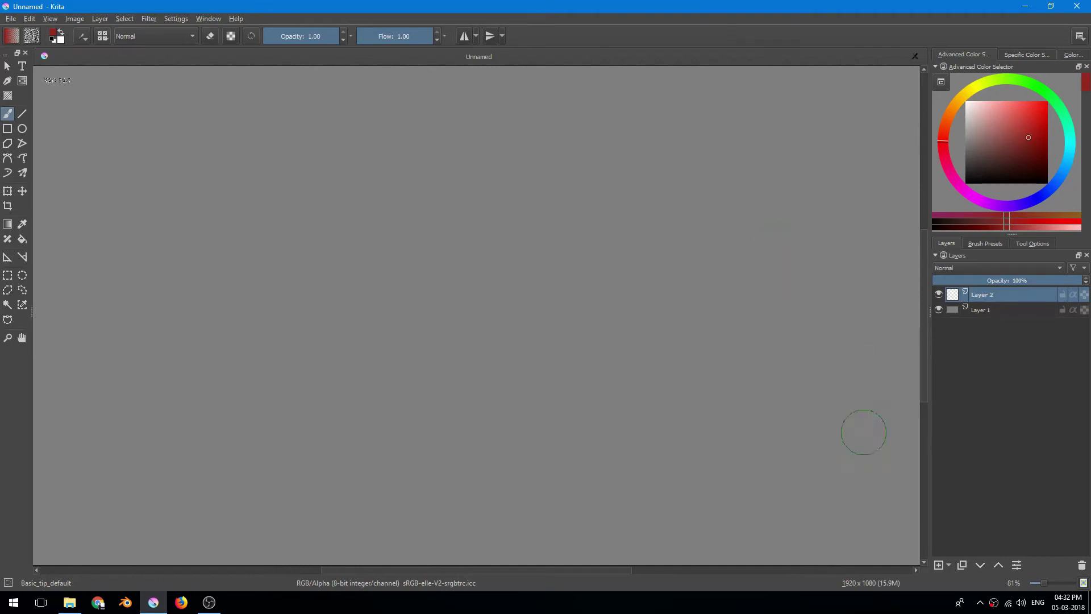
Step: Add a new layer from the layer-type menu and paint a few strokes on it
click(949, 564)
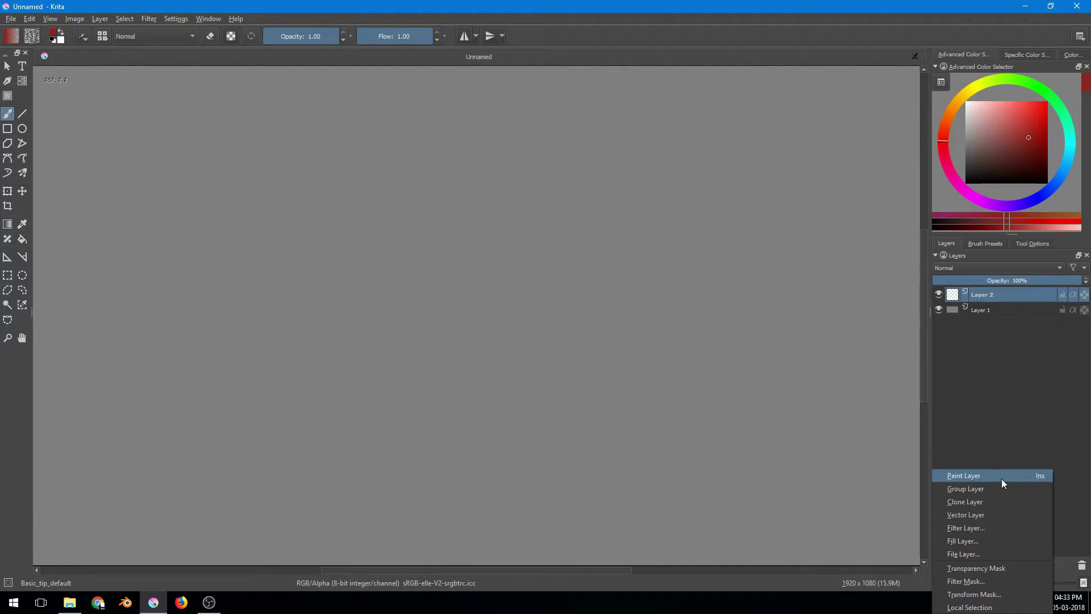
click(986, 476)
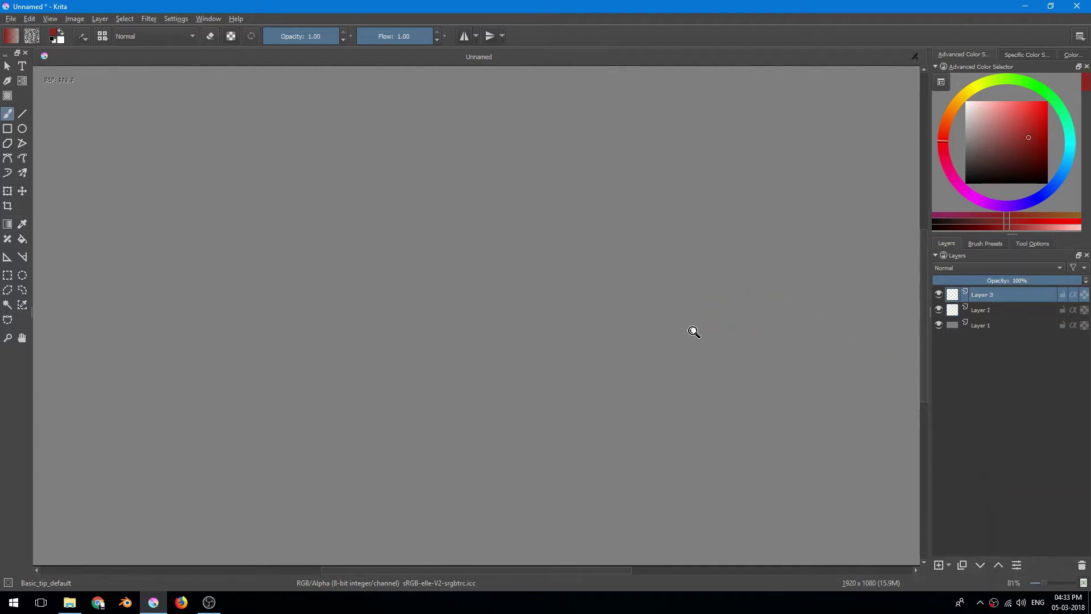
mouse_move(694, 331)
mouse_down()
mouse_move(665, 338)
mouse_move(657, 322)
mouse_up()
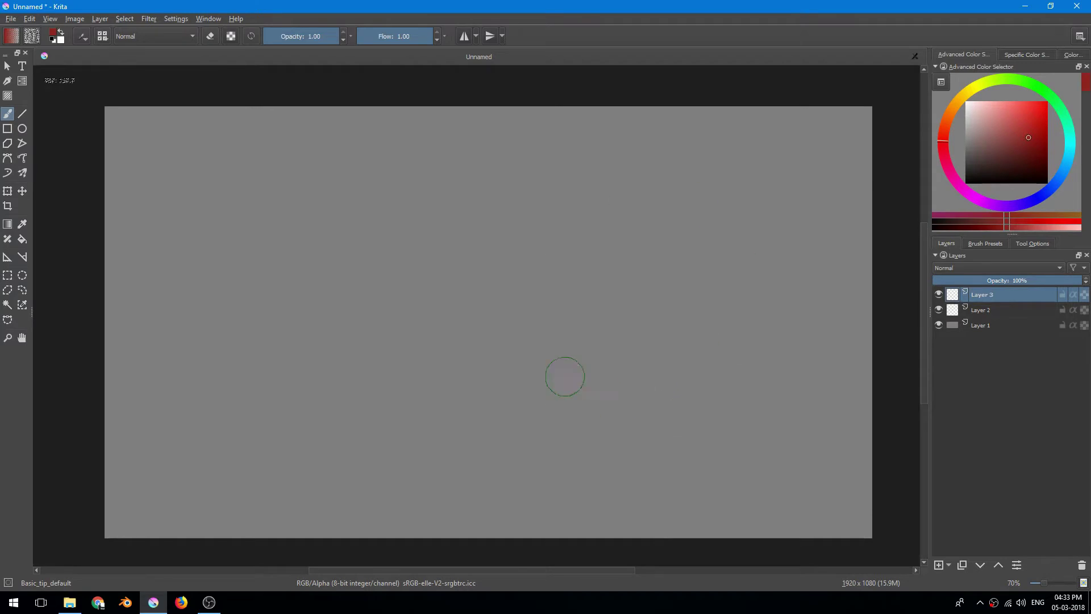
mouse_move(565, 376)
mouse_down()
mouse_move(738, 203)
mouse_move(520, 319)
mouse_move(473, 501)
mouse_move(718, 432)
mouse_move(852, 296)
mouse_up()
drag(843, 222, 795, 147)
drag(700, 267, 695, 263)
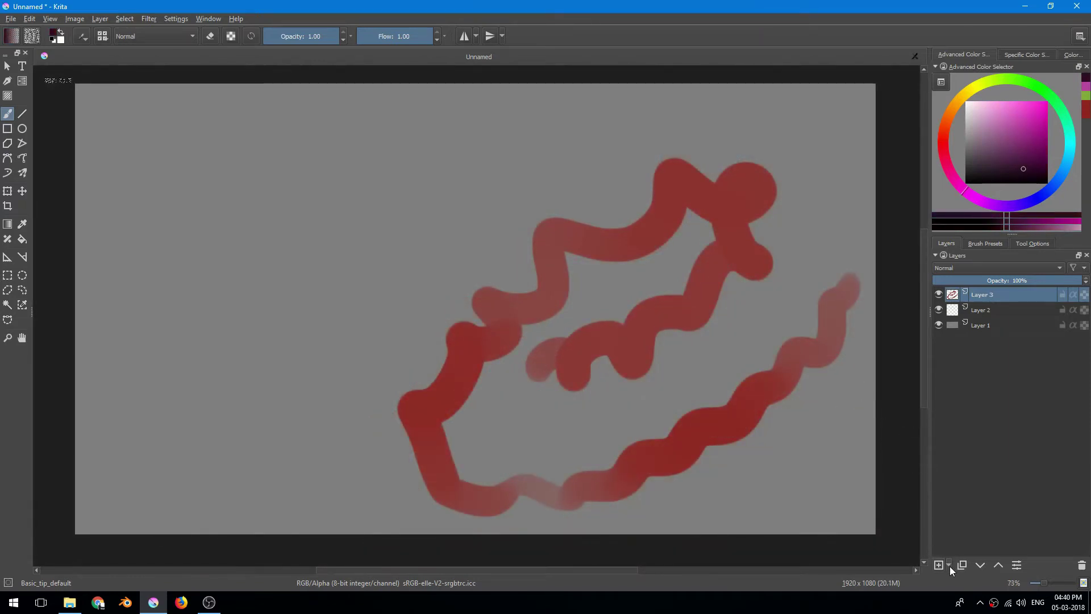
Step: Add another layer from the layer-type menu, paint on it, and reorder it in the Layers docker
click(949, 566)
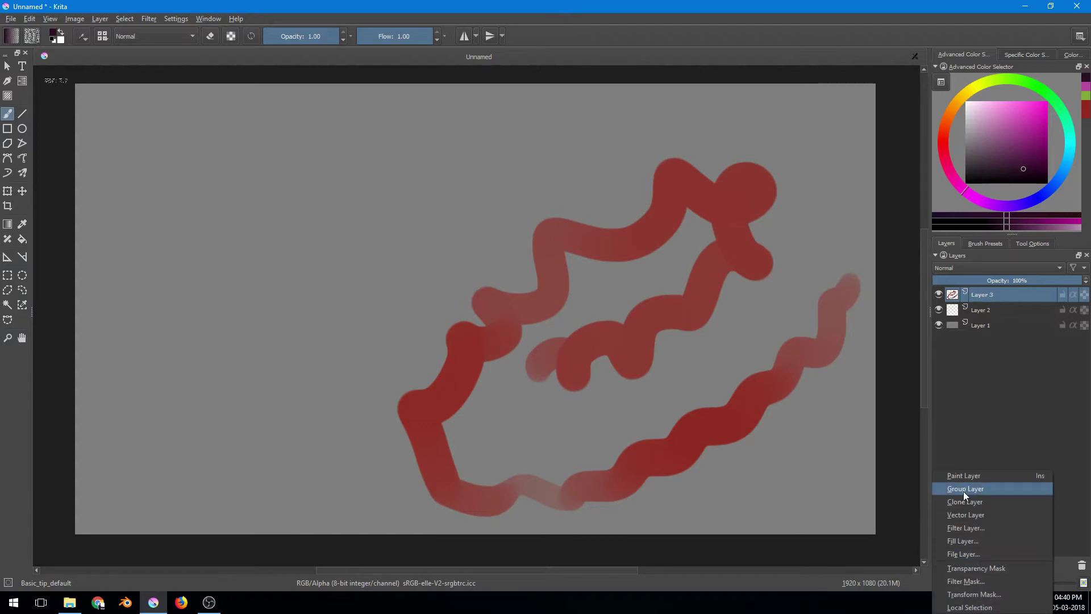
click(966, 476)
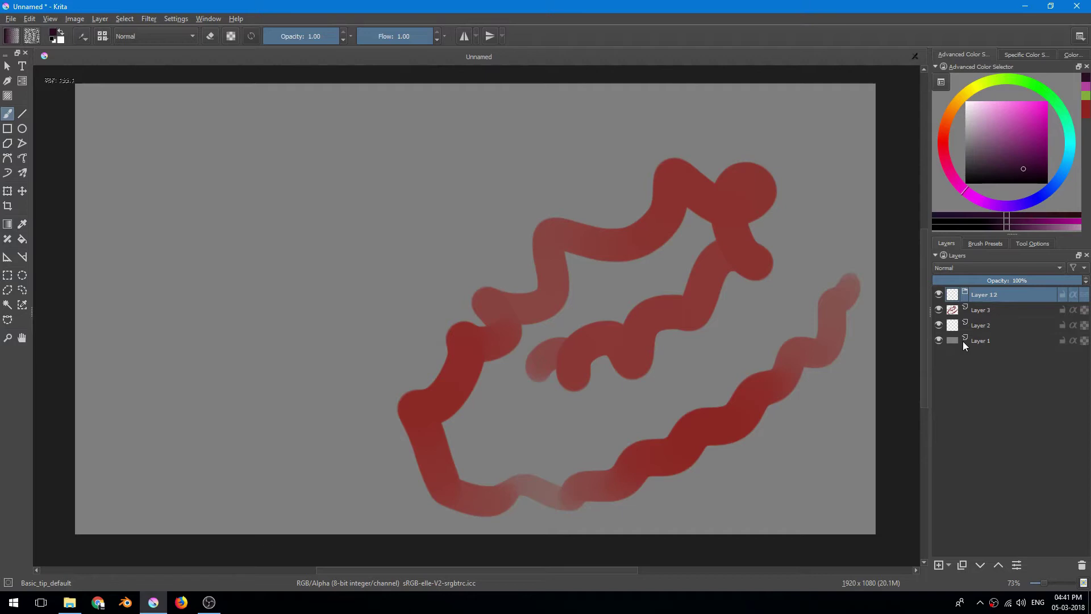
mouse_move(965, 347)
mouse_move(991, 328)
drag(811, 391, 819, 404)
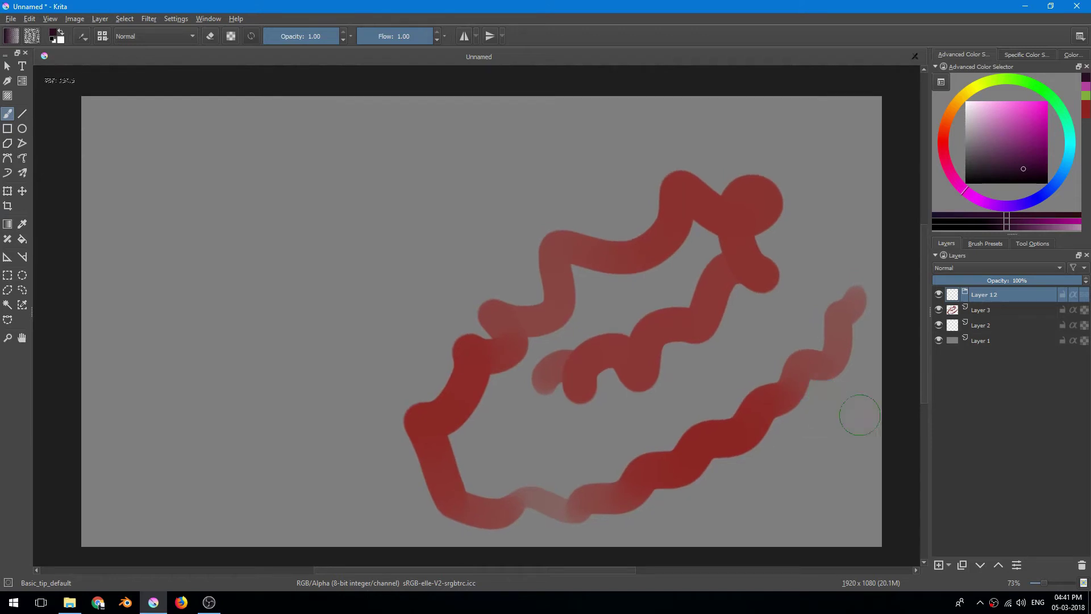
click(998, 310)
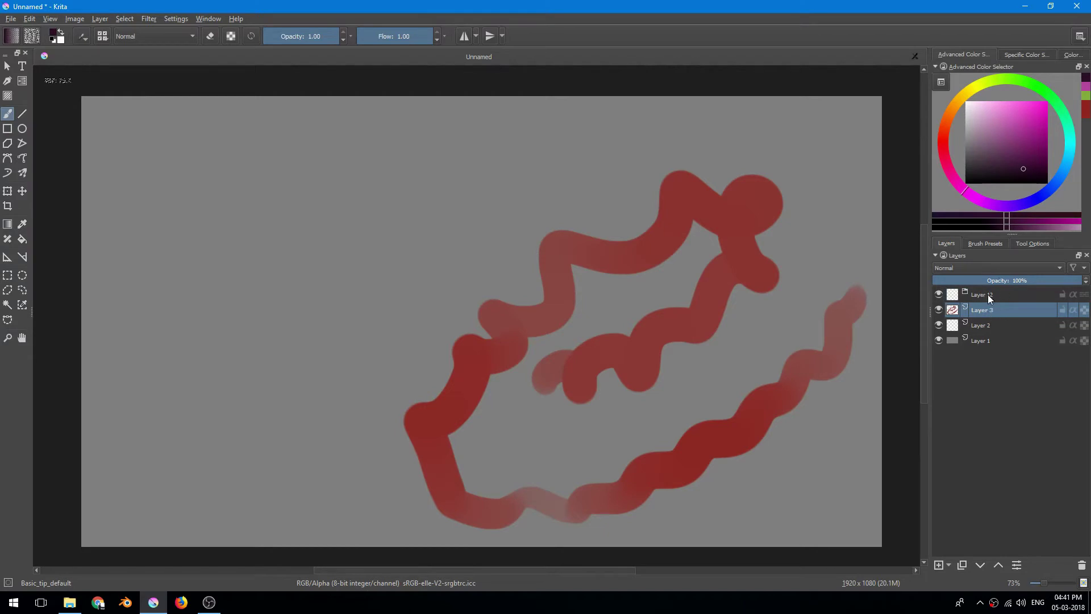
drag(997, 312, 1010, 292)
Step: Add several new paint layers and rearrange them in the Layers docker
click(938, 565)
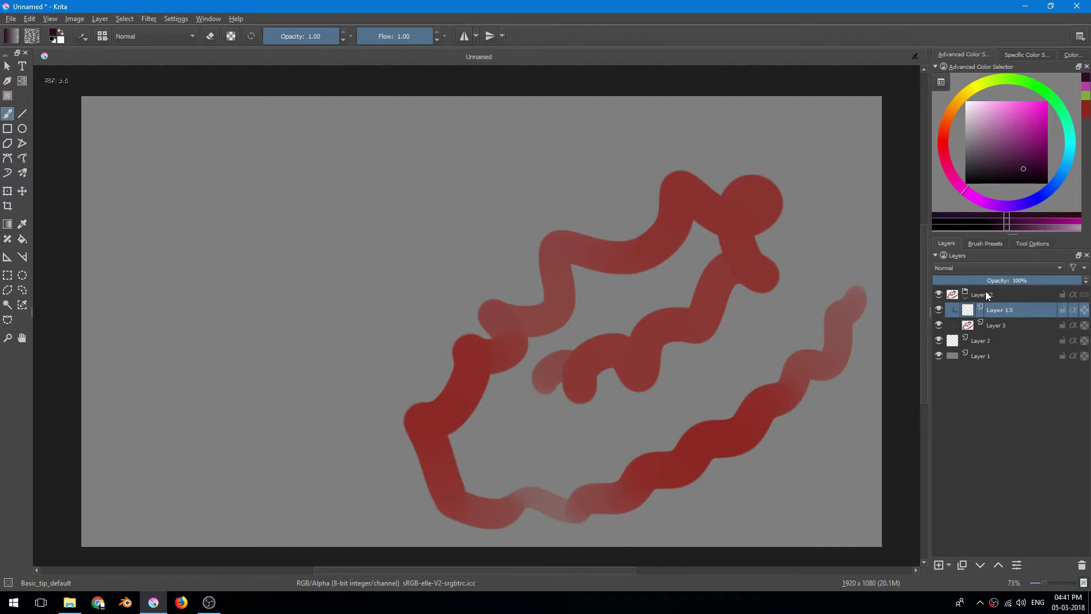
double_click(998, 342)
click(994, 297)
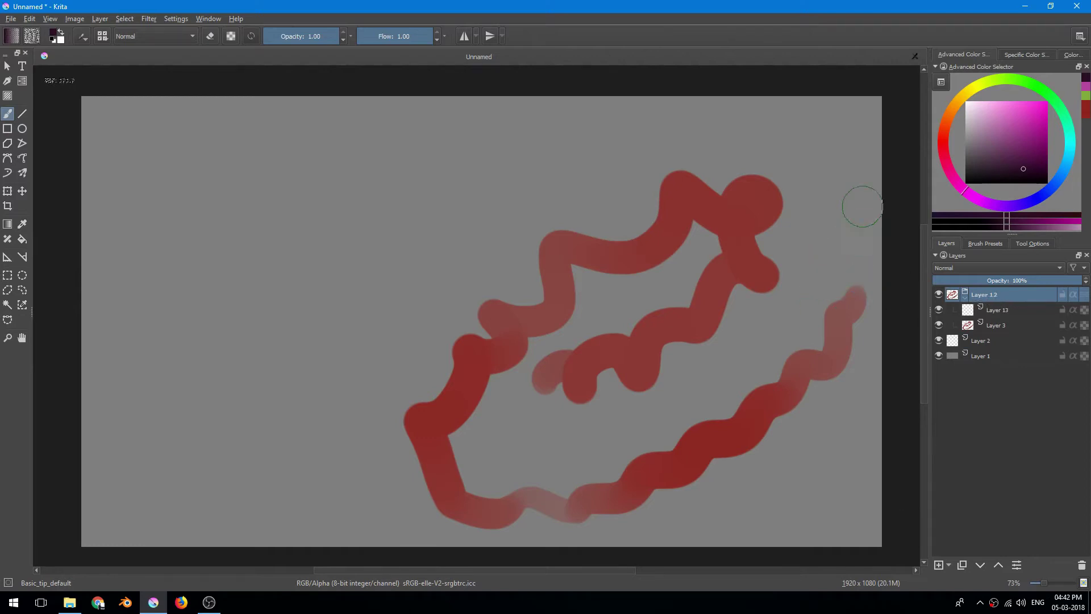
click(938, 566)
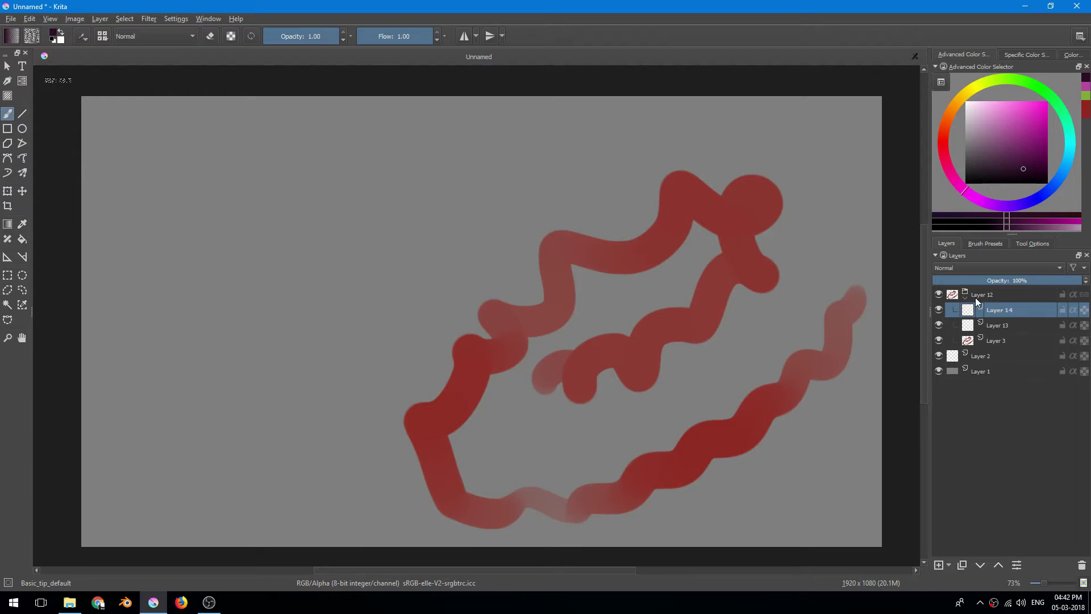
click(979, 358)
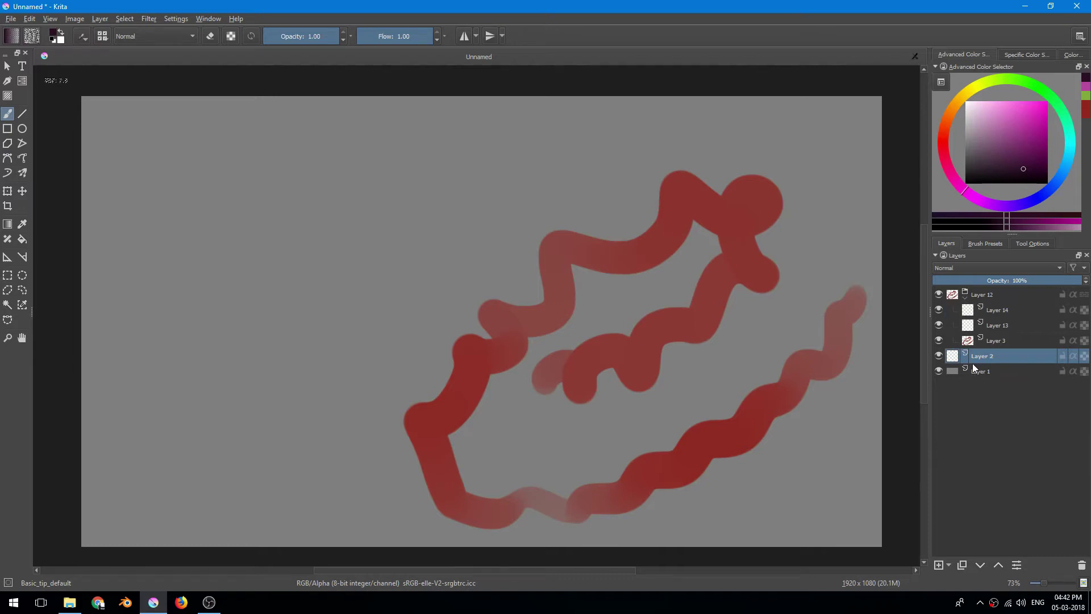
click(939, 565)
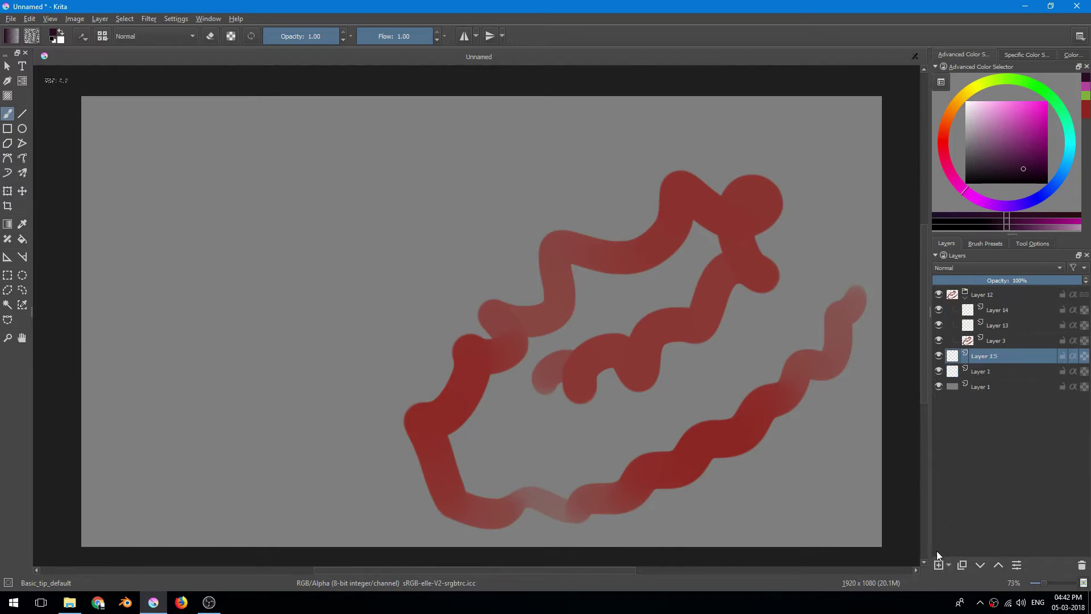
click(998, 314)
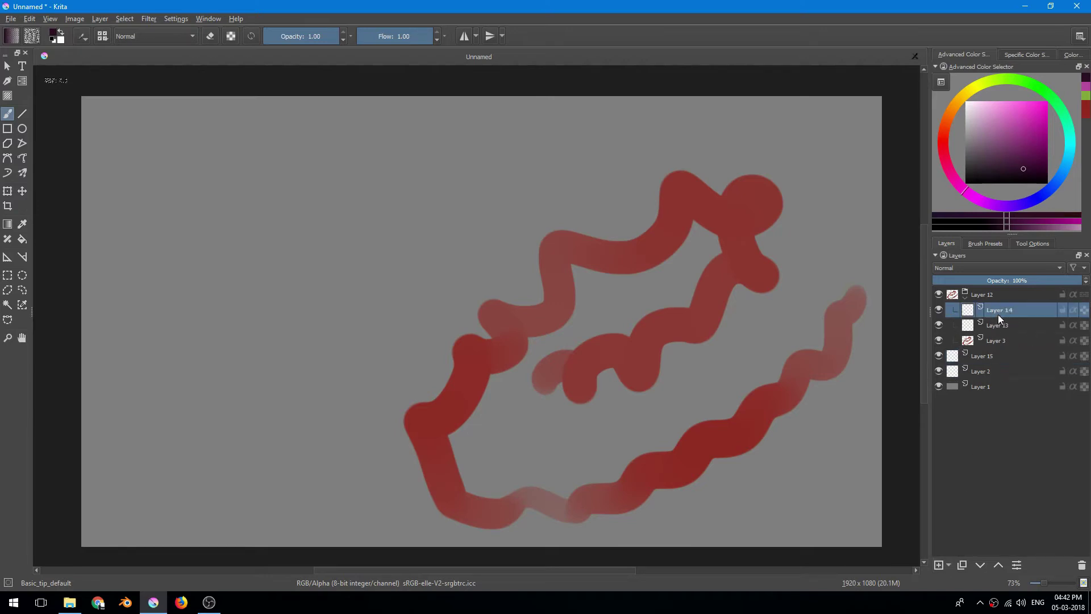
click(998, 565)
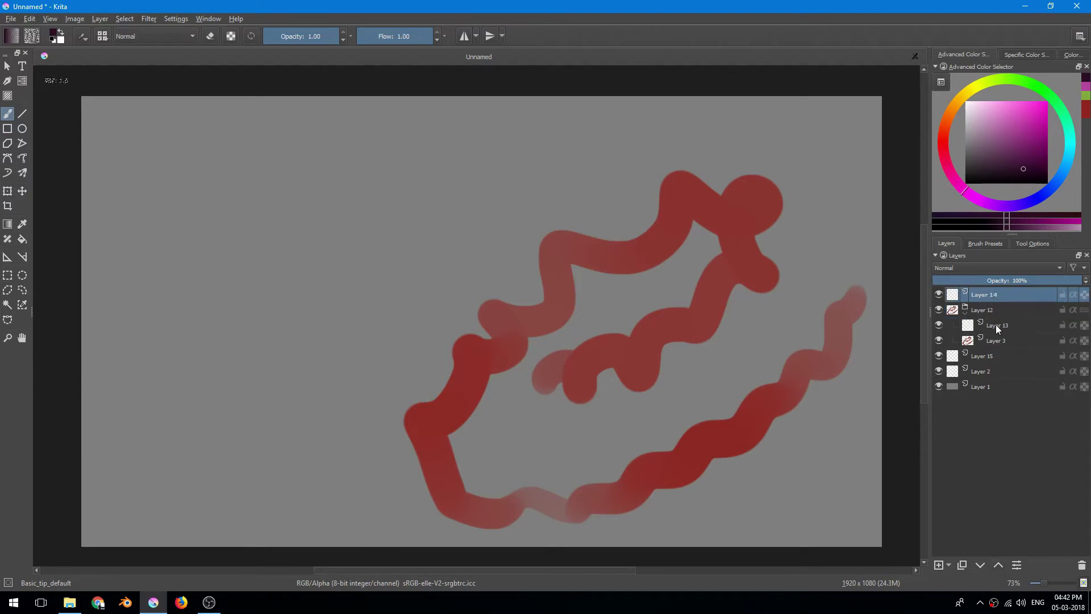
key(ctrl+Page_Down)
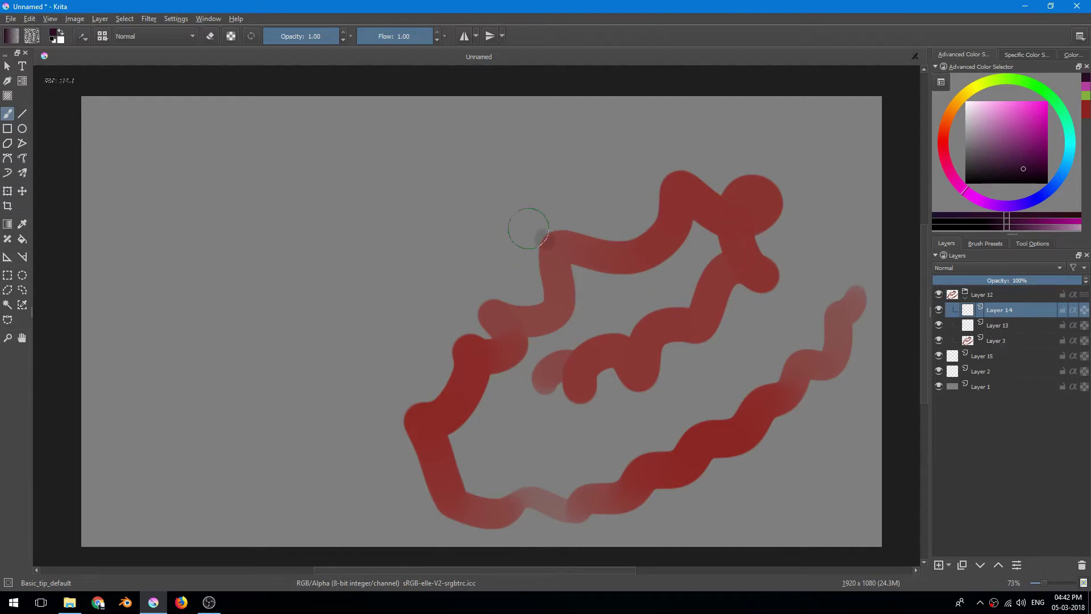
Step: Pick new colours and paint strokes on the selected layers
click(1002, 165)
mouse_move(415, 250)
mouse_down()
mouse_move(424, 255)
mouse_move(628, 141)
mouse_up()
mouse_move(327, 267)
mouse_down()
mouse_move(348, 306)
mouse_move(475, 297)
mouse_move(556, 213)
mouse_up()
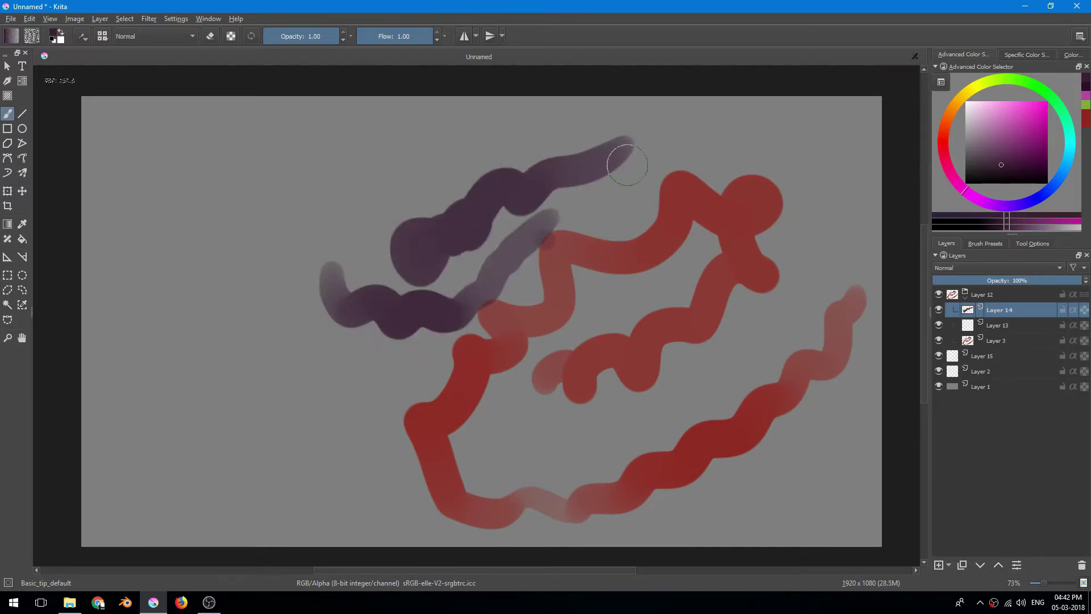
click(1003, 327)
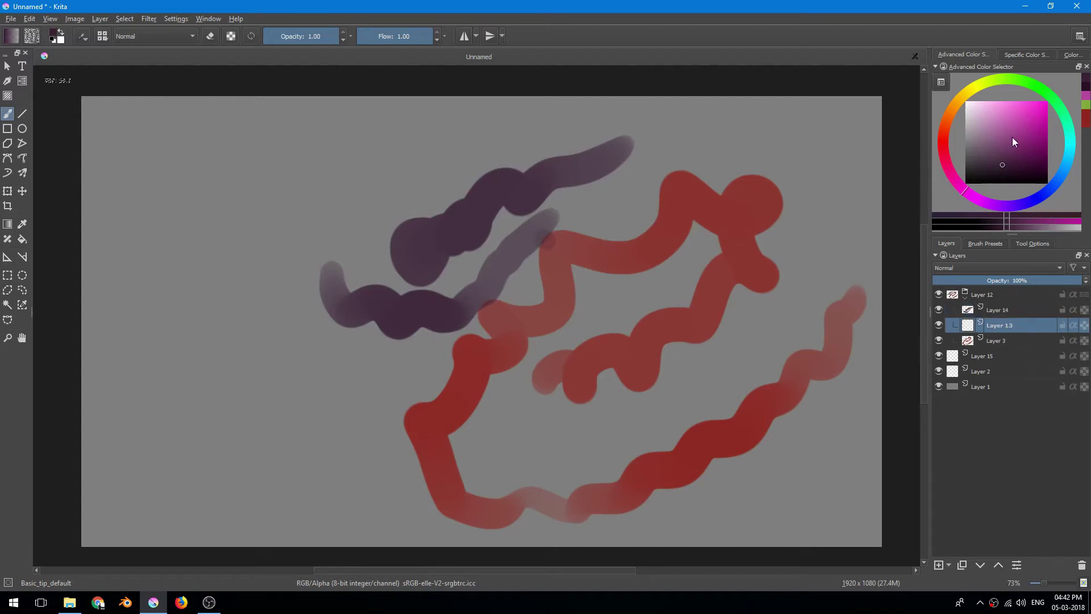
drag(1011, 138, 1031, 148)
mouse_move(716, 167)
mouse_down()
mouse_move(667, 142)
mouse_move(639, 190)
mouse_move(582, 219)
mouse_move(510, 225)
mouse_move(390, 347)
mouse_move(456, 327)
mouse_move(548, 227)
mouse_up()
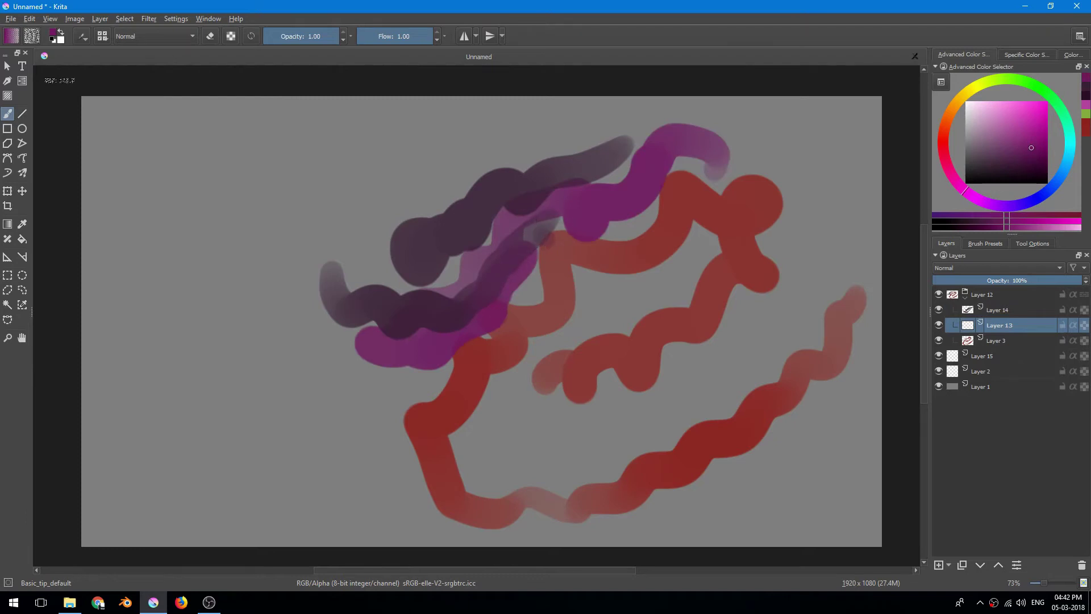
key(minus)
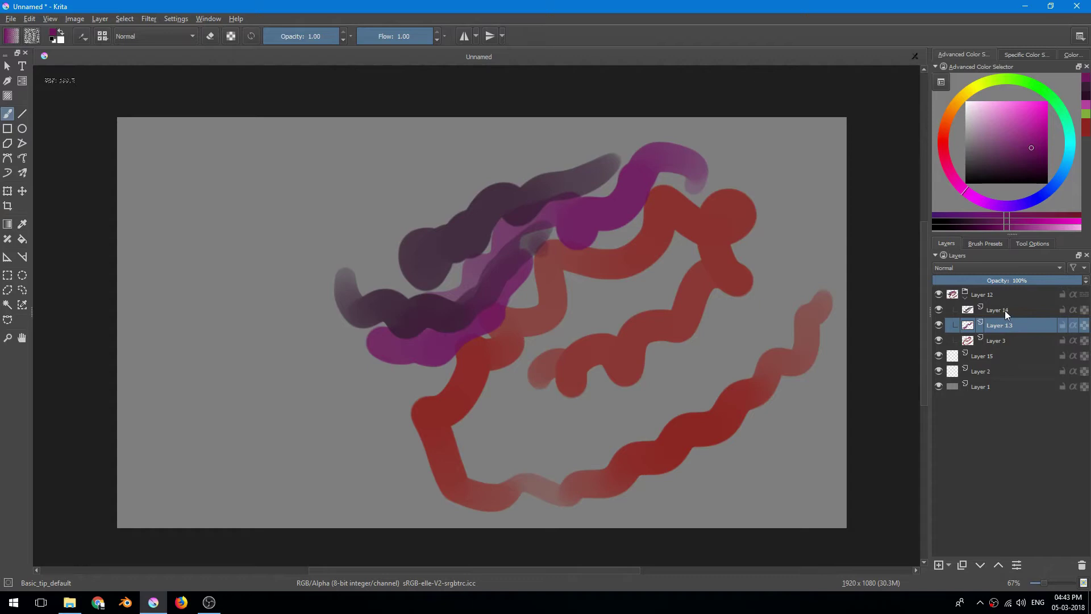
Step: Group layers with Ctrl+G and adjust a layer's opacity
ctrl+click(1004, 311)
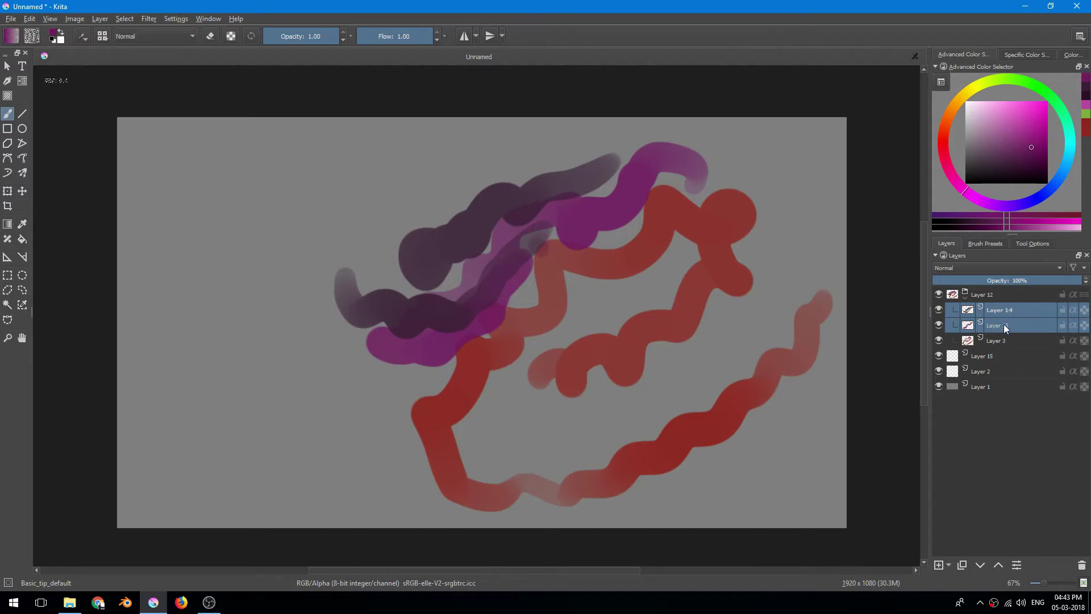
key(ctrl+g)
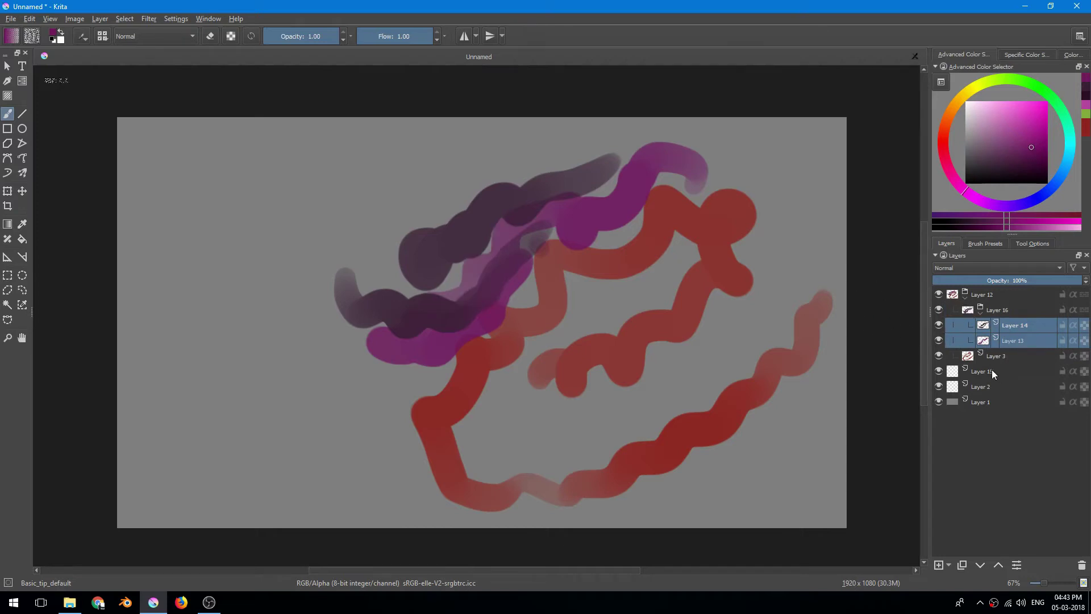
click(1000, 310)
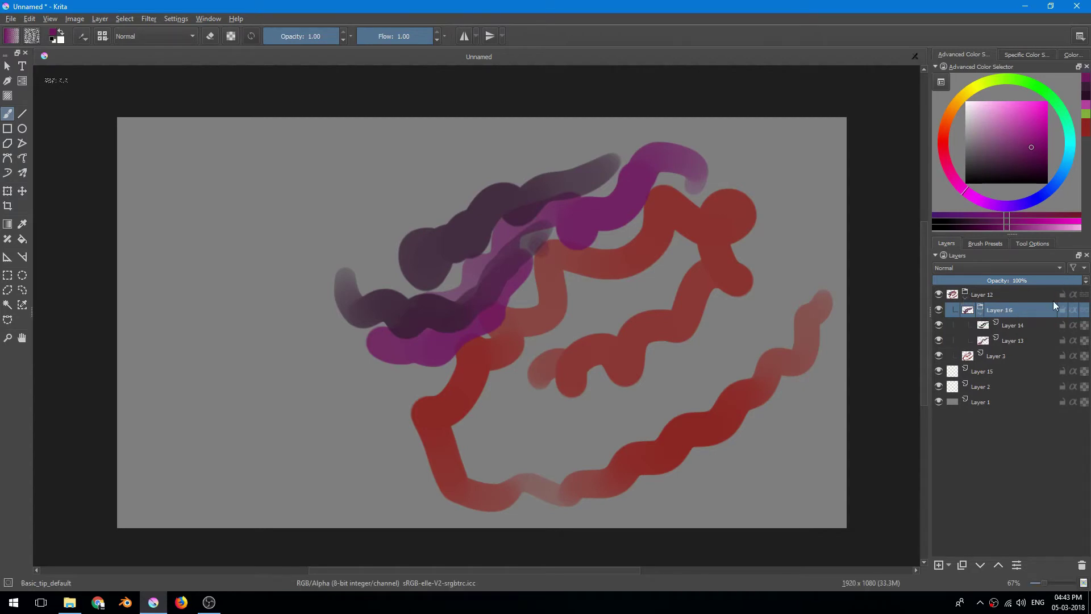
drag(1071, 287, 1013, 278)
drag(1079, 288, 1083, 287)
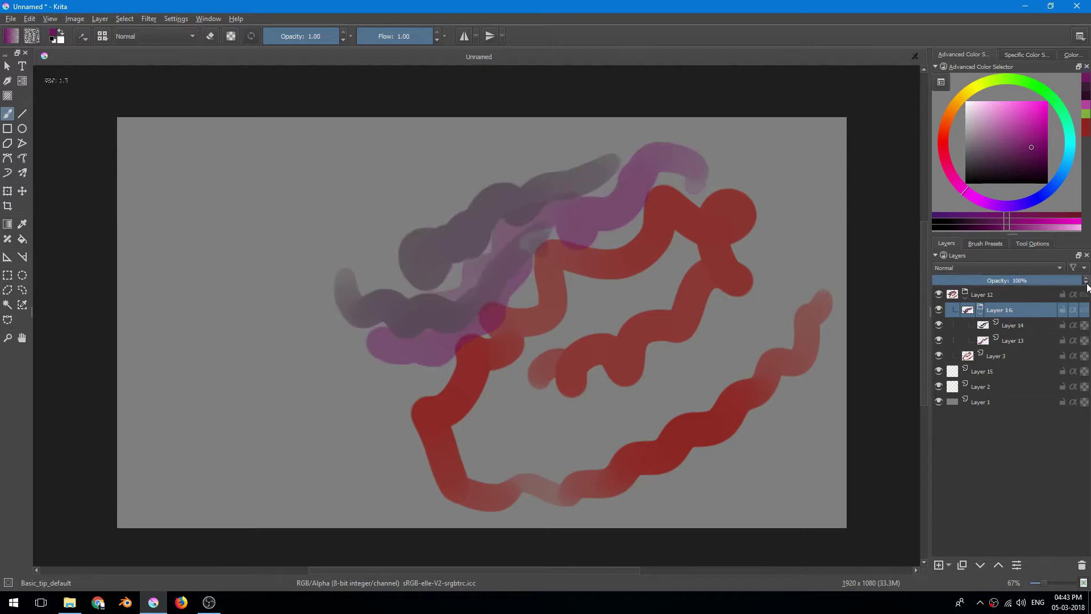
click(995, 268)
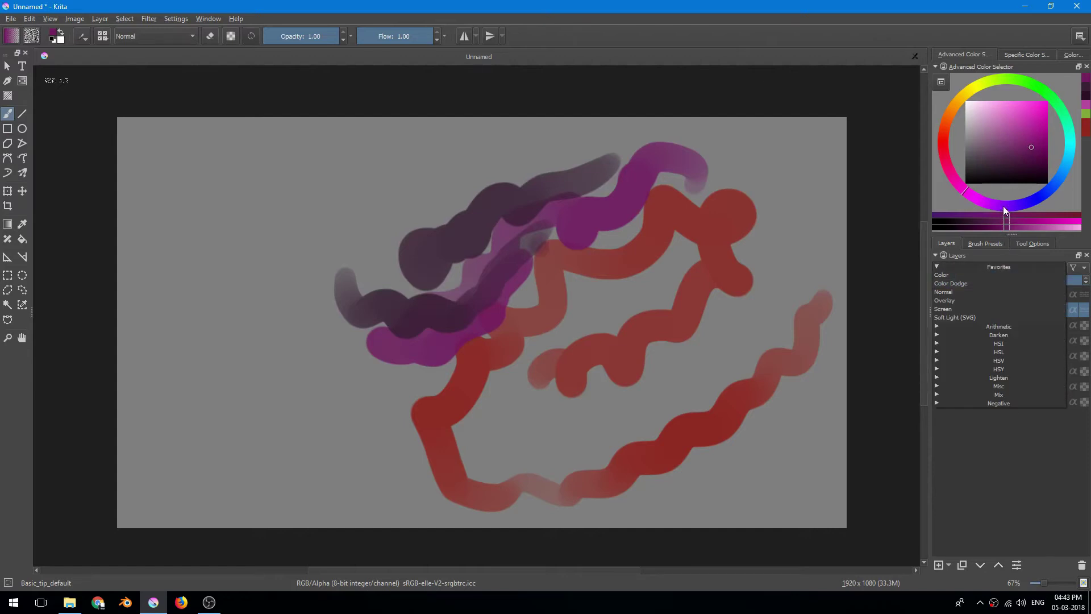
click(971, 455)
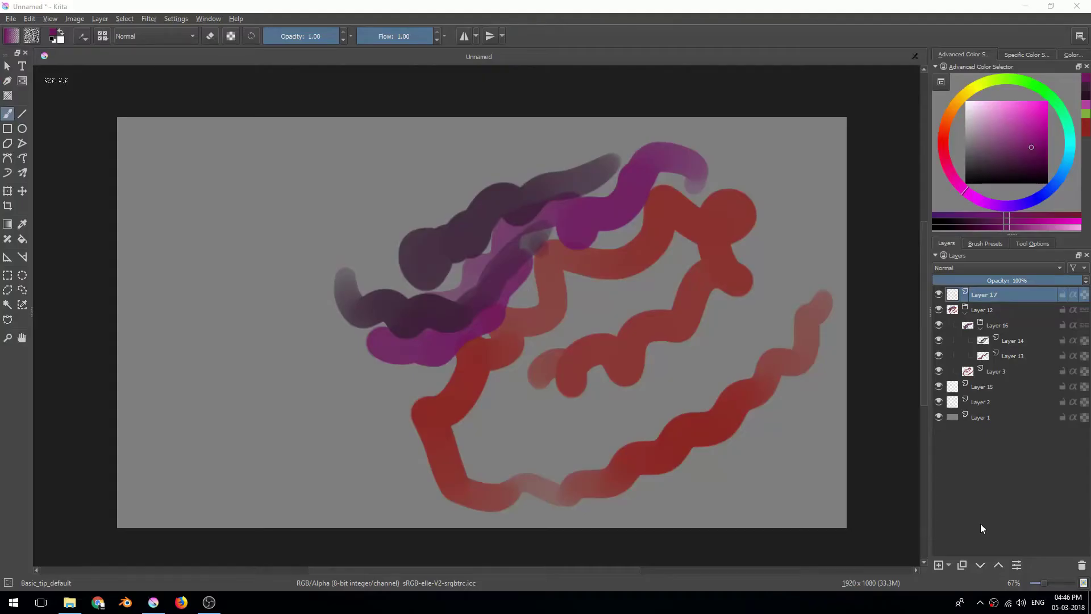
Step: On a new layer, paint dark purple diagonal strokes top-left, then hide Layer 12
click(948, 564)
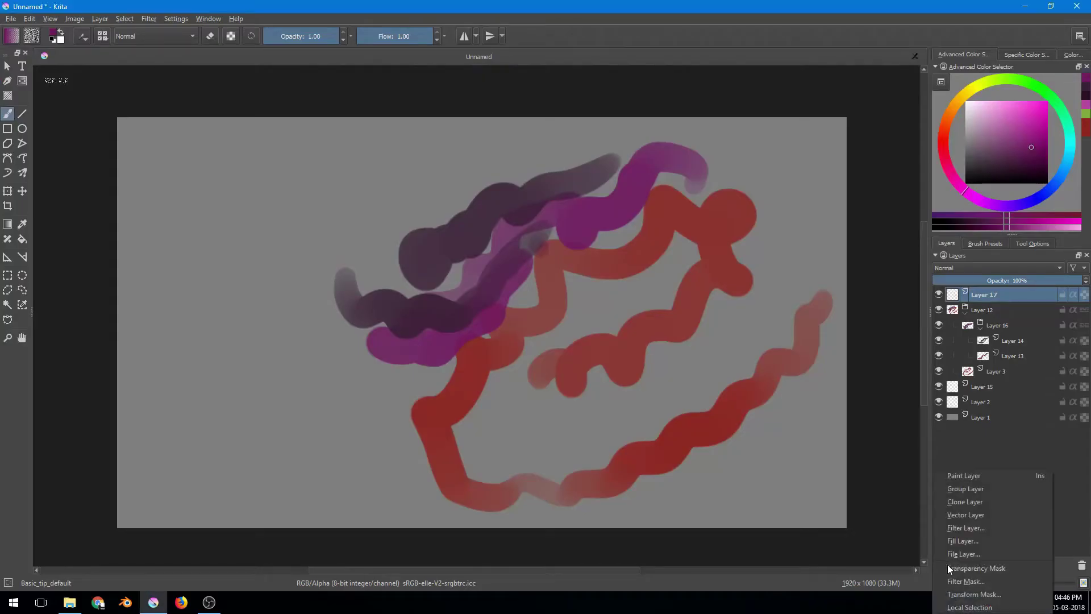
click(977, 449)
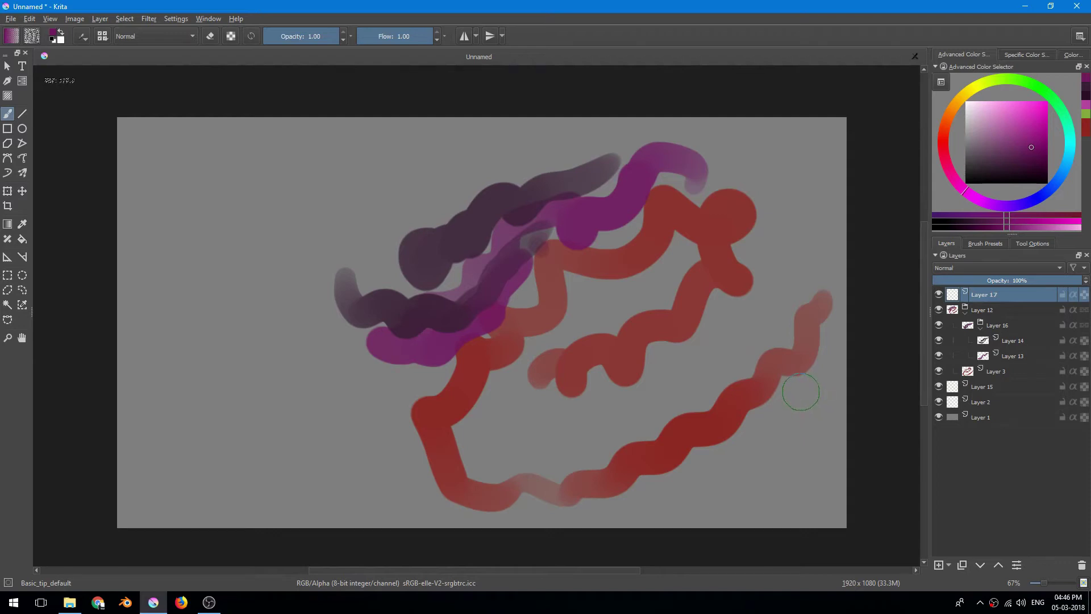
mouse_move(536, 232)
mouse_down()
mouse_move(570, 333)
mouse_move(577, 318)
mouse_up()
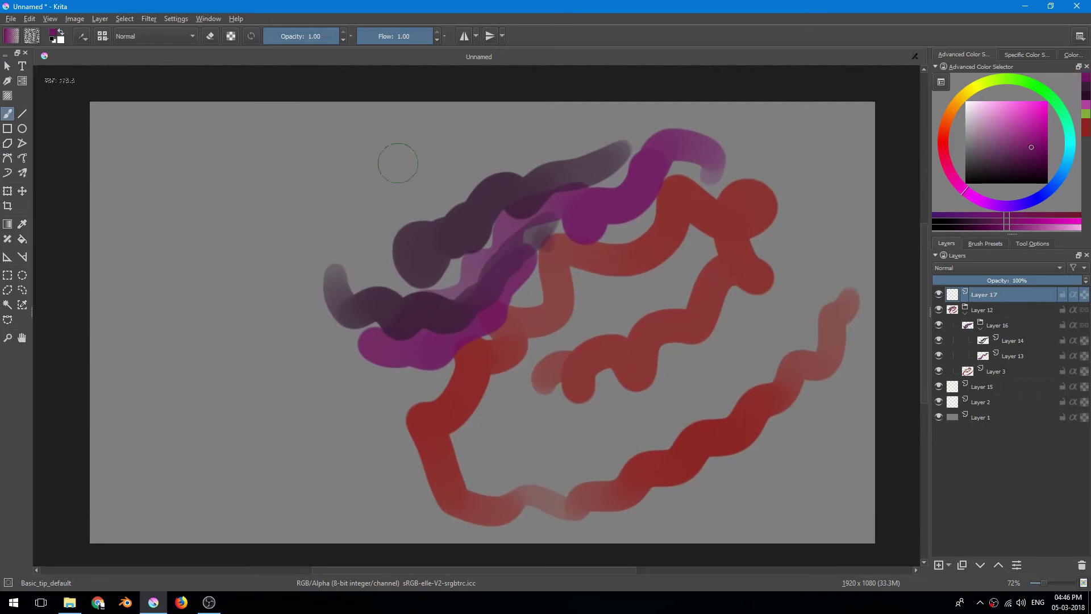
mouse_move(199, 389)
mouse_down()
mouse_move(339, 148)
mouse_move(290, 241)
mouse_move(268, 326)
mouse_move(268, 301)
mouse_move(385, 149)
mouse_move(412, 142)
mouse_up()
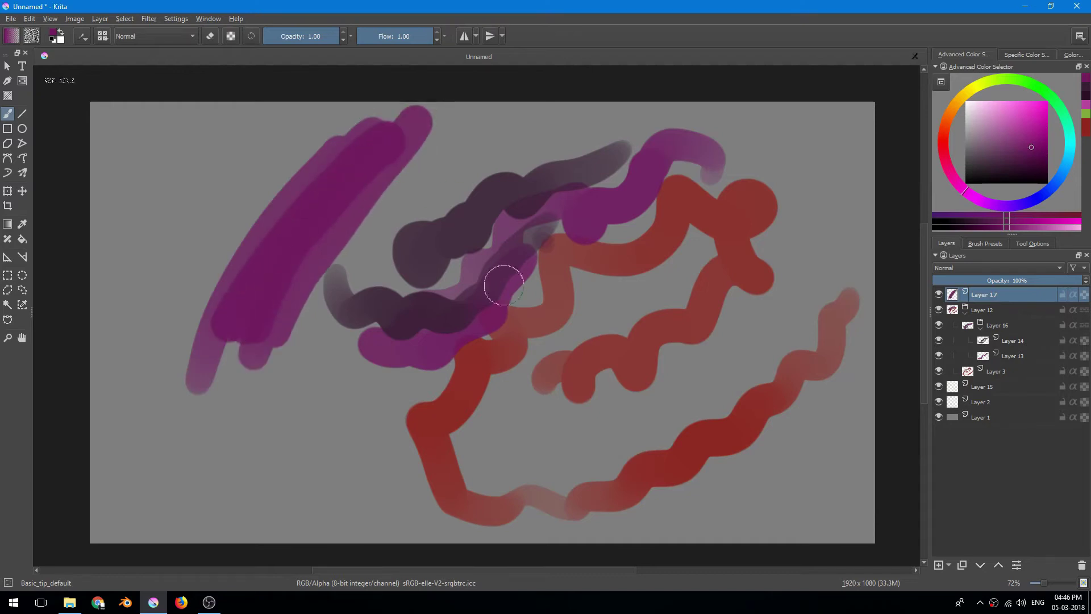
click(999, 172)
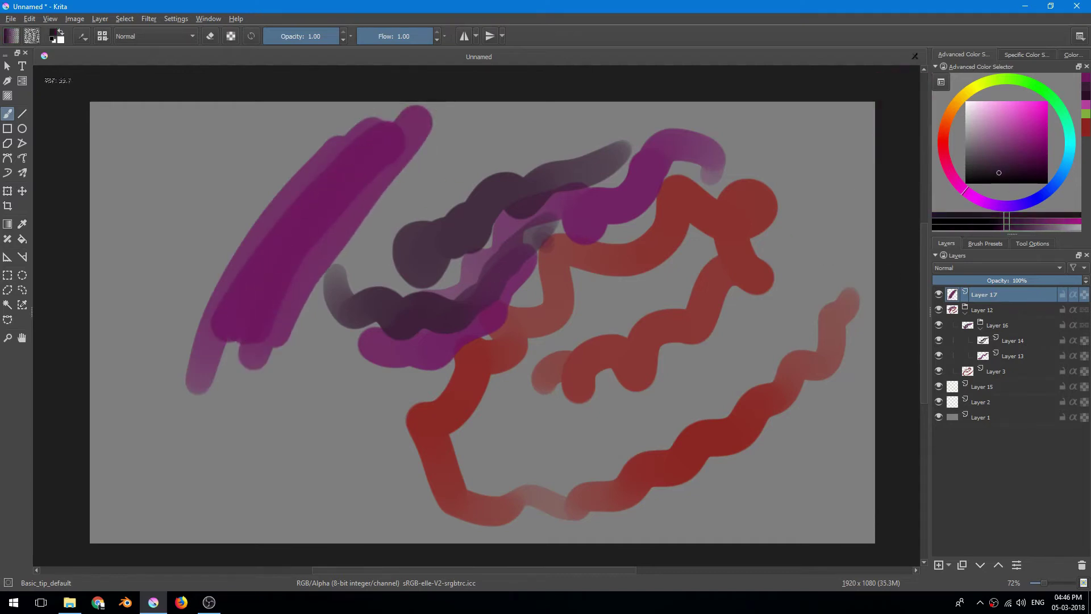
key(ctrl+z)
key(ctrl+z)
key(ctrl+z)
key(ctrl+z)
key(ctrl+z)
key(ctrl+z)
mouse_move(183, 344)
mouse_down()
mouse_move(341, 162)
mouse_move(276, 258)
mouse_move(306, 226)
mouse_move(297, 250)
mouse_move(373, 156)
mouse_move(404, 156)
mouse_move(347, 217)
mouse_move(394, 174)
mouse_move(382, 183)
mouse_move(393, 209)
mouse_up()
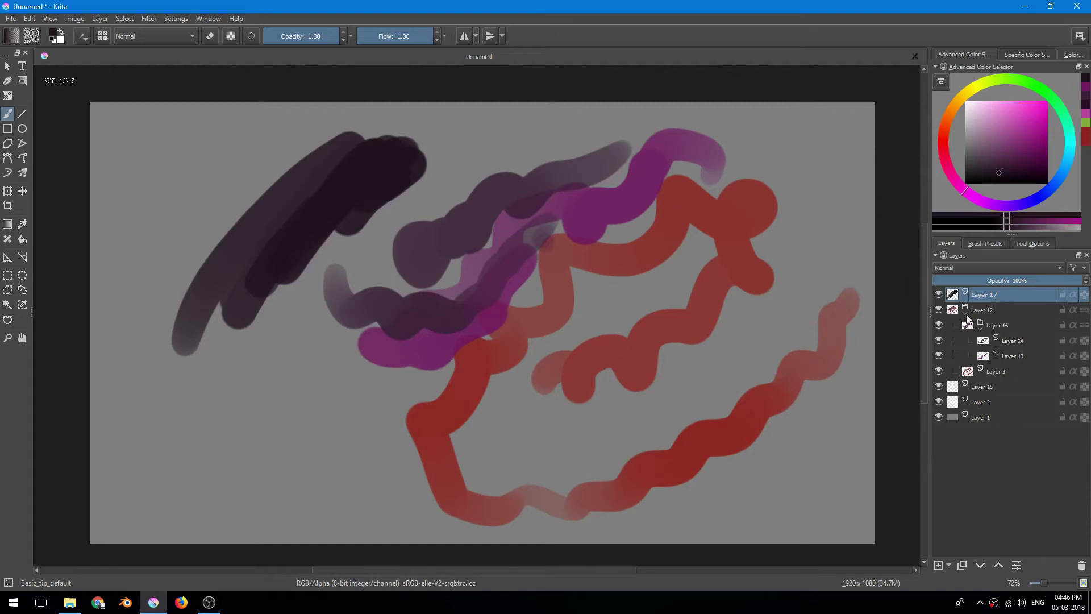
click(938, 311)
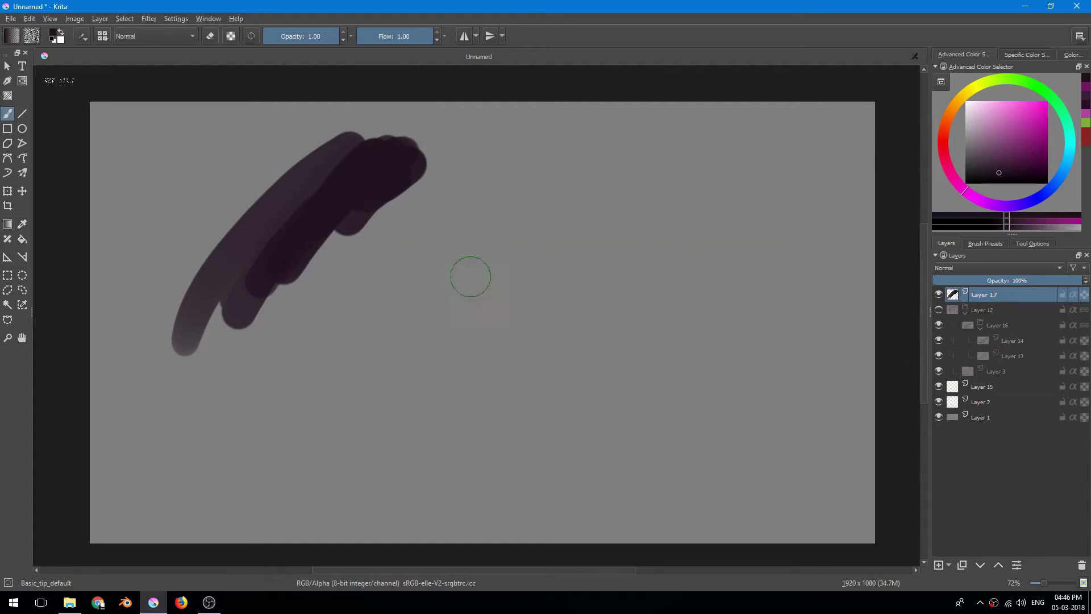
mouse_move(386, 244)
mouse_down()
mouse_move(393, 260)
mouse_move(377, 251)
mouse_move(396, 239)
mouse_up()
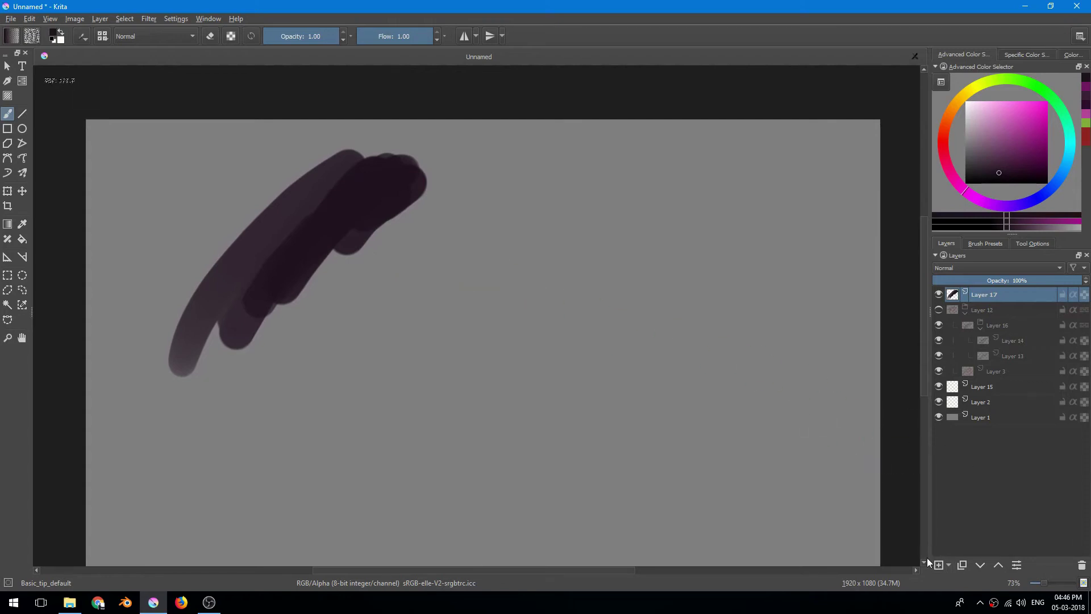
click(947, 565)
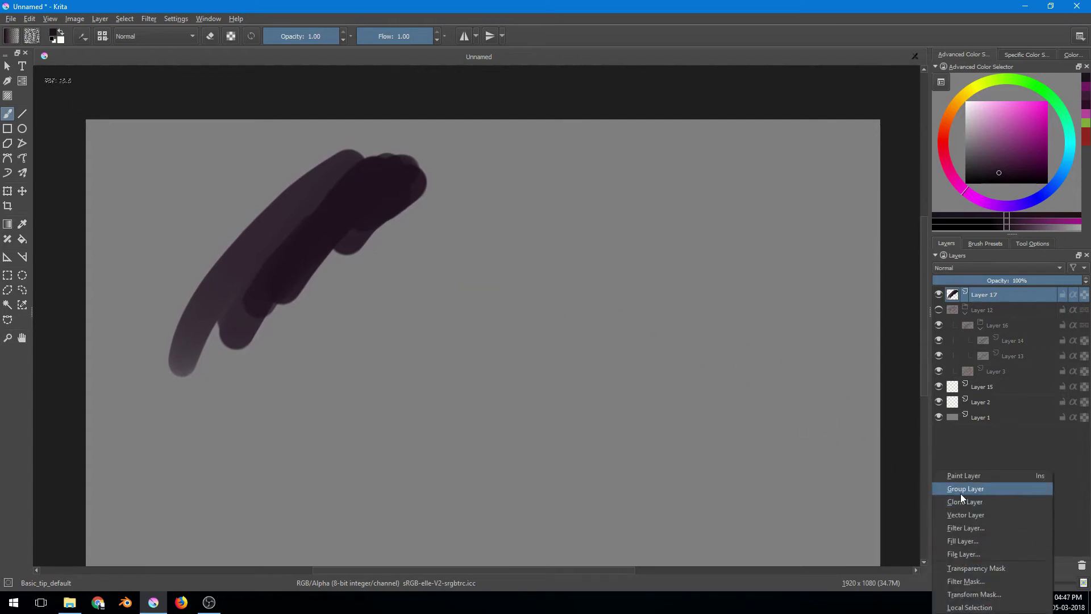
click(959, 502)
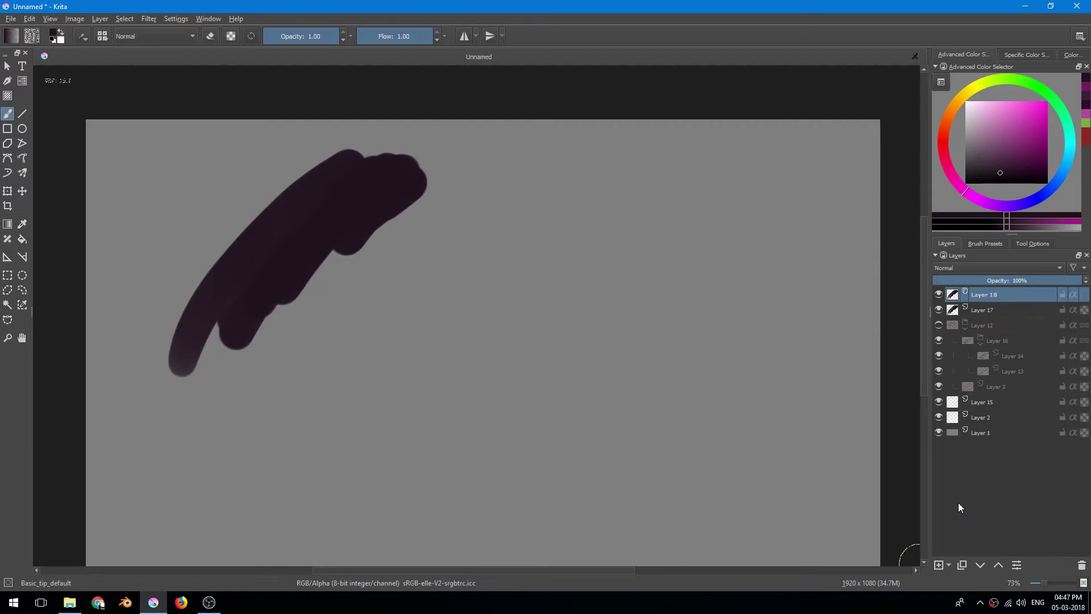
click(997, 311)
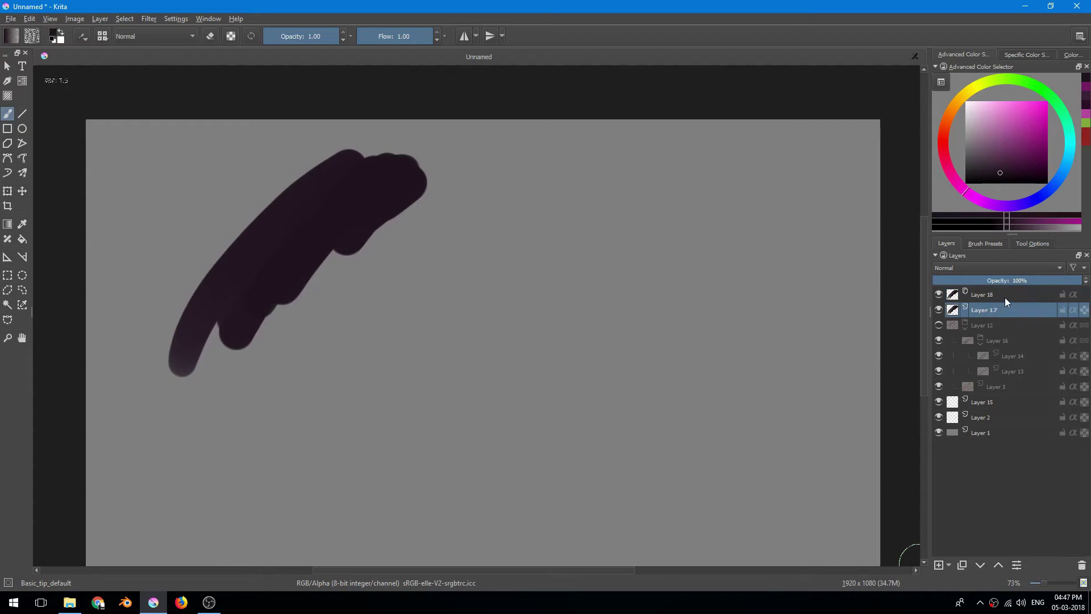
click(1005, 298)
click(999, 312)
click(990, 300)
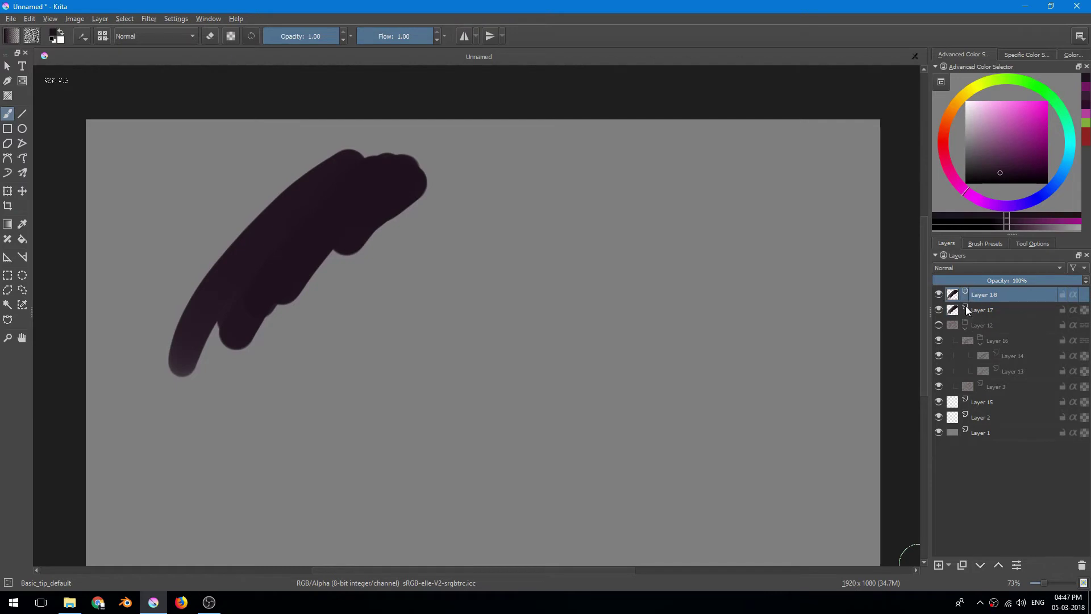
click(939, 294)
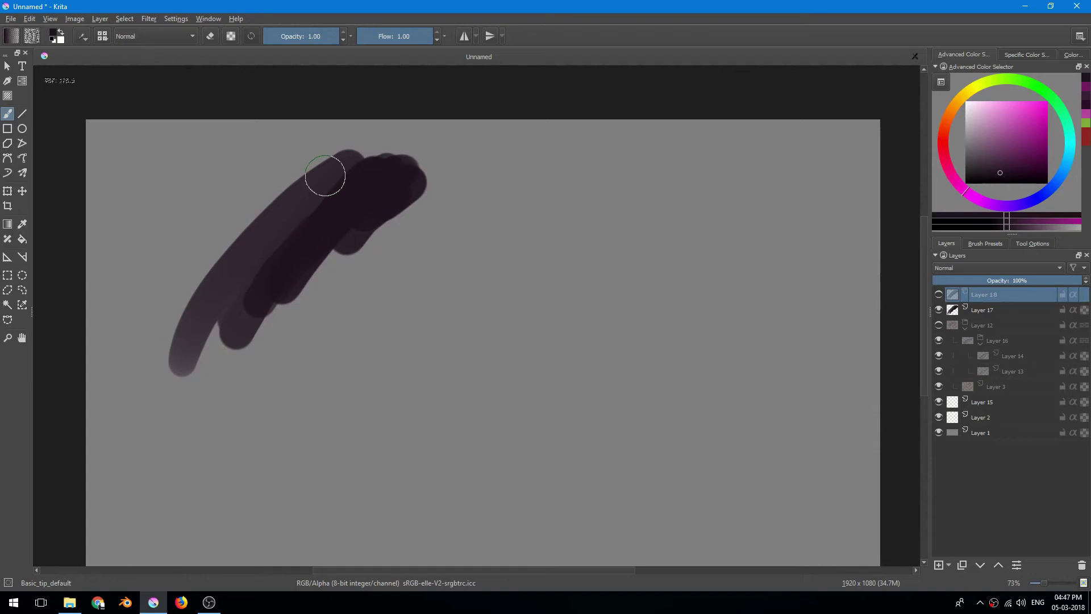
click(939, 294)
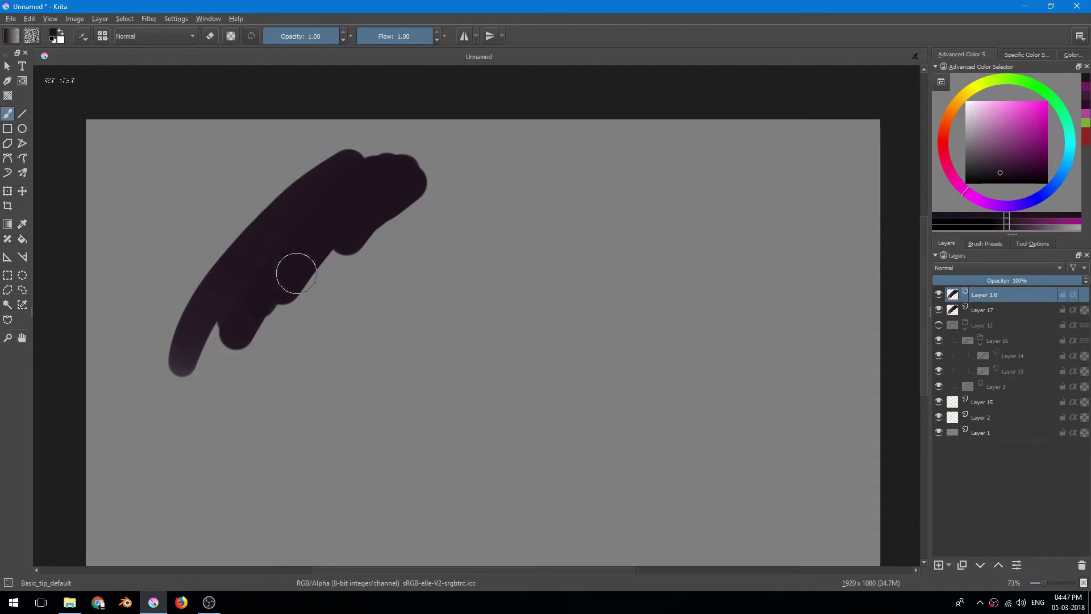
mouse_move(292, 268)
mouse_down()
mouse_move(279, 250)
mouse_move(288, 242)
mouse_move(309, 288)
mouse_move(292, 273)
mouse_move(318, 268)
mouse_up()
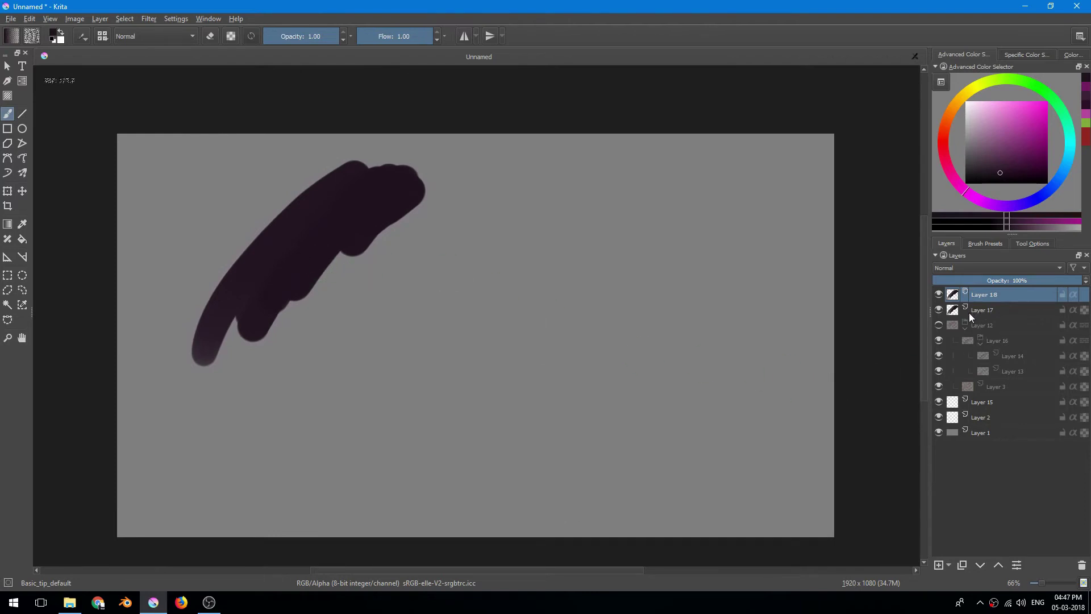
key(ctrl+e)
drag(477, 308, 487, 304)
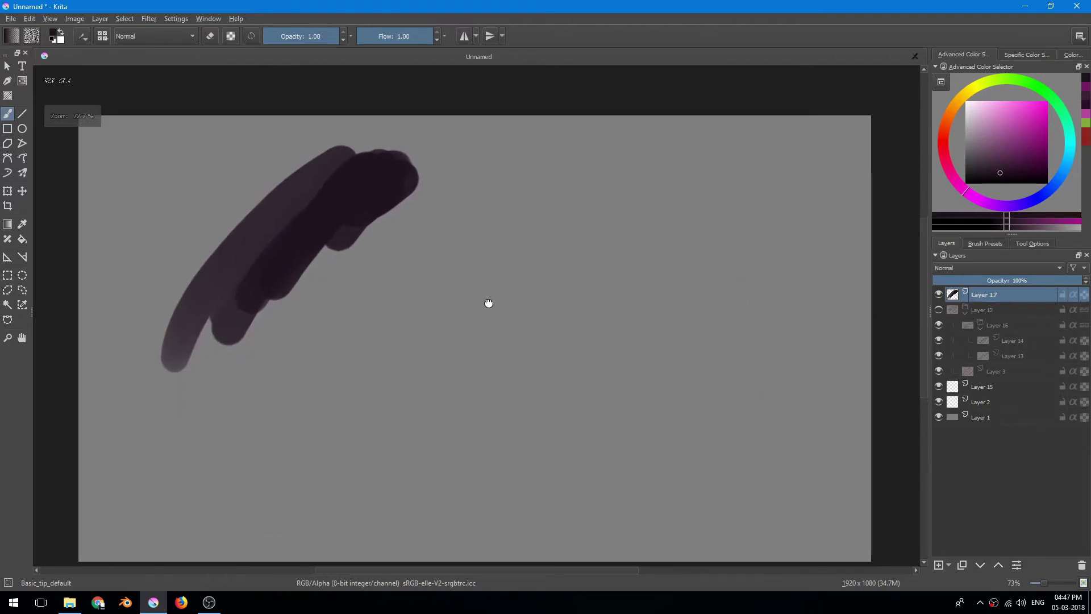
scroll(565, 345, down, 1)
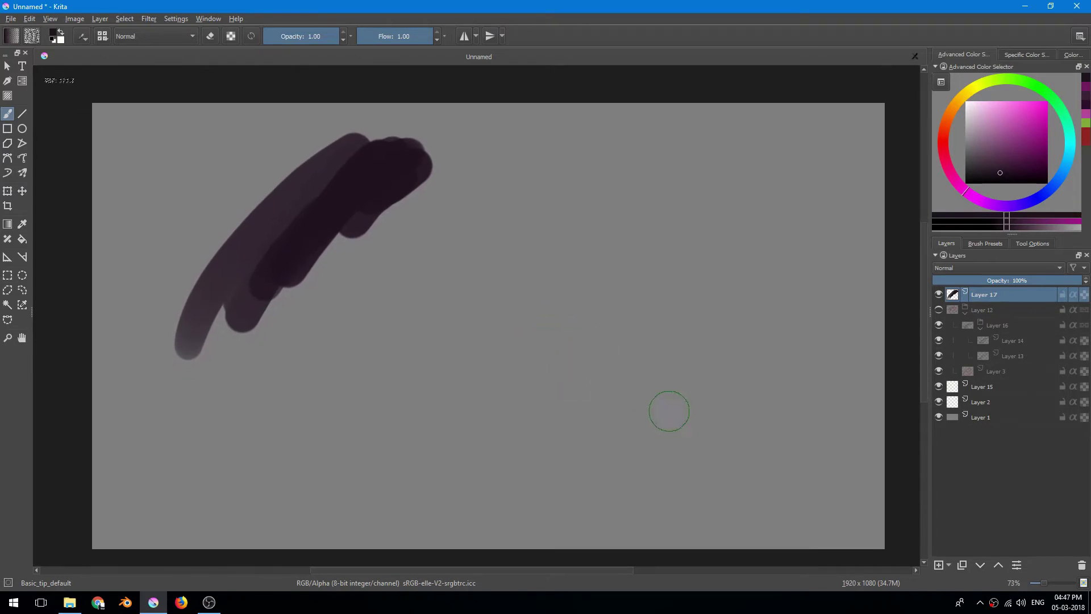
Step: Duplicate Layer 17 with Ctrl+J into Copy of Layer 17 and recentre the painting
key(ctrl)
key(ctrl+j)
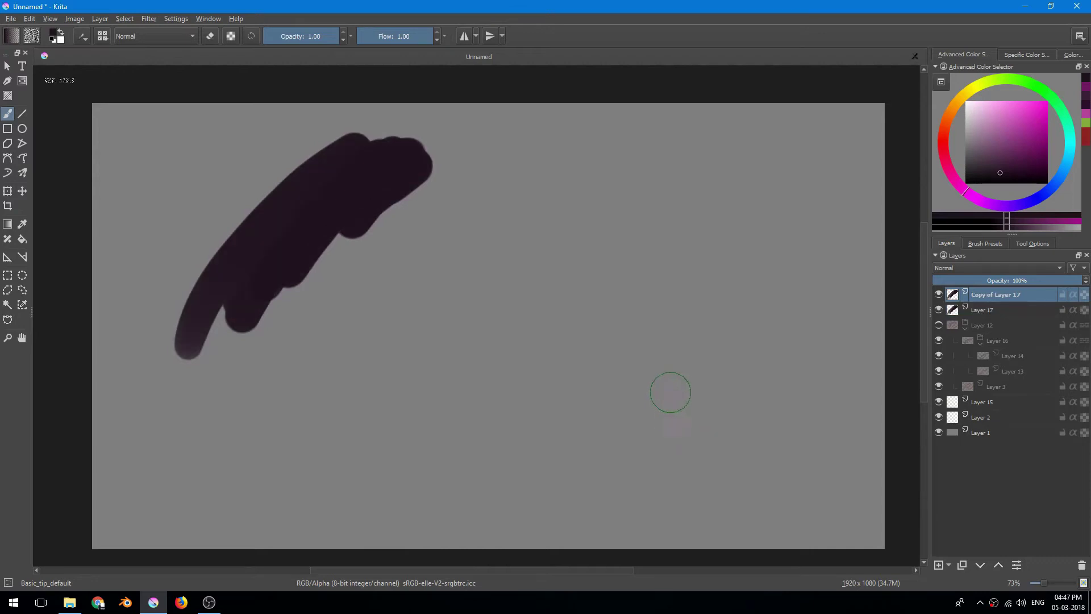
scroll(638, 370, up, 1)
mouse_move(638, 370)
mouse_down()
mouse_move(684, 375)
mouse_move(656, 380)
mouse_up()
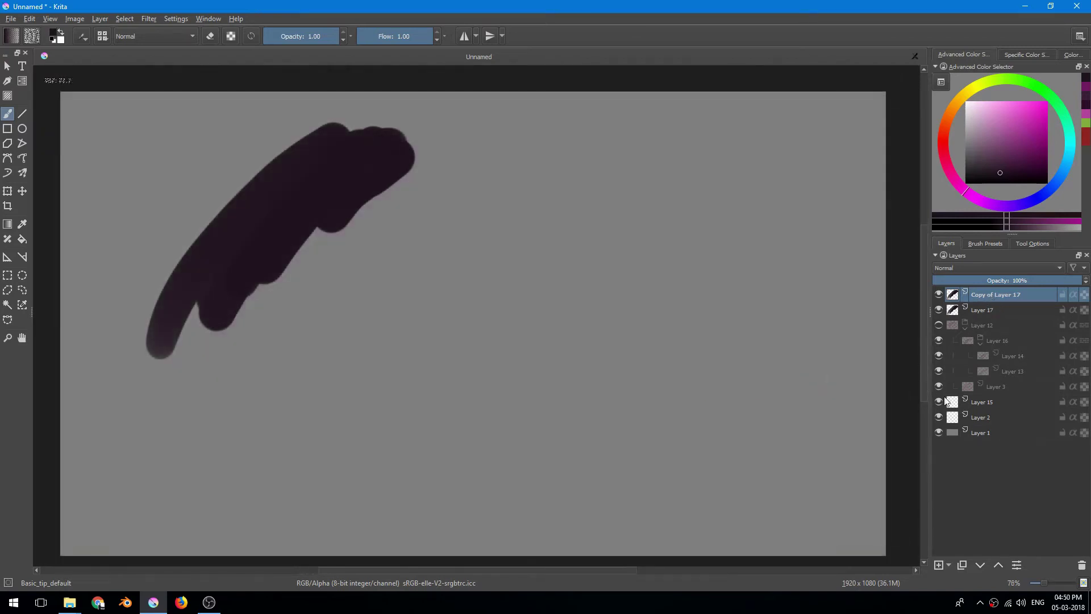
click(950, 564)
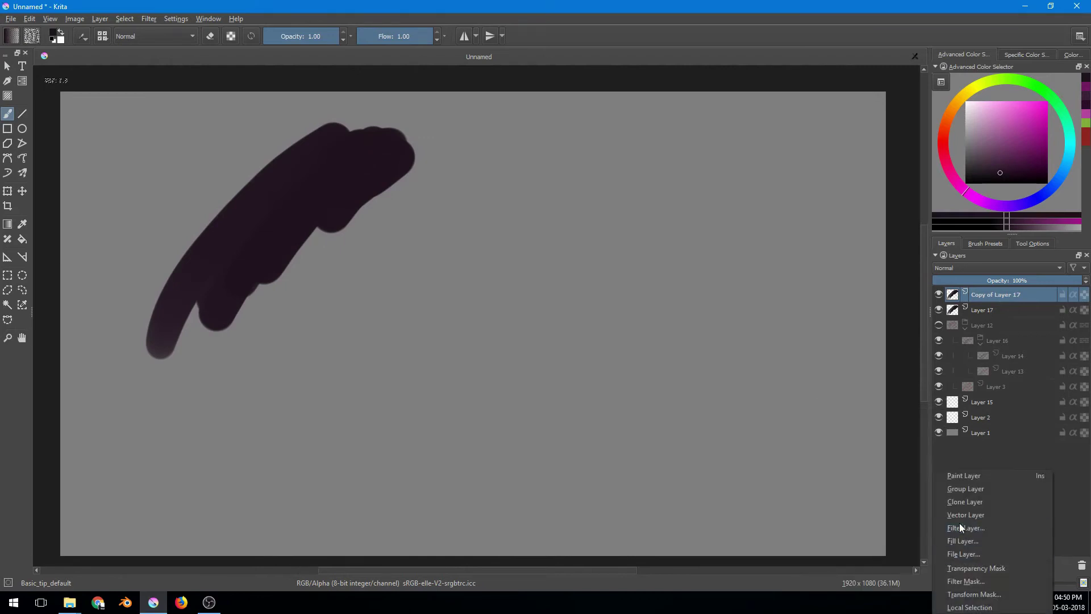
Step: Add a filter layer using the plain Blur filter from the Blur category
click(989, 527)
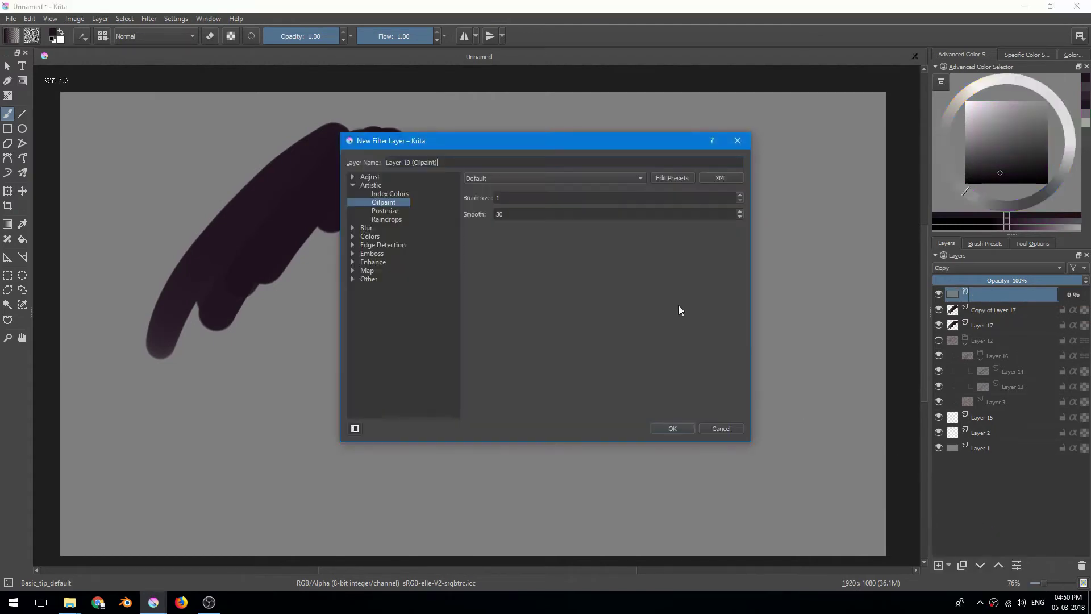
drag(522, 142, 537, 191)
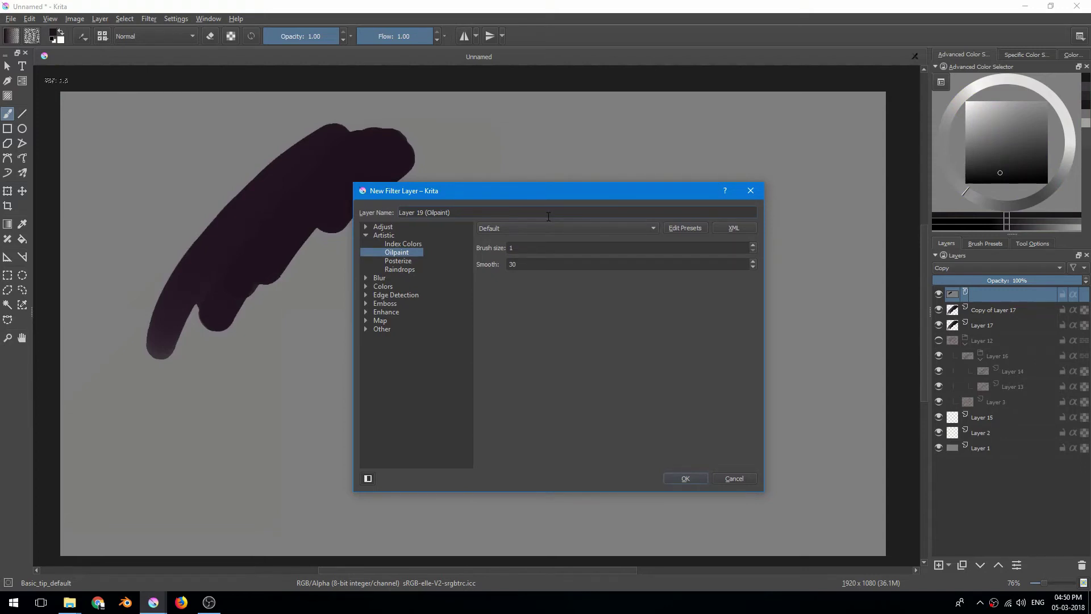
click(546, 213)
click(366, 278)
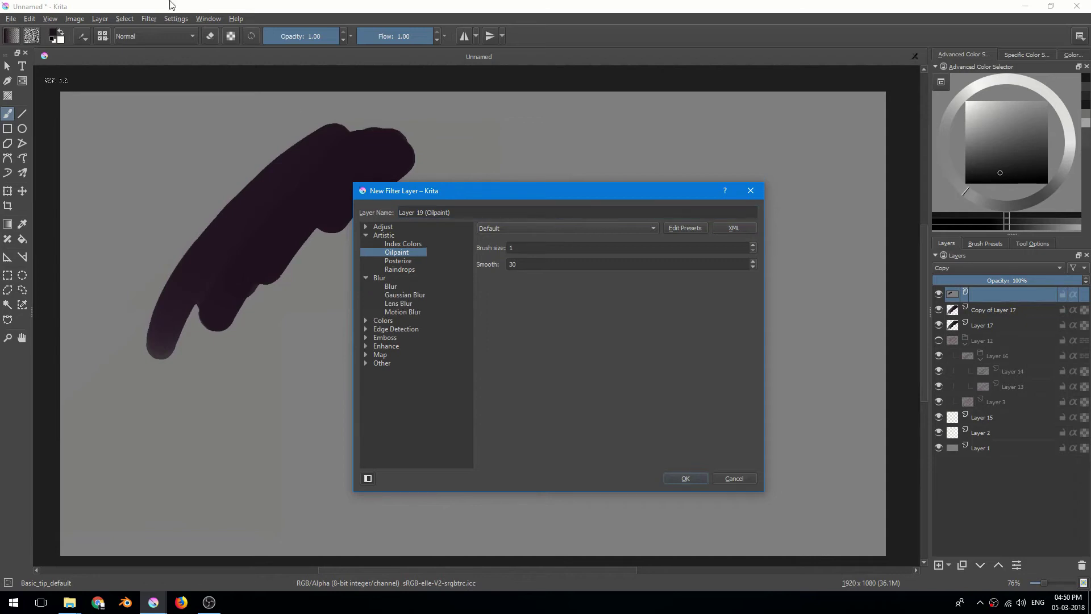
click(390, 286)
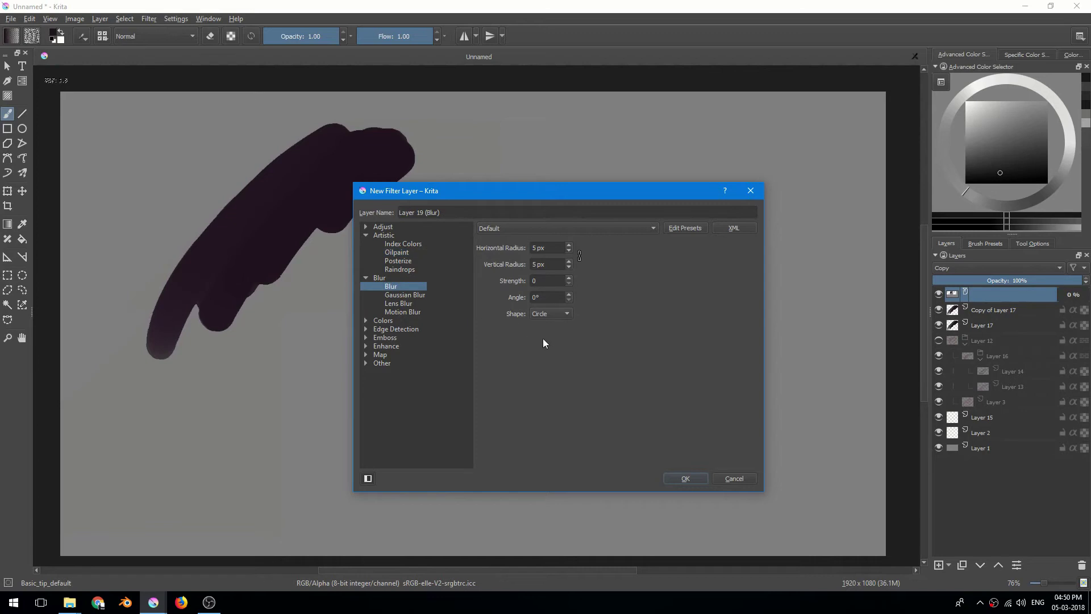
drag(555, 193, 588, 159)
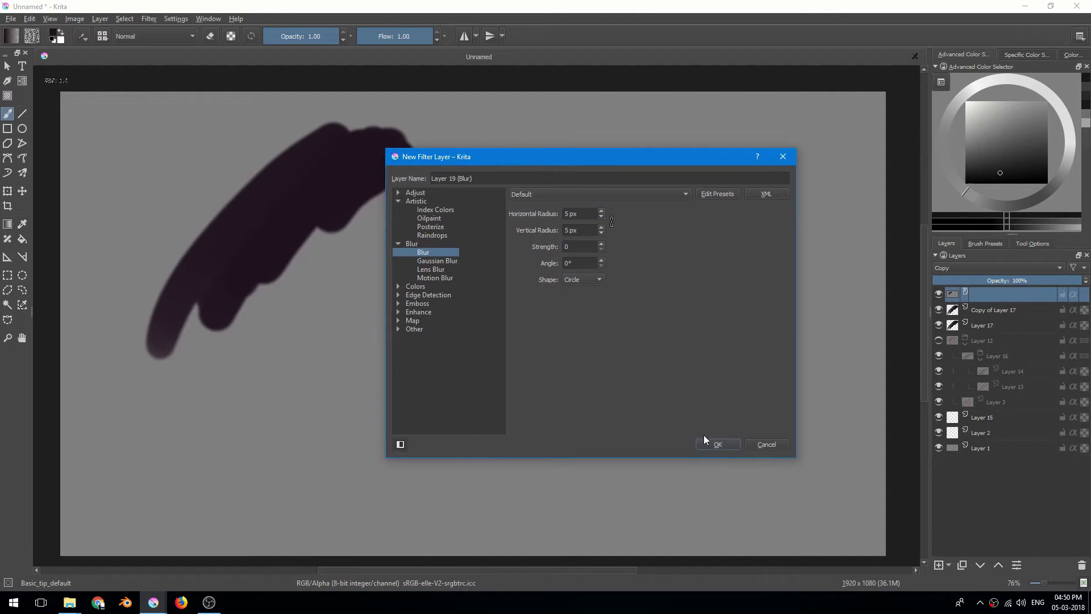
click(716, 444)
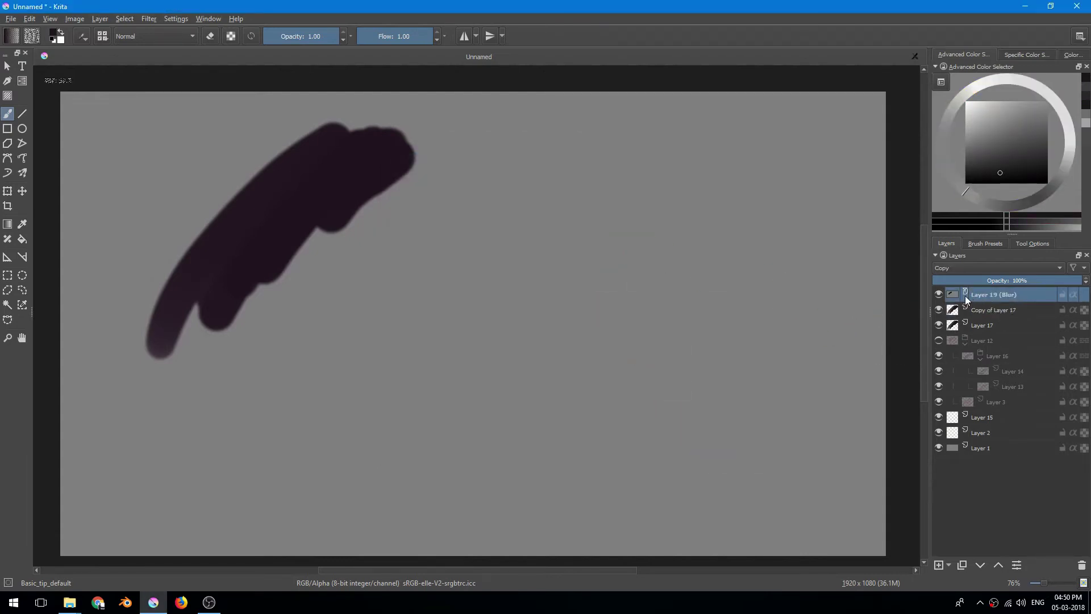
Step: Try the blur layer's opacity at 56%, 80% and 78%, then restore it to 100%
drag(1069, 280, 1020, 280)
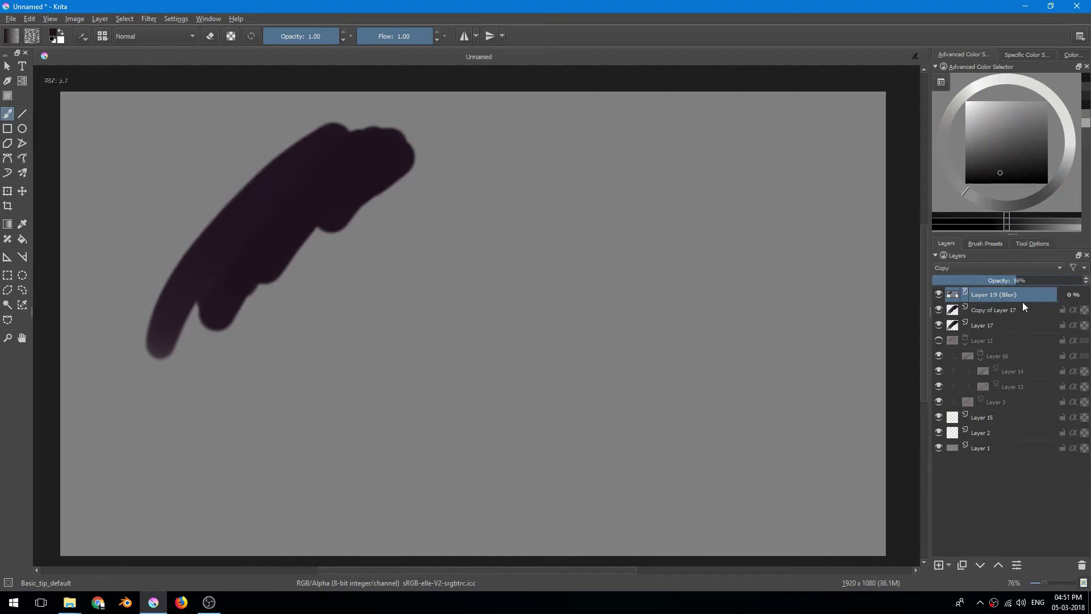
drag(1020, 281, 1055, 291)
drag(1055, 285, 1003, 328)
mouse_move(1012, 315)
drag(1049, 279, 1084, 285)
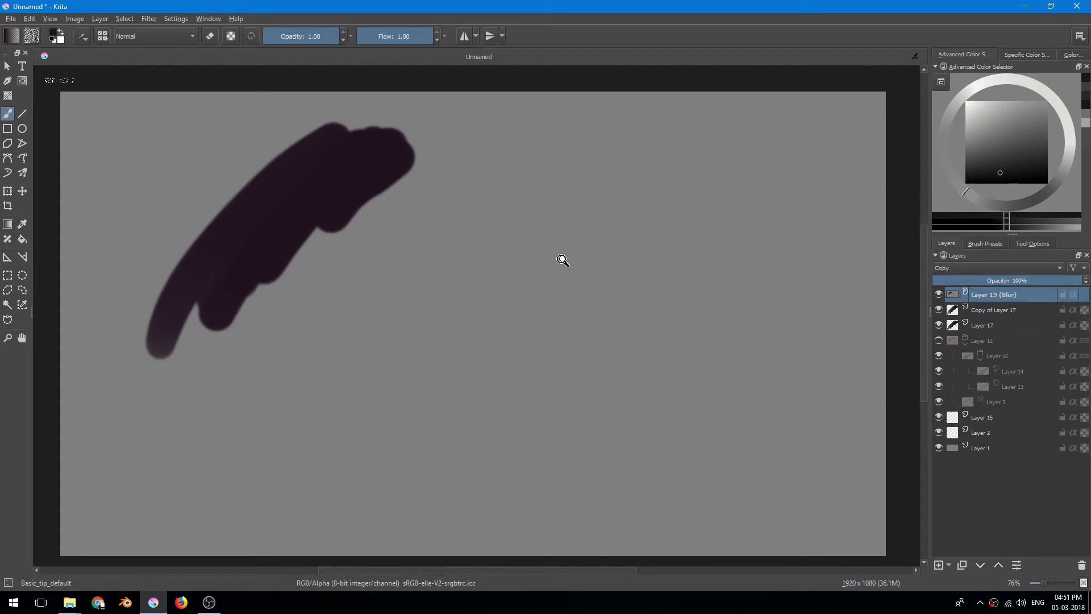
scroll(560, 261, down, 1)
Step: Add fill layer Layer 20 using the Fractal Pattern instead of a solid colour
click(947, 566)
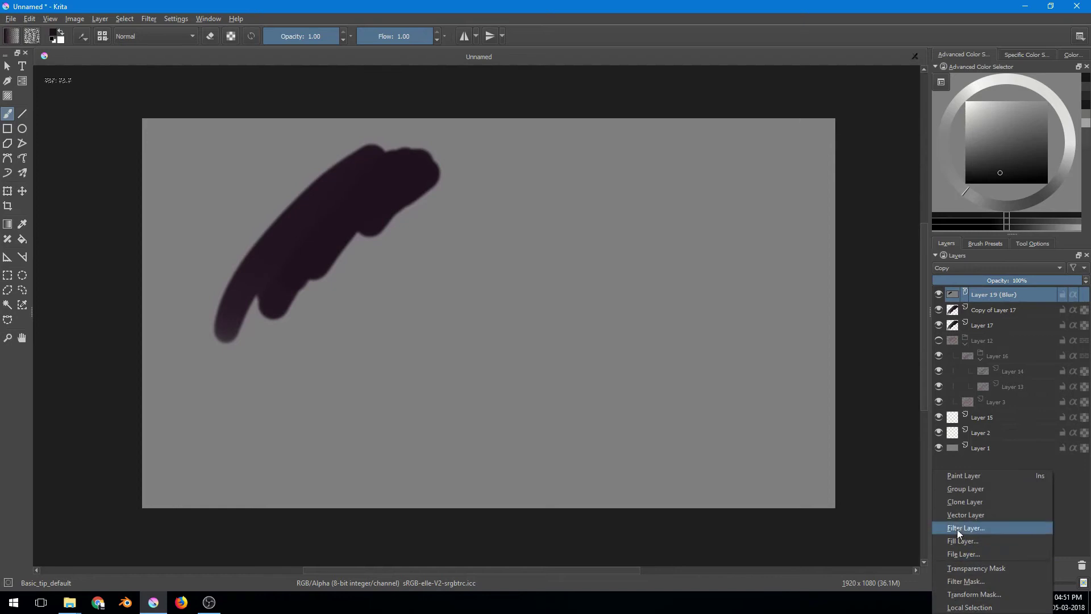
click(983, 544)
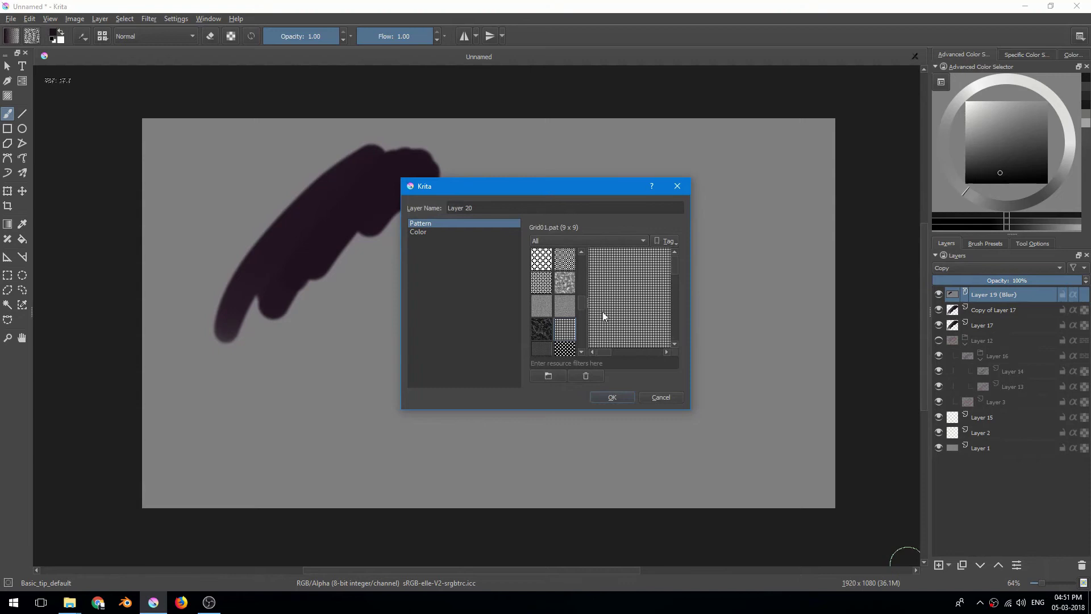
scroll(582, 278, up, 5)
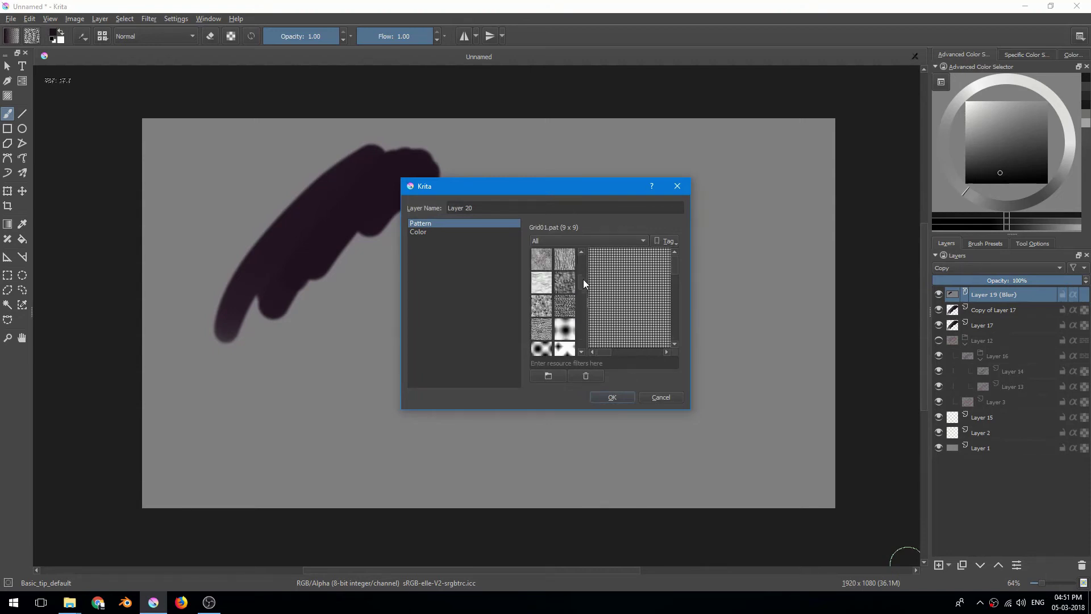
drag(582, 280, 580, 310)
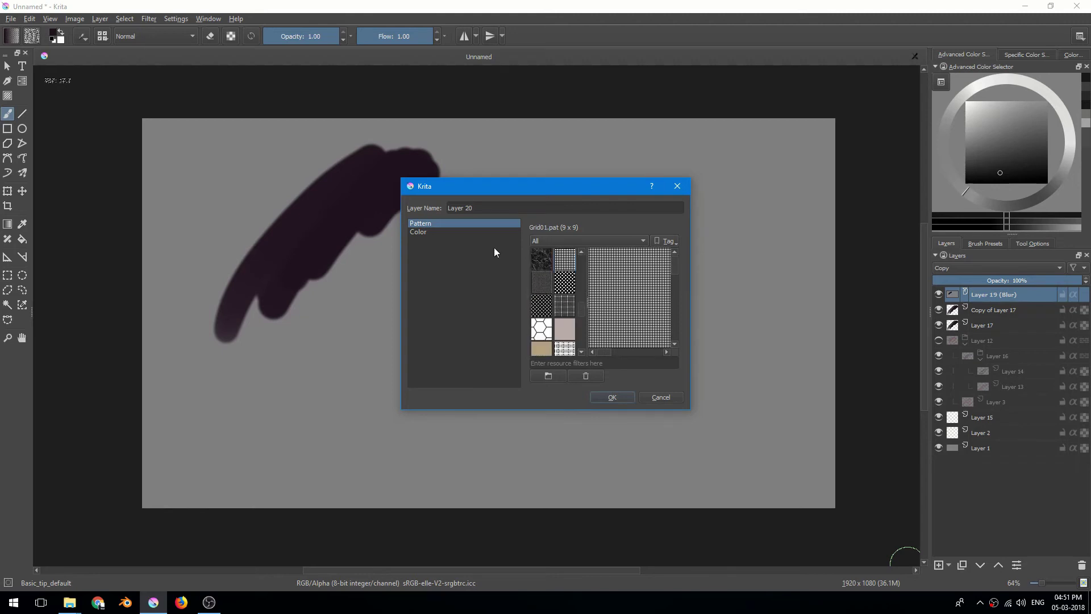
click(457, 231)
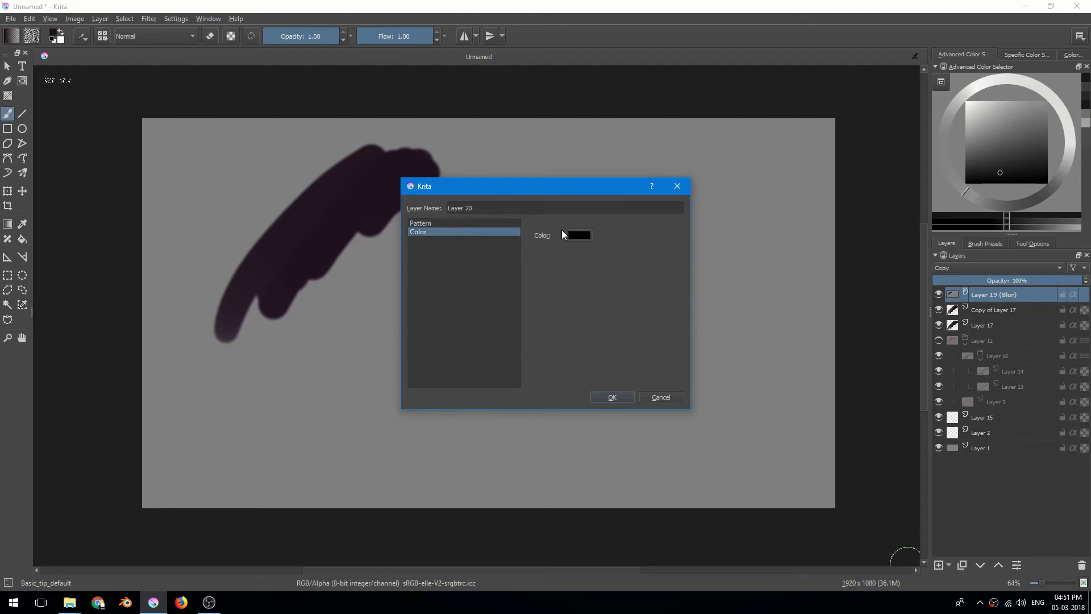
click(477, 223)
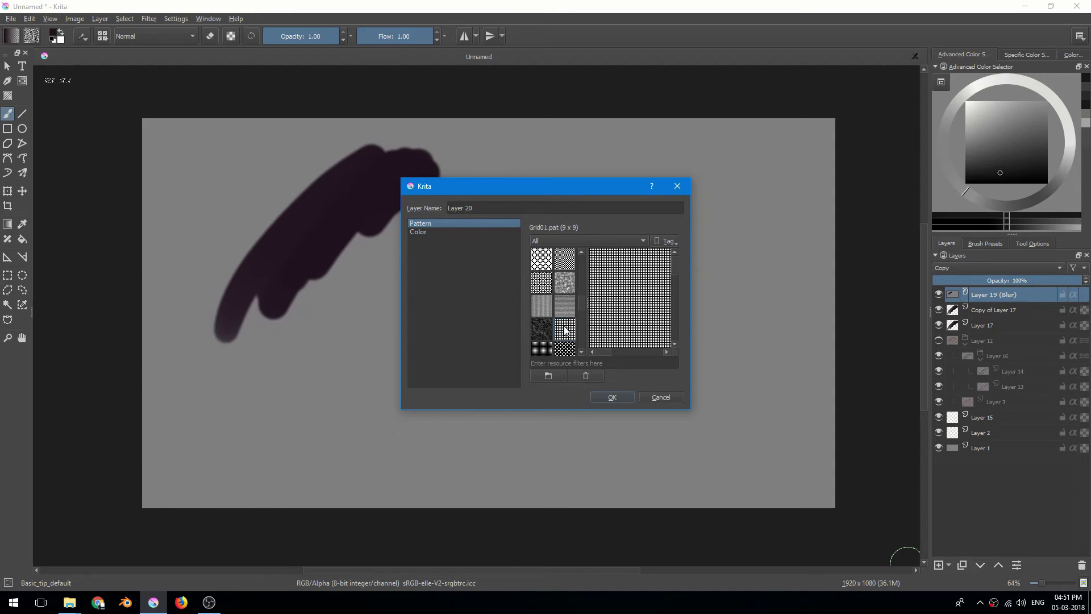
click(573, 291)
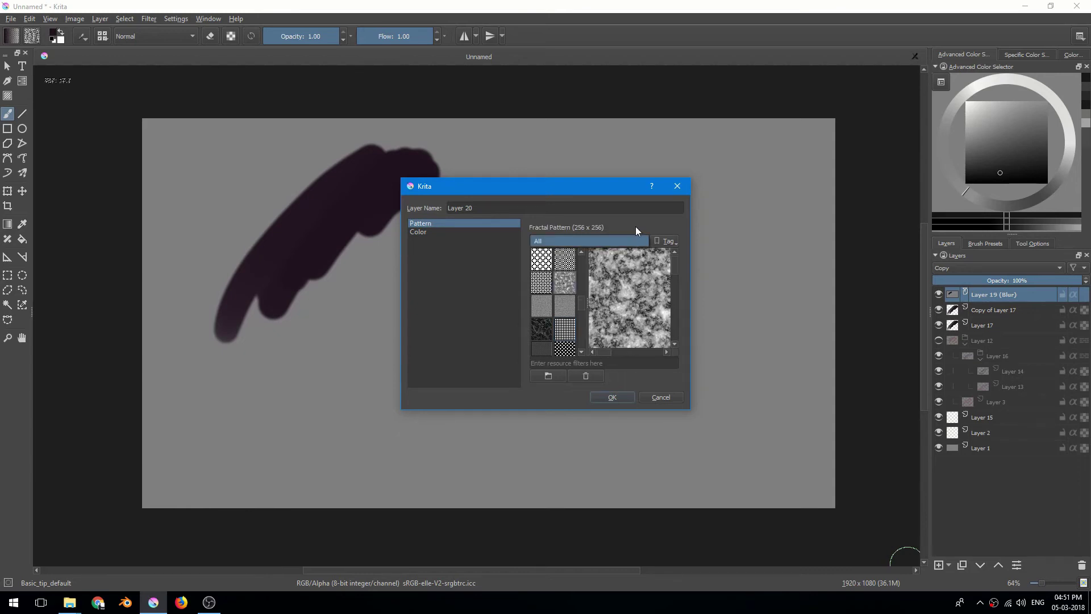
click(613, 397)
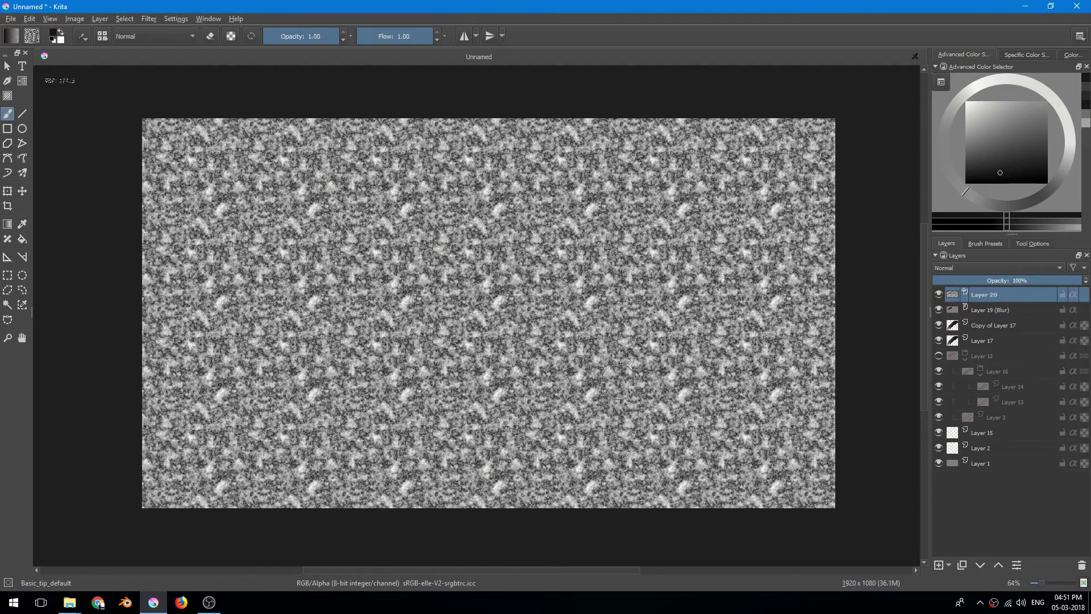
Step: Add Layer 21 and paint dark purple diagonal strokes across the canvas
scroll(597, 332, up, 1)
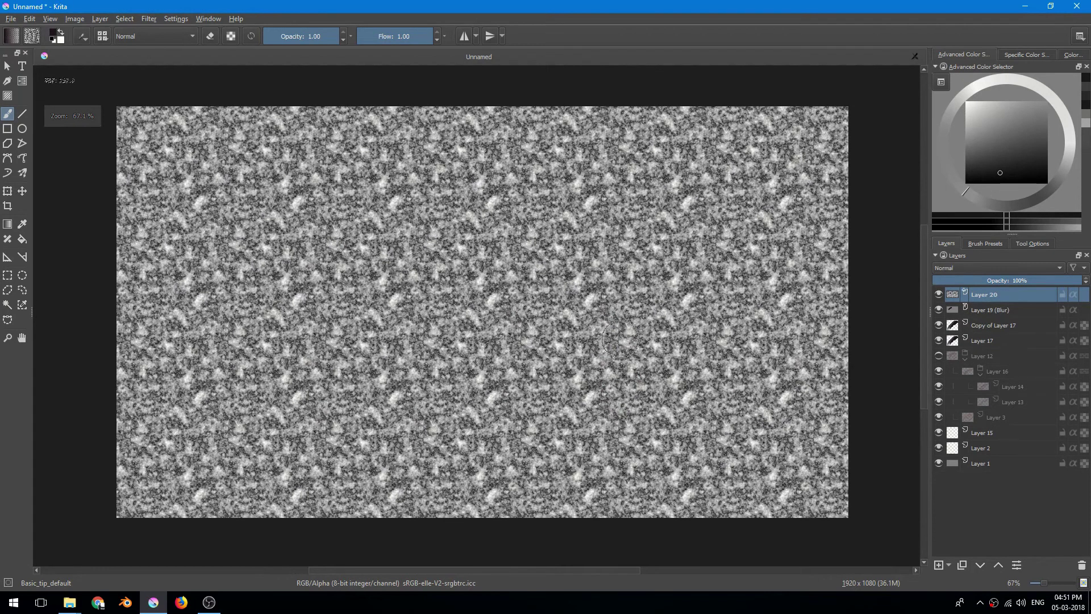
click(936, 565)
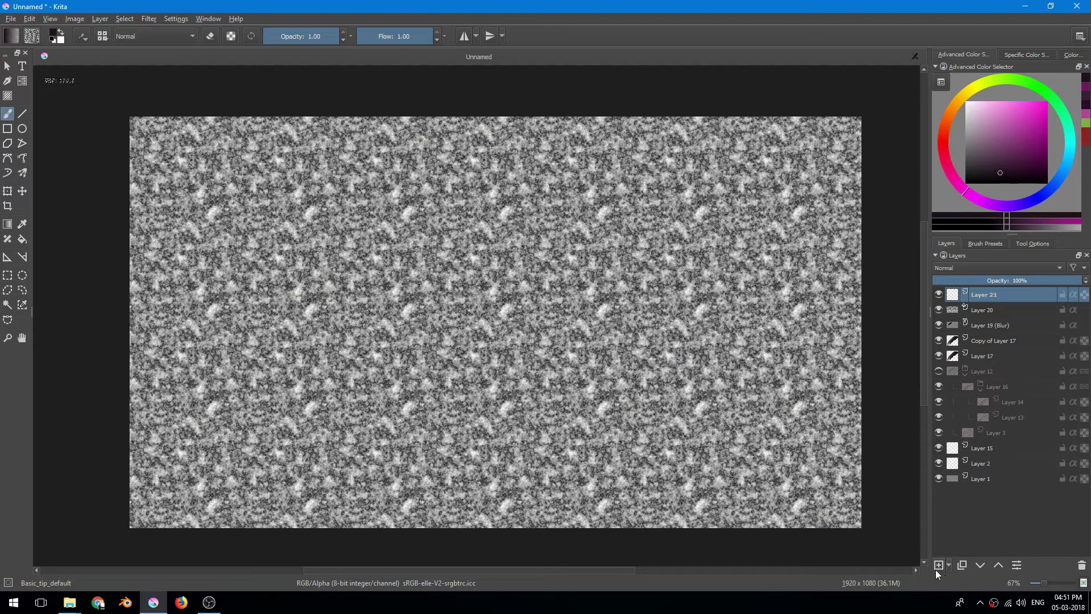
mouse_move(654, 317)
mouse_down()
mouse_move(654, 330)
mouse_move(505, 435)
mouse_move(423, 397)
mouse_move(642, 270)
mouse_move(762, 166)
mouse_up()
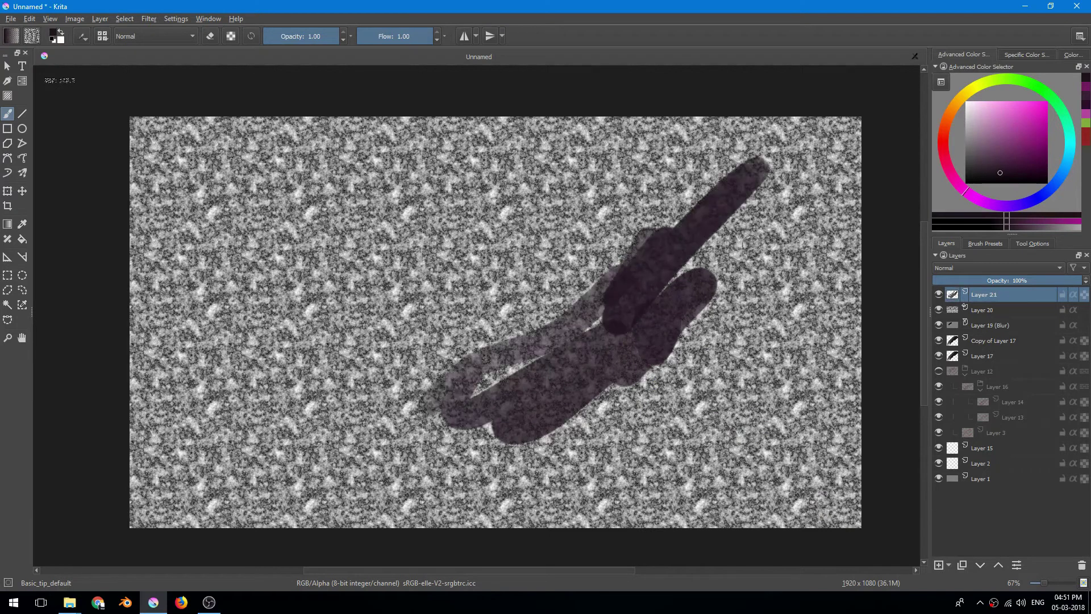
drag(754, 240, 625, 414)
scroll(568, 398, down, 2)
mouse_move(367, 418)
mouse_down()
mouse_move(492, 319)
mouse_move(636, 238)
mouse_up()
Step: Try a light grey stroke on pattern Layer 20, then remove it
click(982, 311)
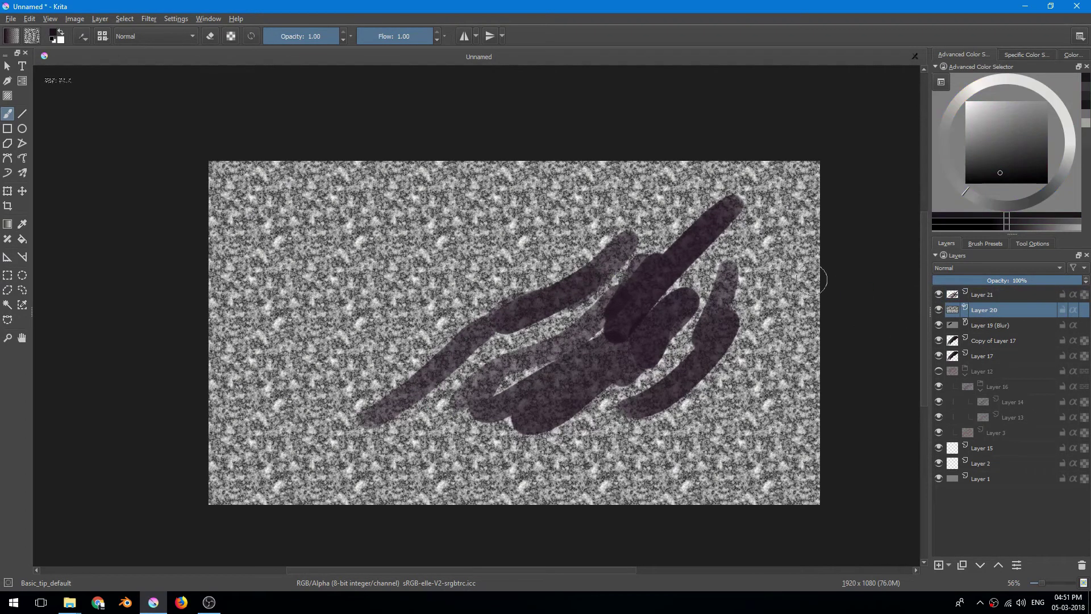
mouse_move(787, 282)
mouse_down()
mouse_move(727, 343)
mouse_move(767, 351)
mouse_move(754, 386)
mouse_move(619, 466)
mouse_move(735, 407)
mouse_move(777, 369)
mouse_move(724, 435)
mouse_up()
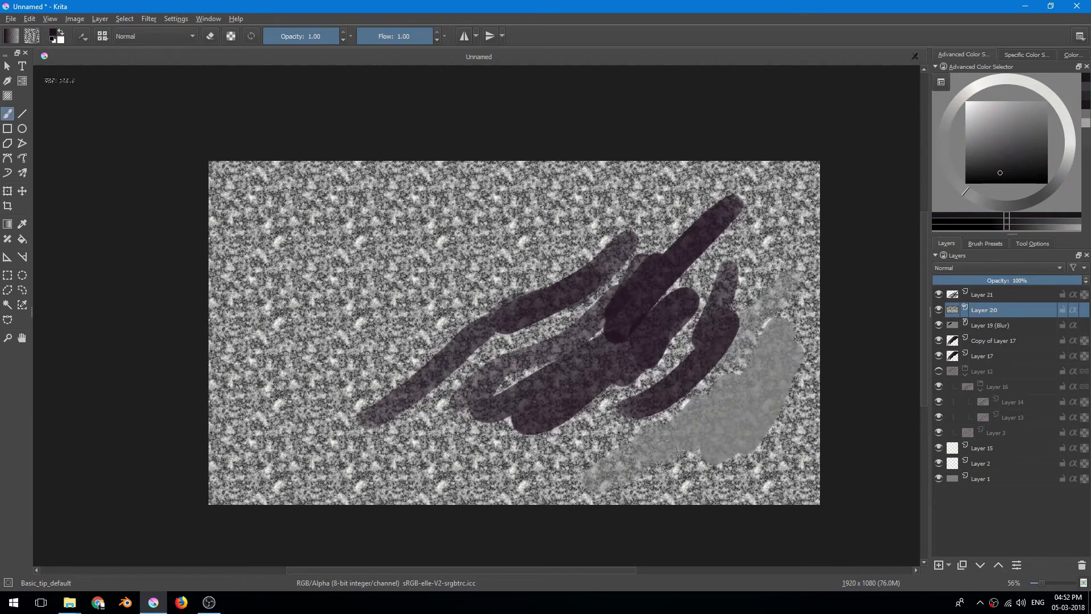
mouse_move(663, 453)
mouse_down()
mouse_move(598, 476)
mouse_move(699, 449)
mouse_move(741, 413)
mouse_move(712, 396)
mouse_move(634, 430)
mouse_up()
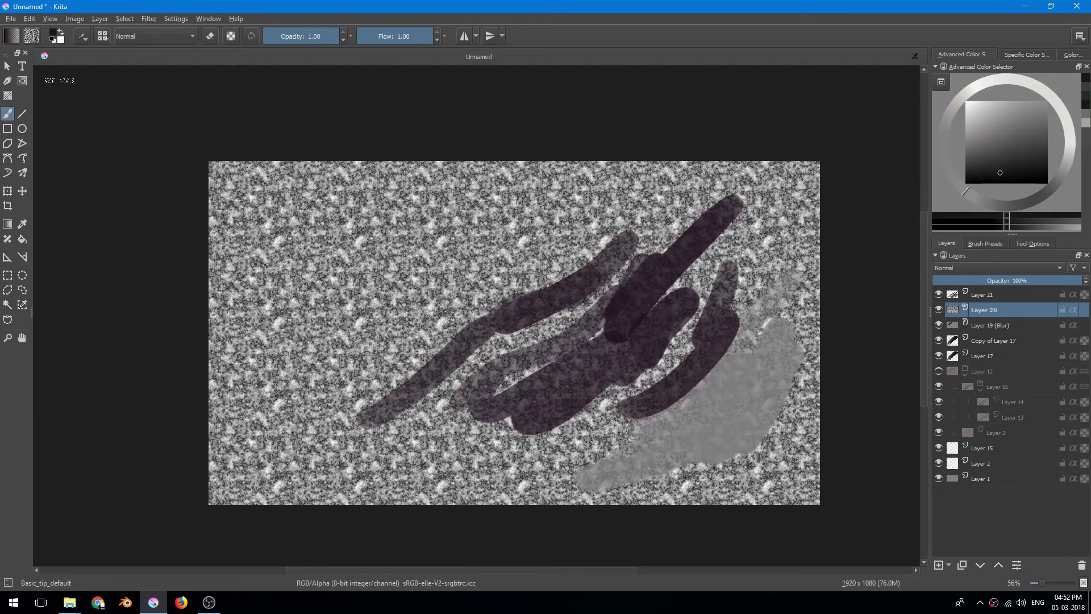
key(Delete)
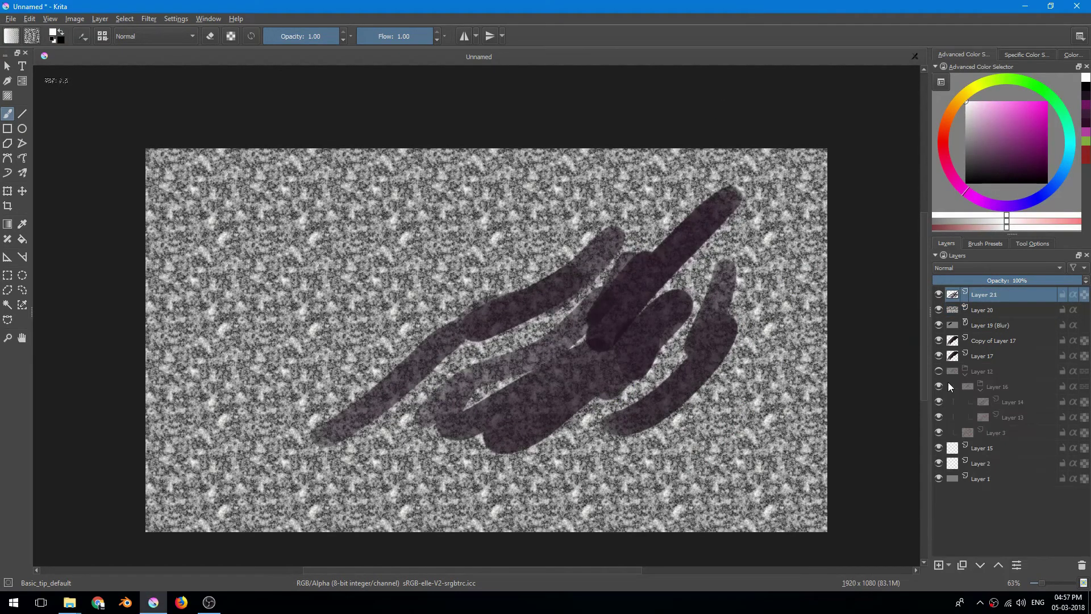
click(948, 564)
Step: Create a file layer loading leather/brnlethr.tif with Scale to Image Size
click(960, 553)
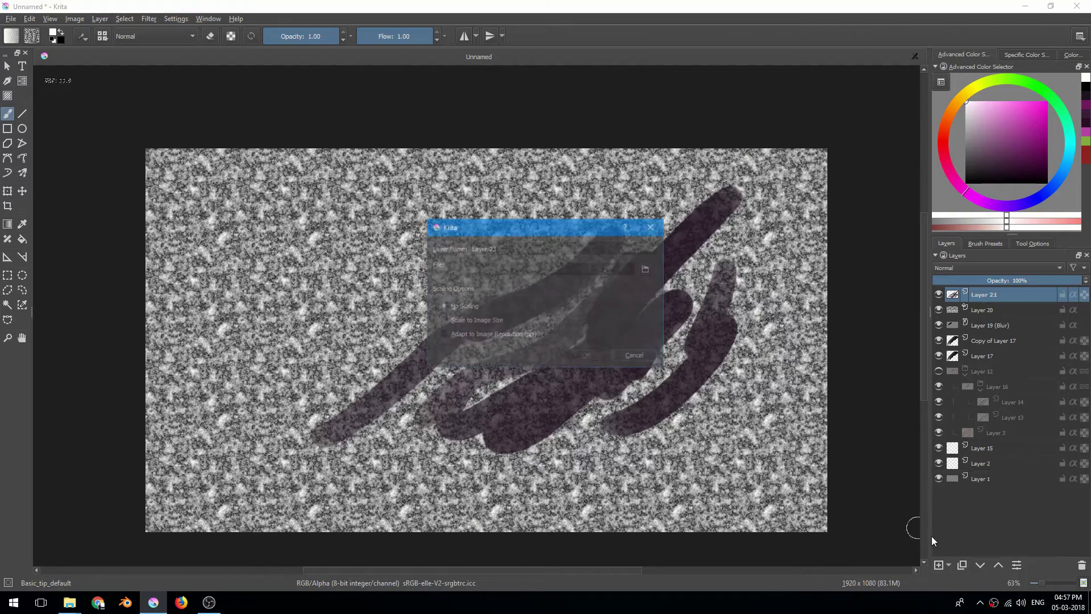
drag(566, 227, 527, 187)
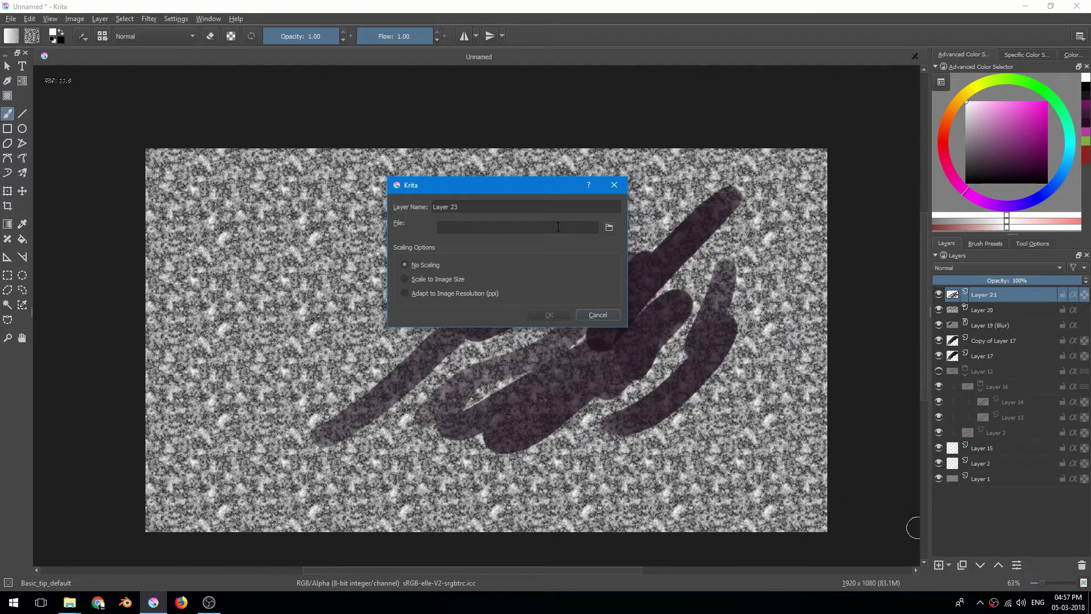
click(614, 227)
drag(591, 149, 798, 176)
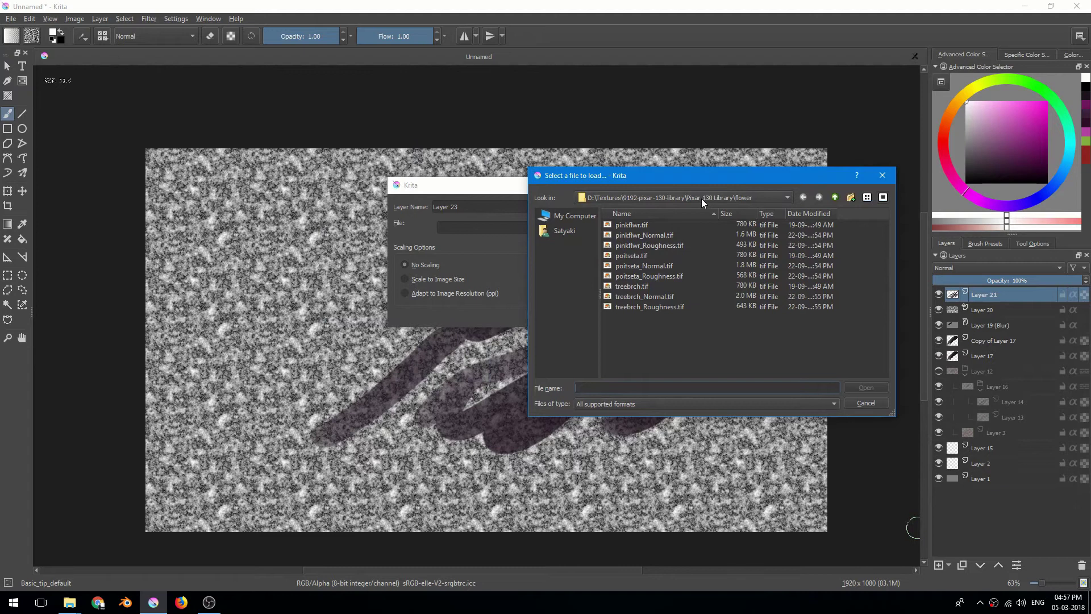
click(722, 198)
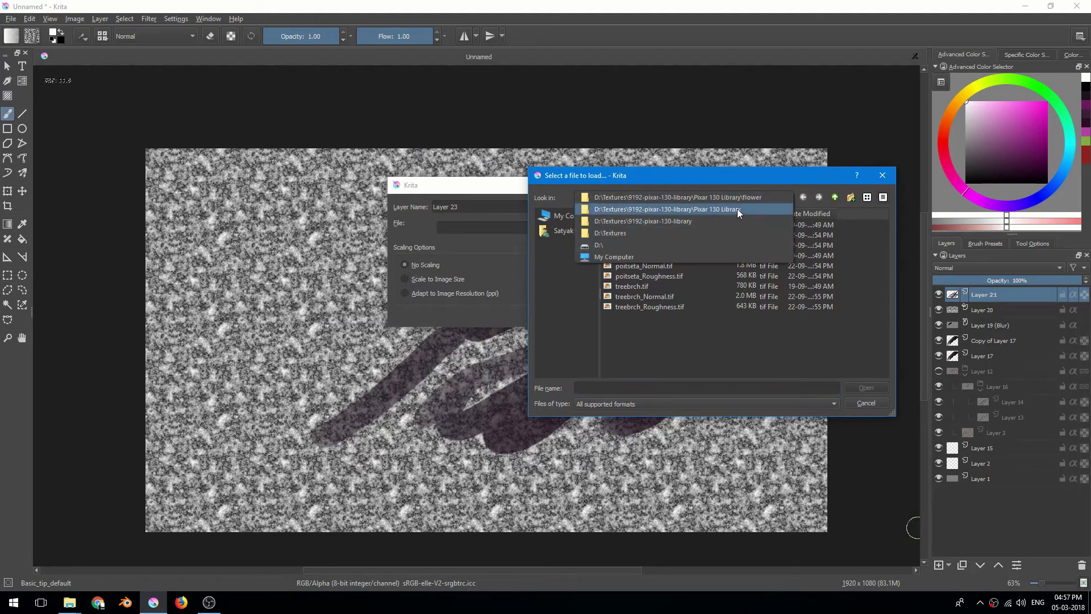
click(738, 209)
double_click(642, 285)
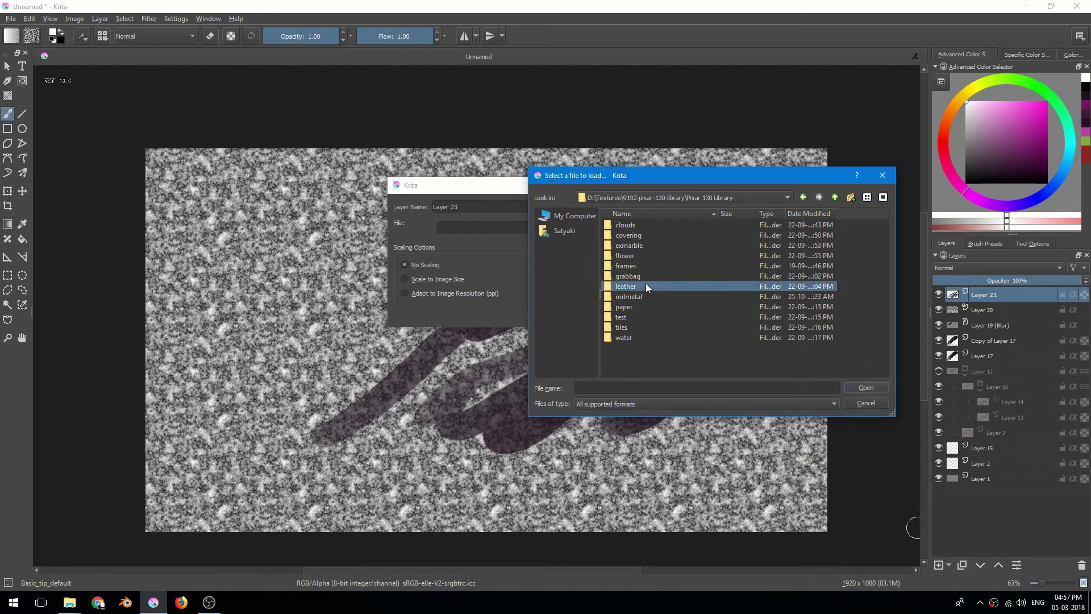
double_click(648, 226)
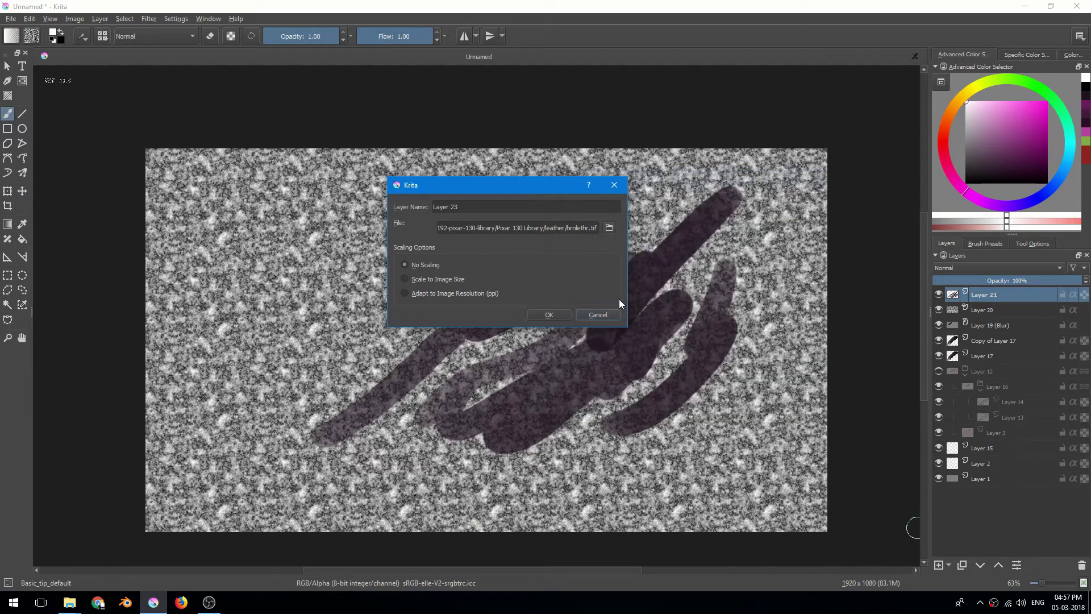
drag(465, 188, 499, 169)
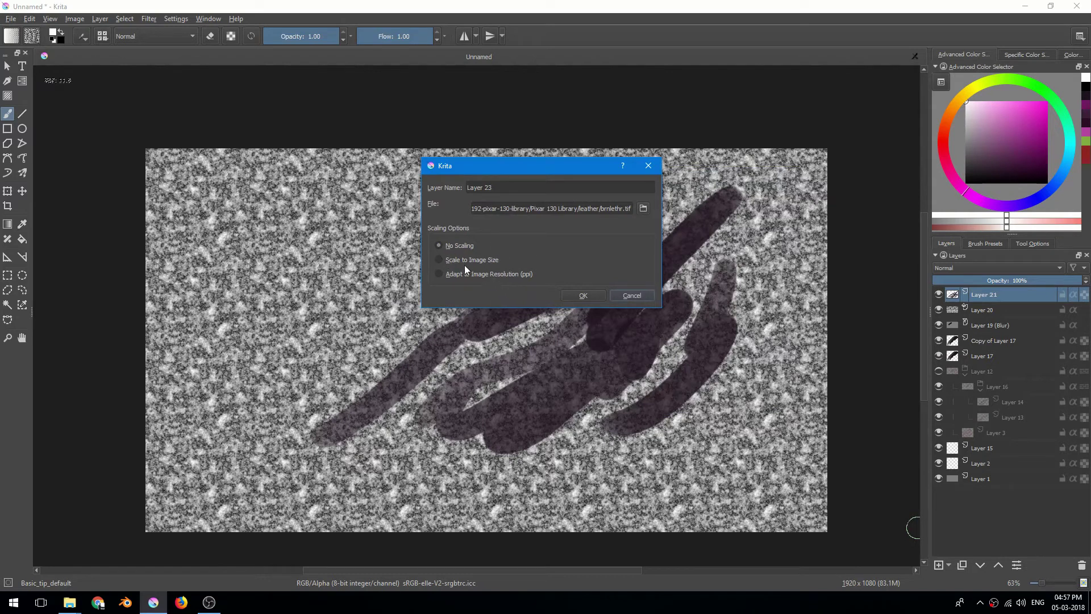
click(442, 260)
drag(568, 162, 549, 177)
Step: Confirm the leather file layer and slide its texture around the canvas with the move tool
click(560, 291)
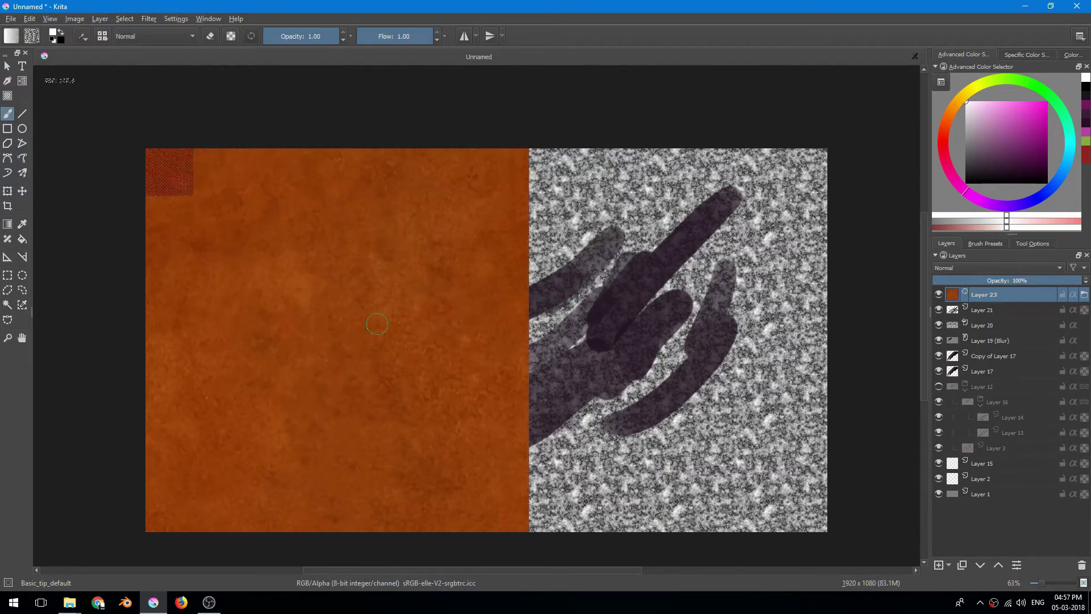
scroll(444, 331, up, 3)
scroll(335, 307, down, 4)
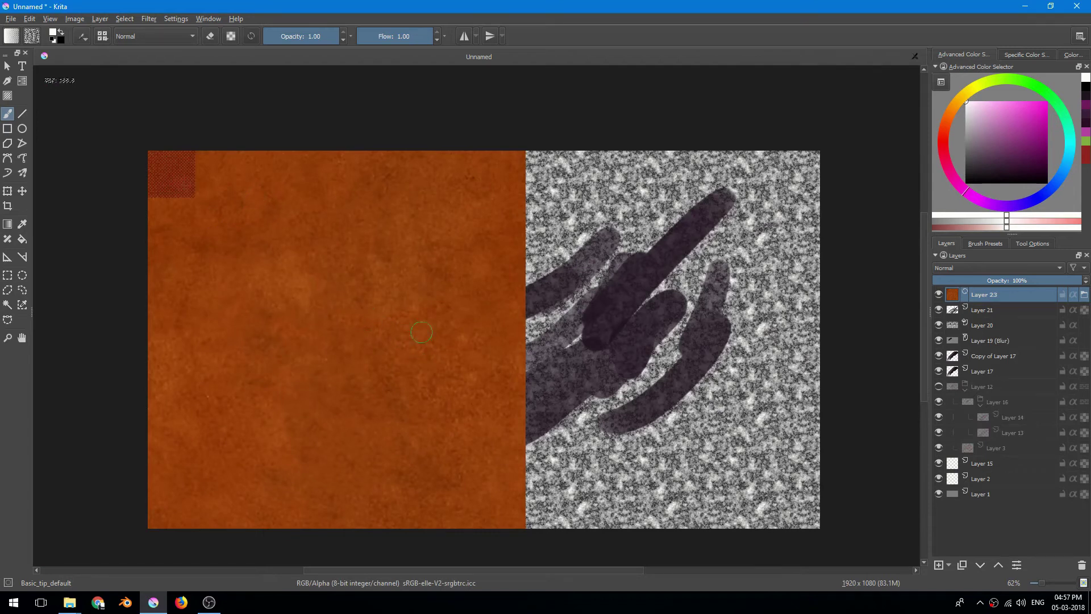
key(t)
drag(396, 305, 509, 305)
scroll(500, 312, down, 1)
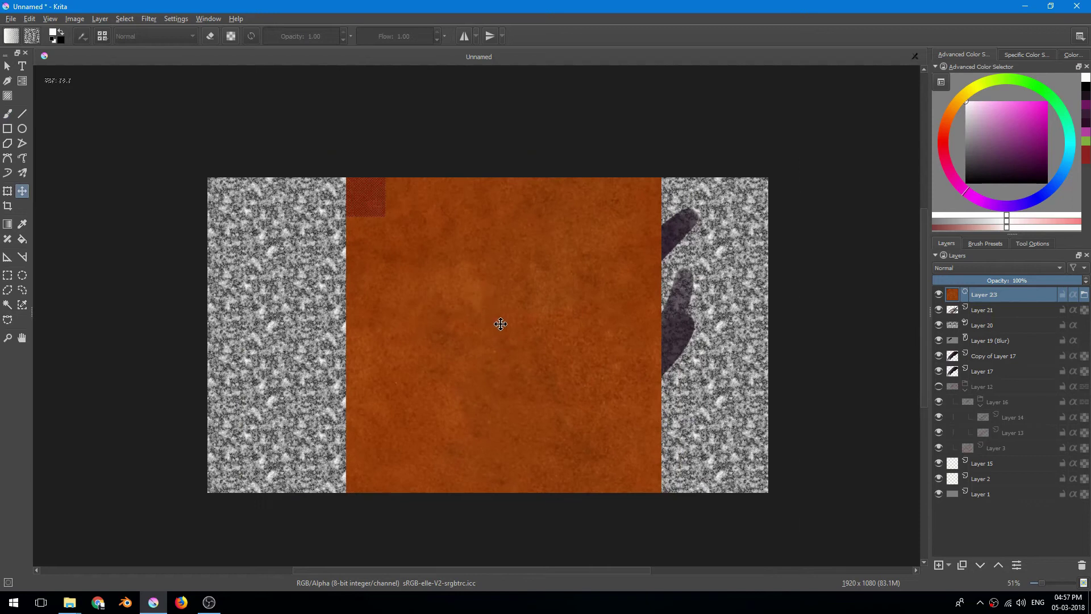
scroll(501, 323, up, 2)
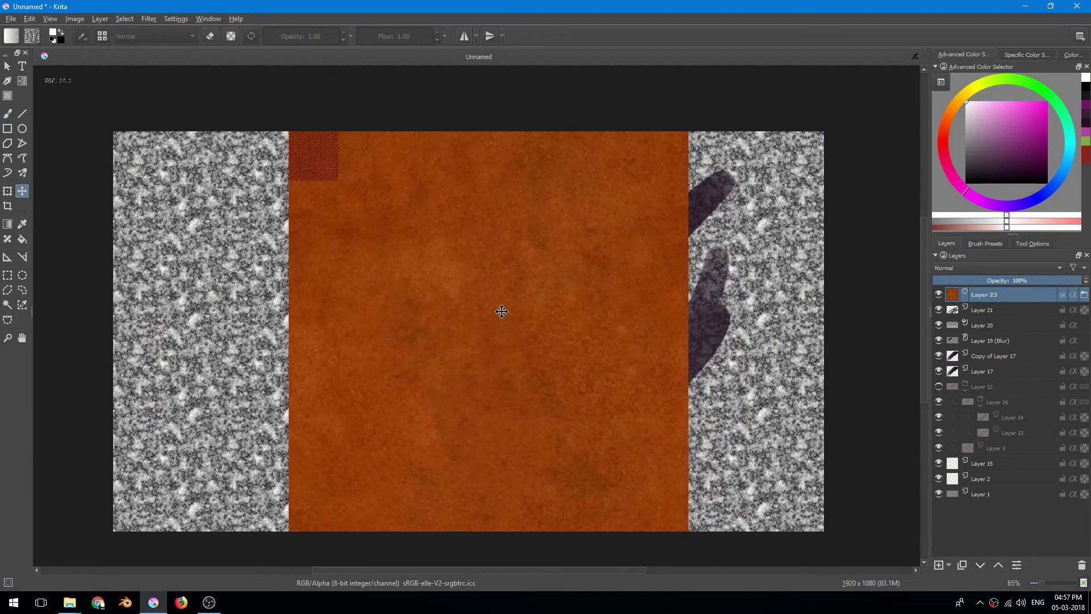
scroll(492, 291, up, 3)
scroll(499, 285, down, 5)
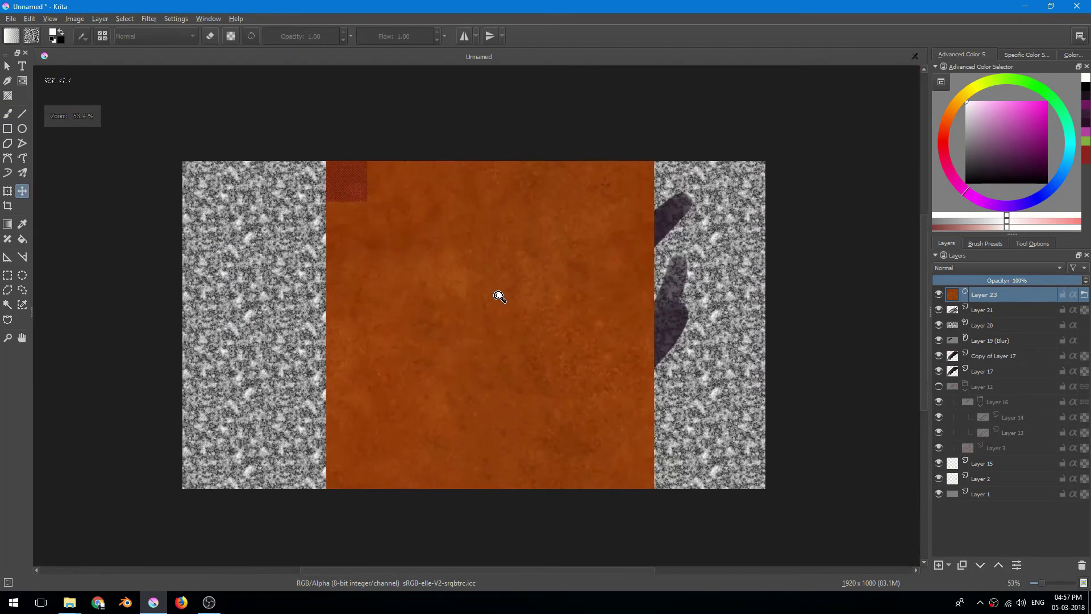
drag(538, 341, 361, 399)
drag(376, 358, 406, 268)
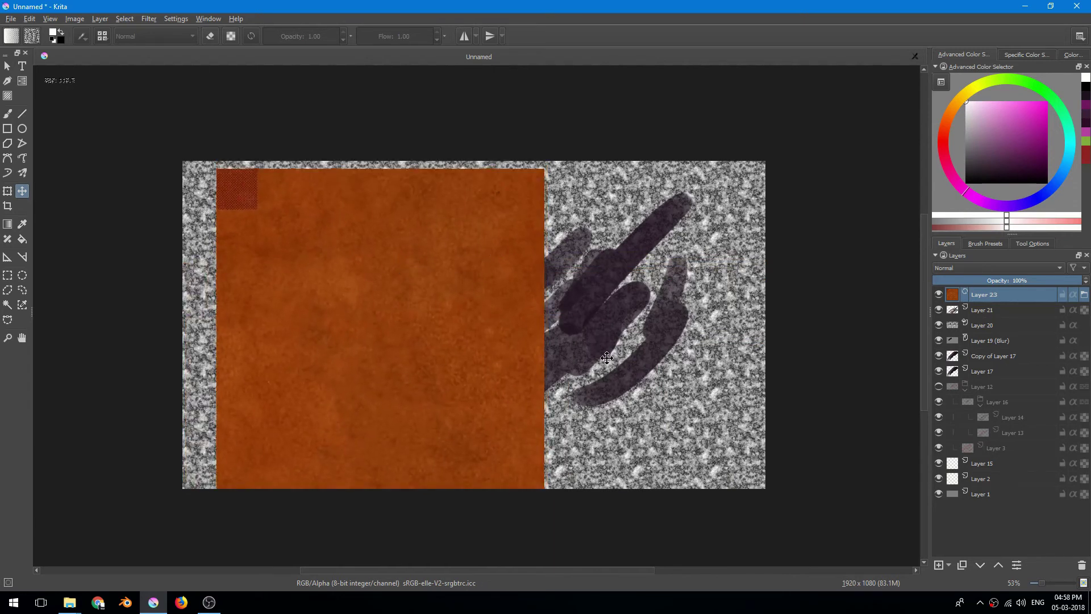
drag(496, 347, 491, 341)
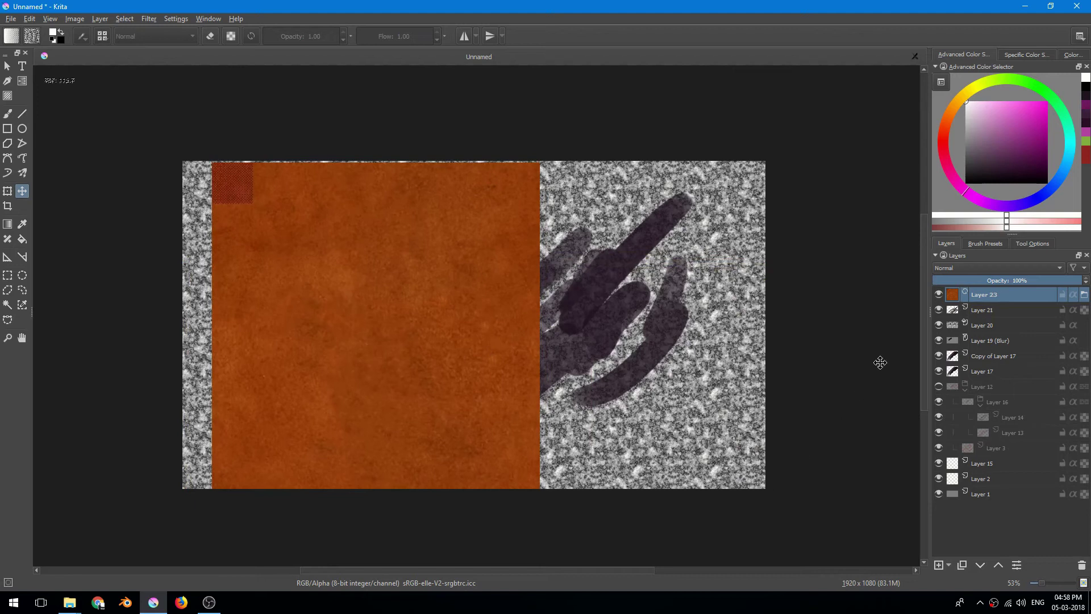
Step: Select Layer 23 and add a new empty paint layer above it
click(993, 310)
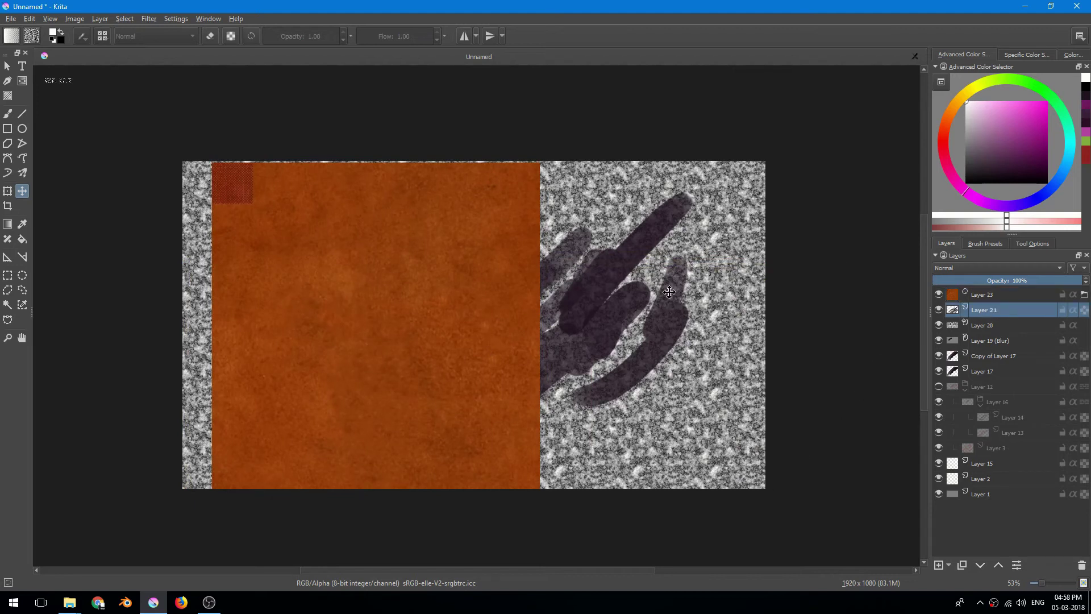
click(975, 296)
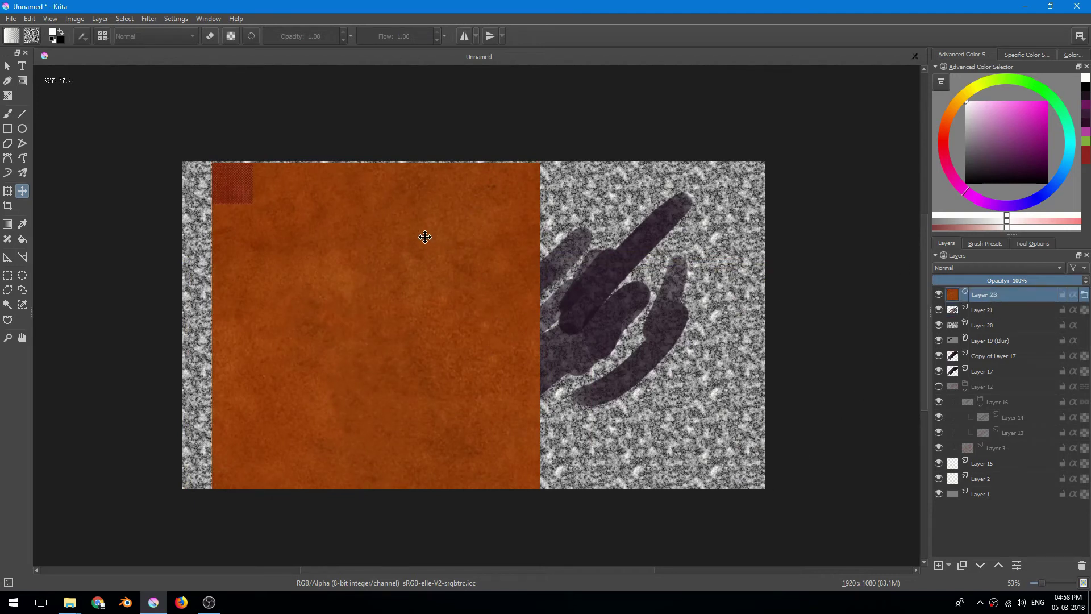
key(b)
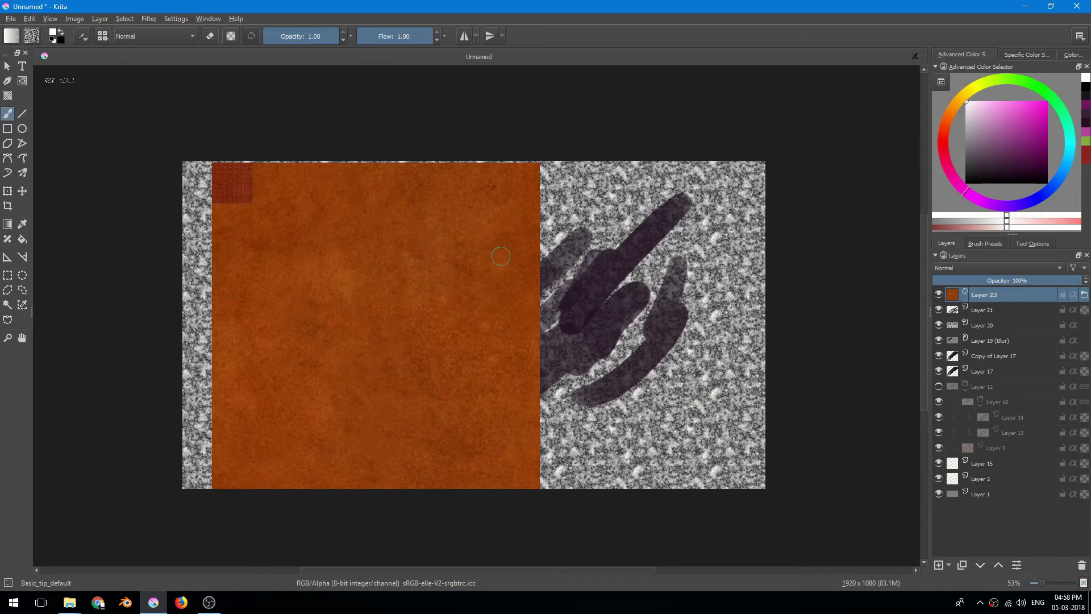
click(938, 566)
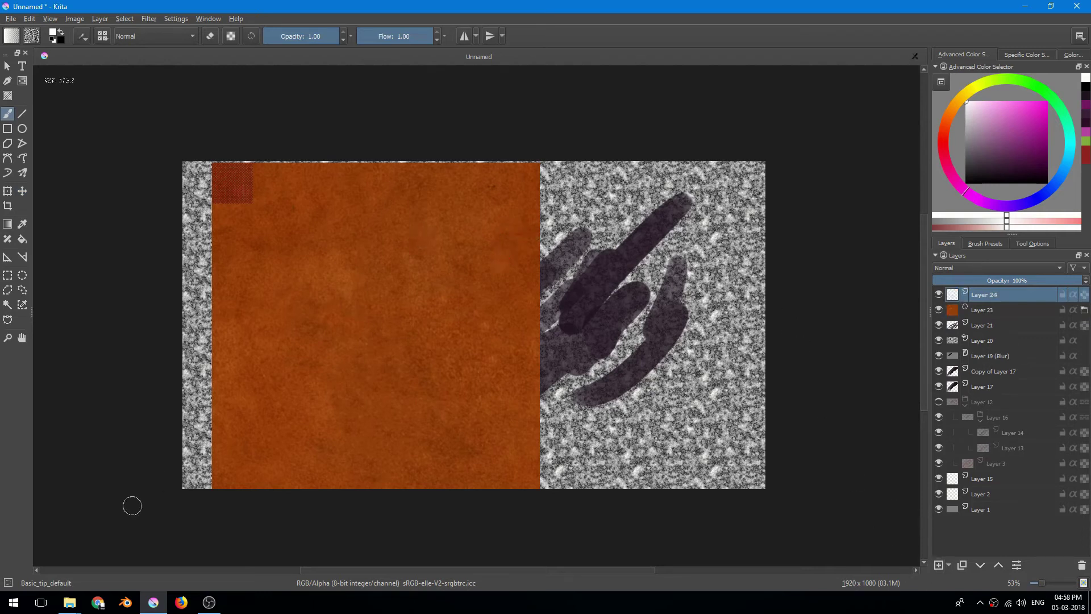
Step: Drop Big_pebbles_pxr128.tif from the folder window onto the canvas as a new layer
mouse_move(69, 601)
click(74, 559)
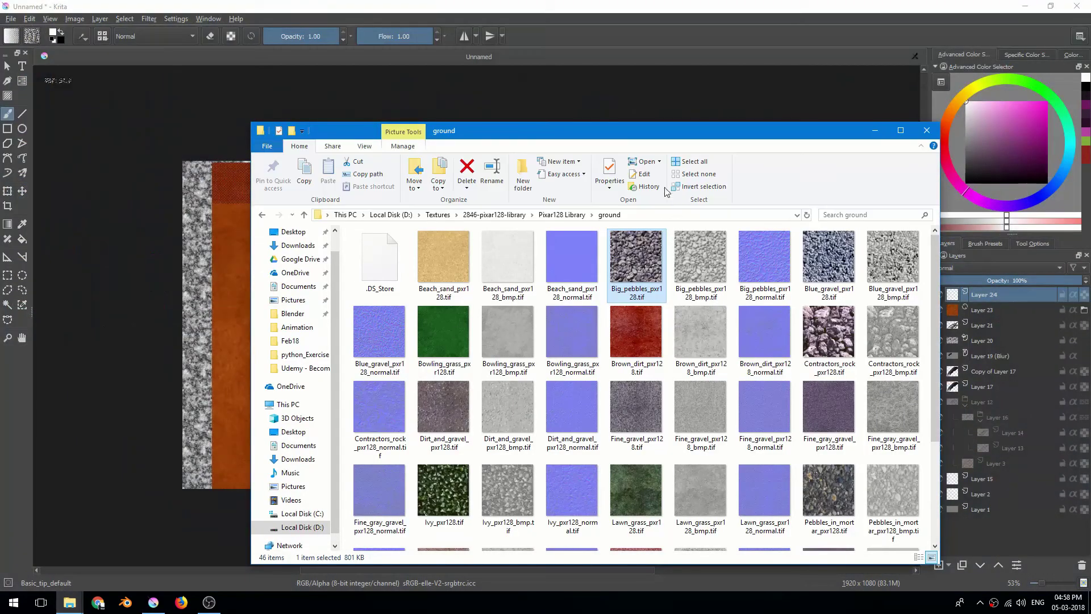
drag(692, 140, 730, 341)
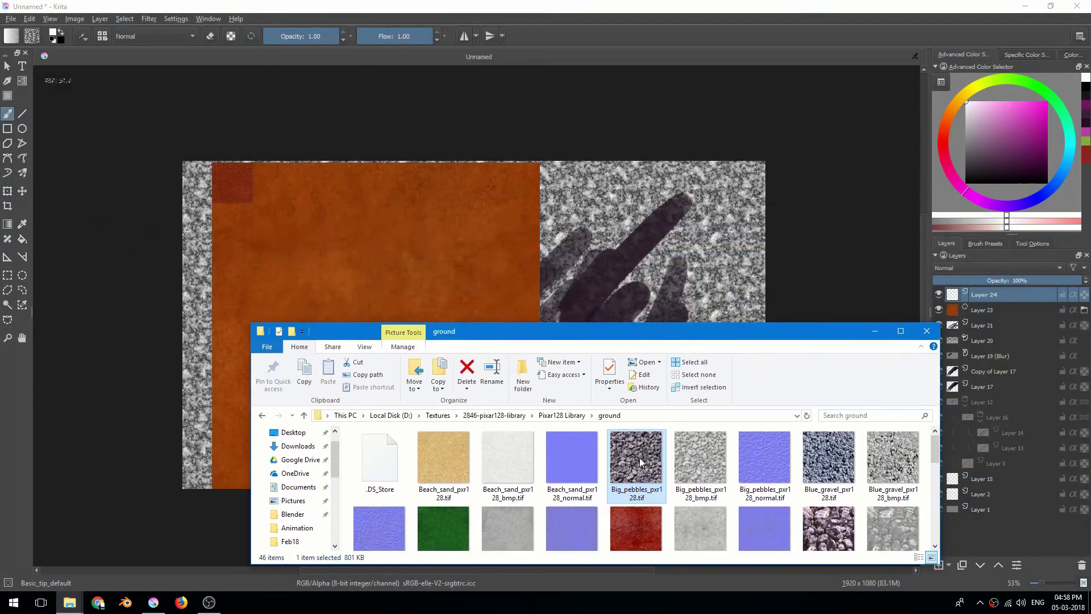
drag(639, 458, 650, 255)
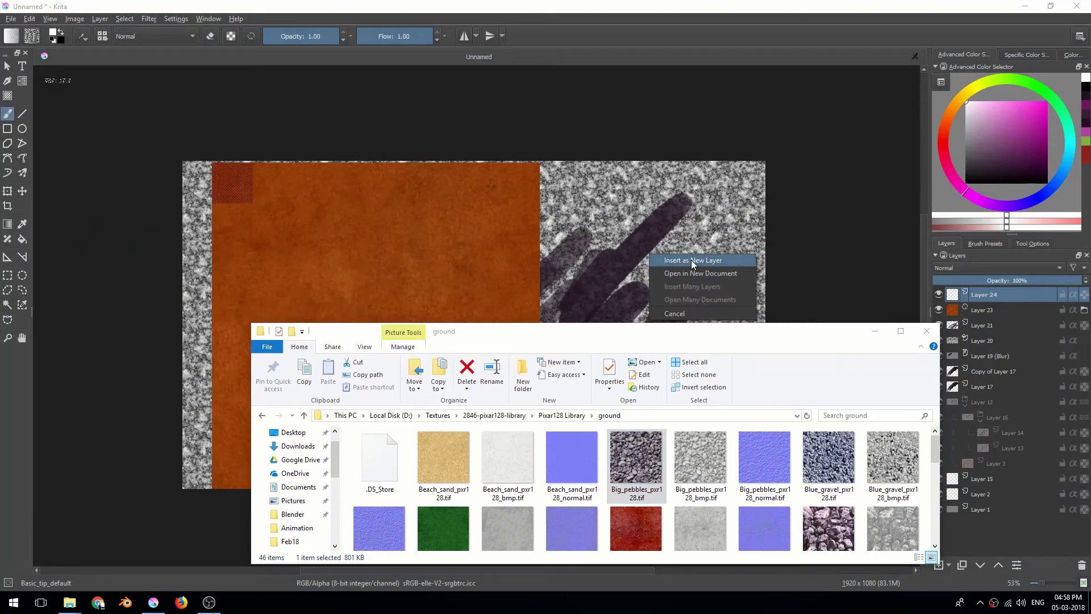
click(691, 261)
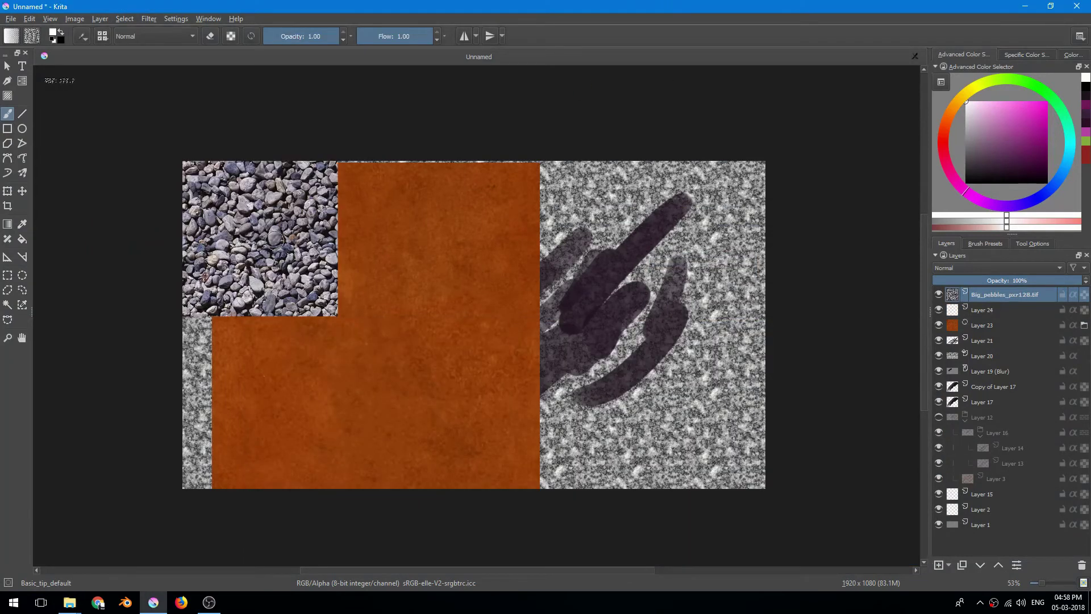
Step: Transform the pebbles layer: move it to the canvas centre and scale it to full height
key(ctrl+t)
drag(275, 239, 573, 332)
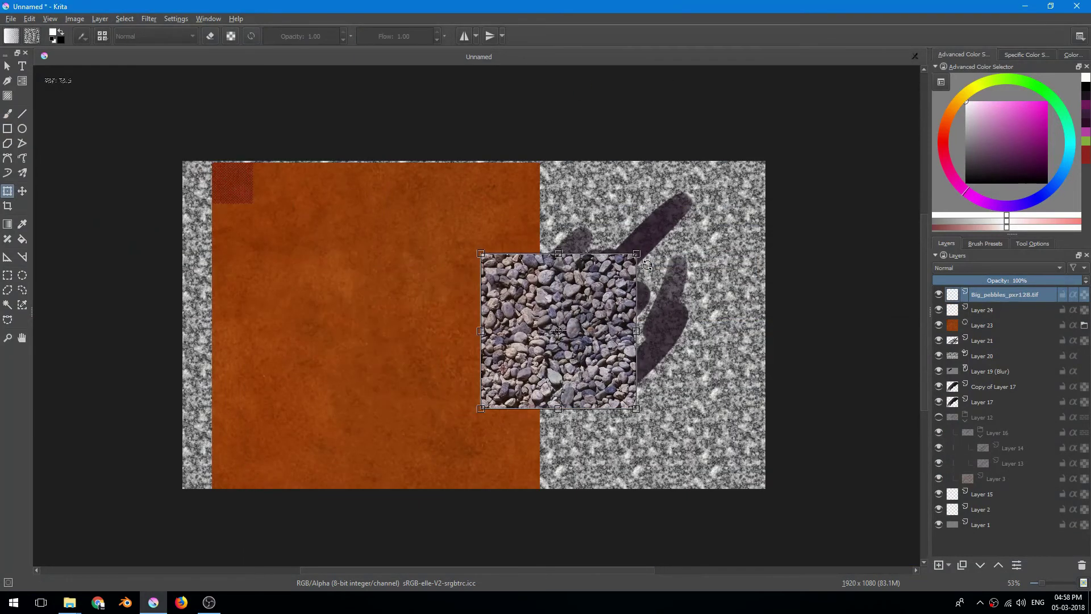
drag(637, 256, 729, 166)
mouse_move(627, 276)
mouse_down()
mouse_move(622, 258)
mouse_move(611, 275)
mouse_up()
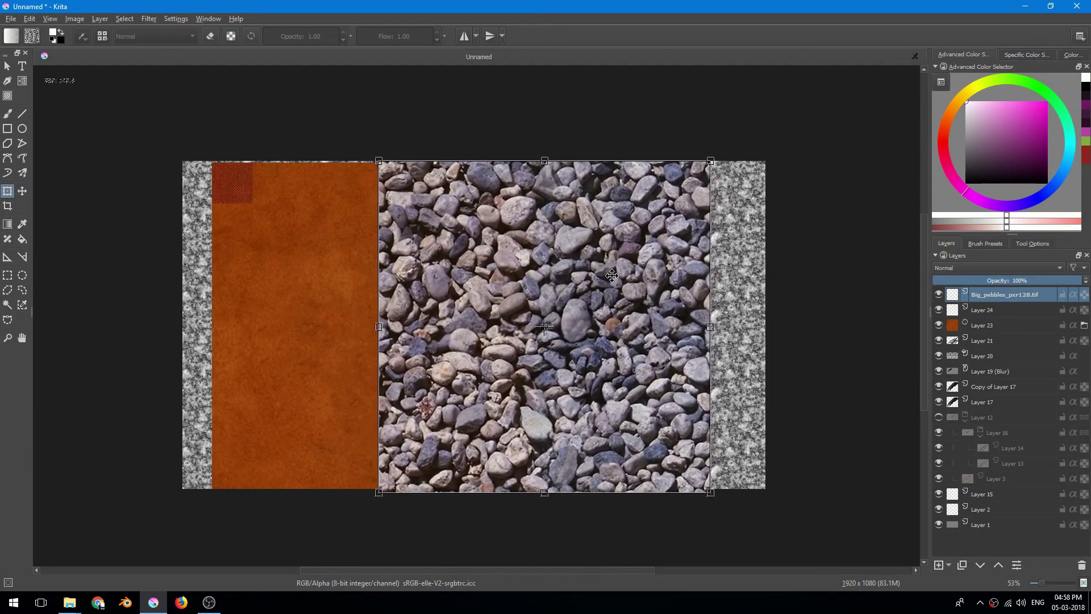
key(Return)
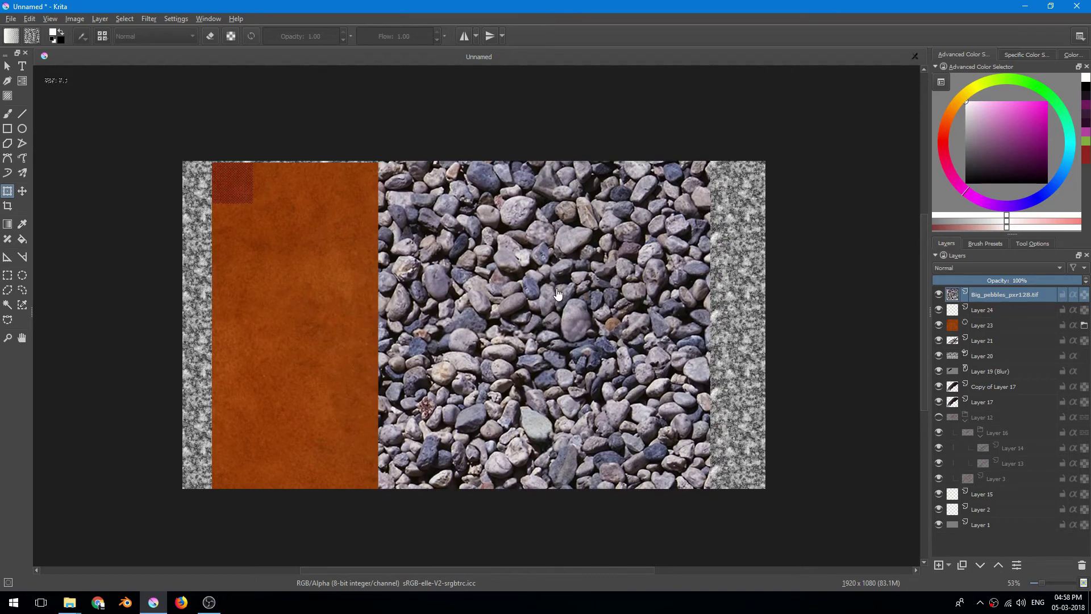
Step: Paint a white test stroke over the pebbles, then undo it
key(b)
mouse_move(534, 292)
mouse_down()
mouse_move(558, 295)
mouse_move(618, 239)
mouse_move(630, 335)
mouse_up()
mouse_move(603, 310)
mouse_down()
mouse_move(633, 233)
mouse_move(602, 292)
mouse_up()
key(ctrl+z)
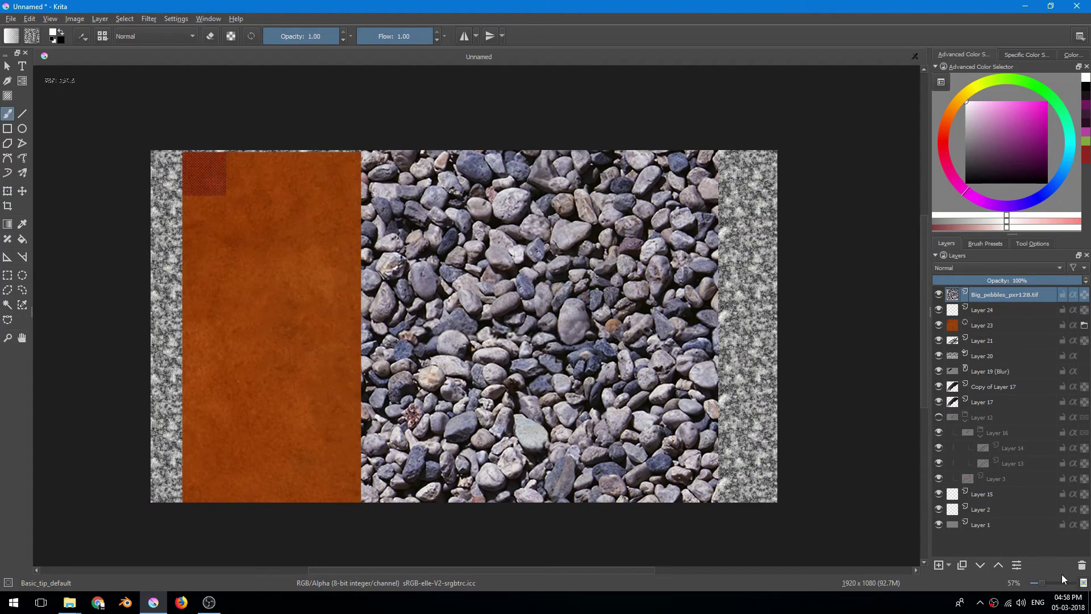
Step: Delete the pebbles layer, Layer 24 and Layer 23, leaving Layer 27 over Layer 1
click(1083, 567)
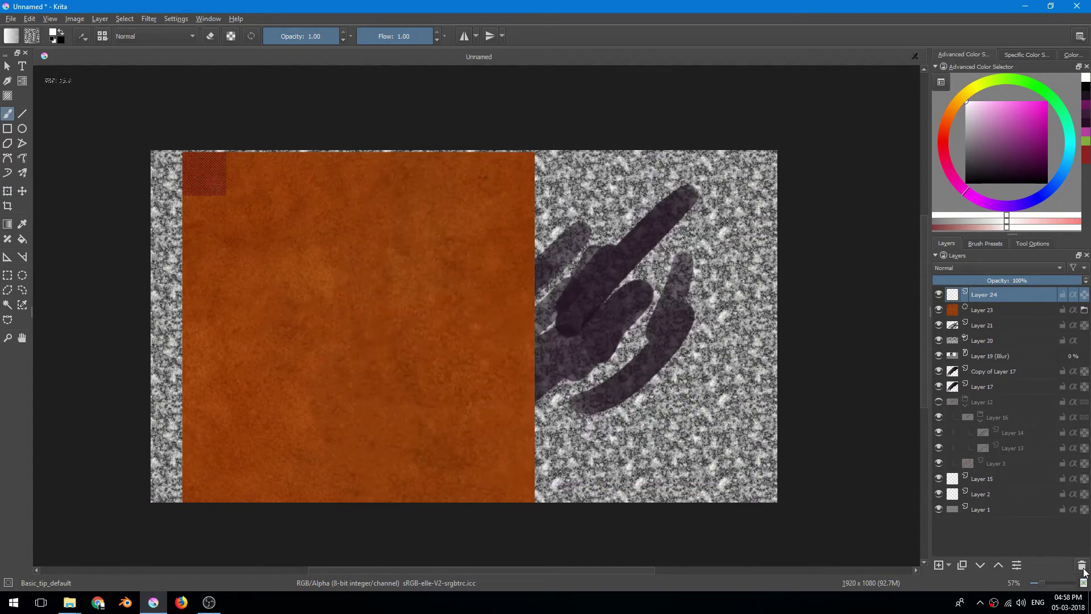
click(1083, 567)
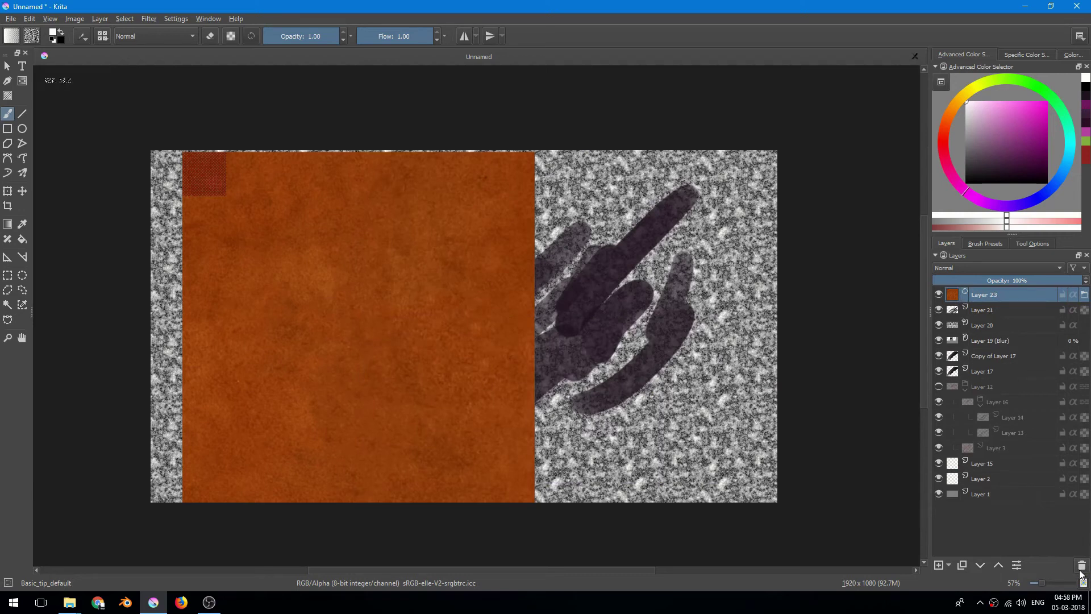
click(1081, 567)
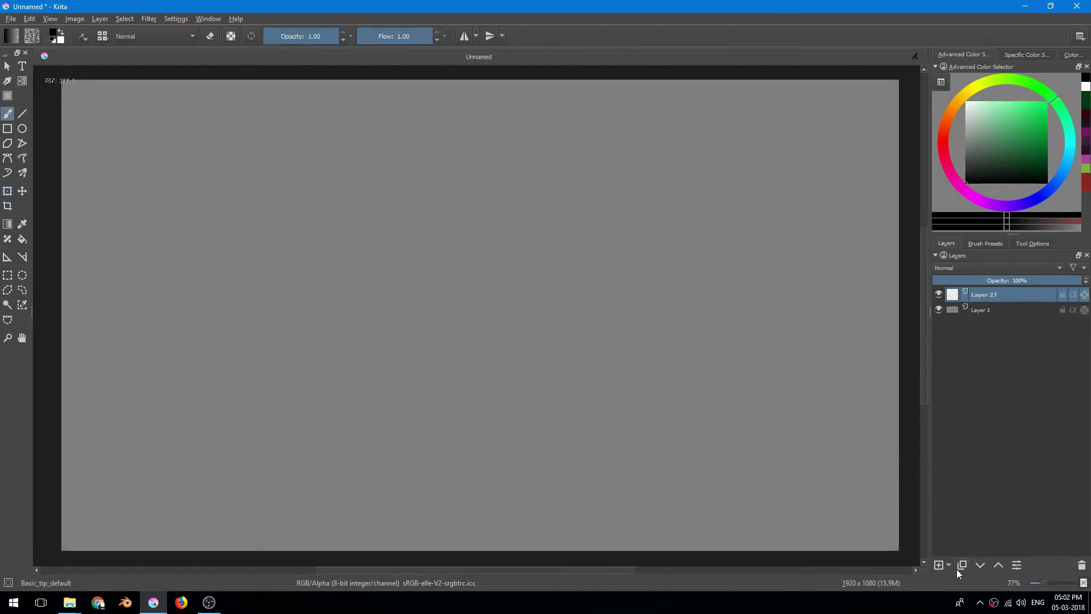
click(949, 566)
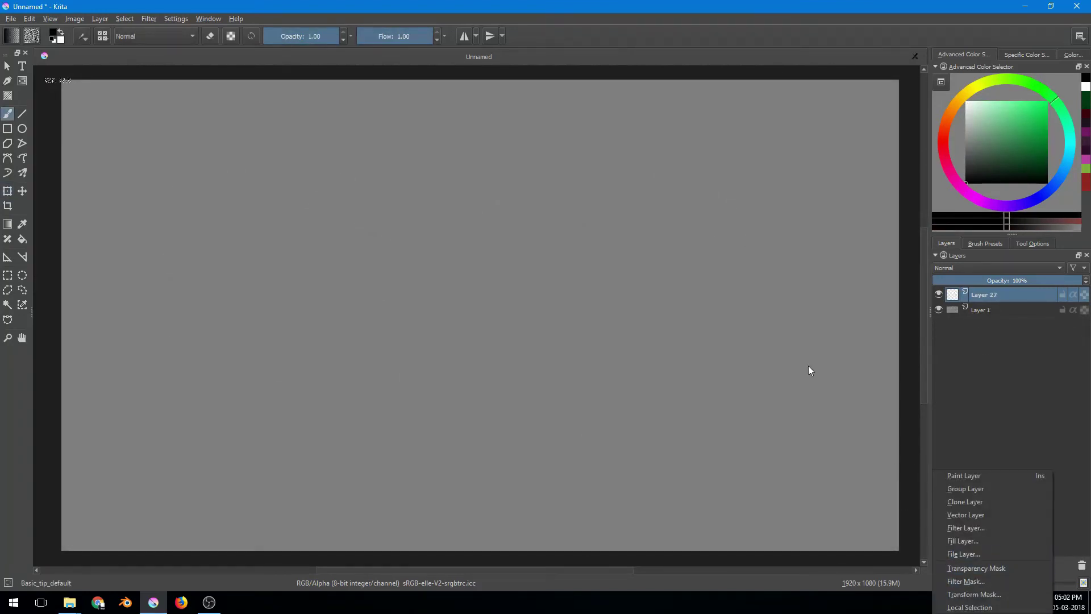
Step: Paint dark green diagonal strokes on Layer 27, then erase their upper tips
click(719, 320)
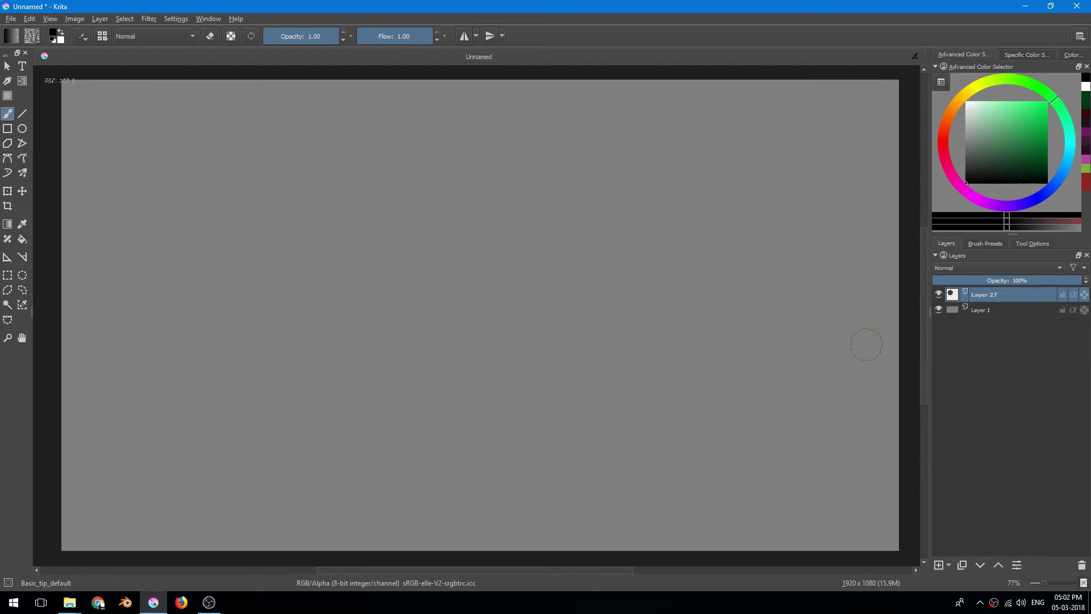
drag(1004, 181, 1052, 168)
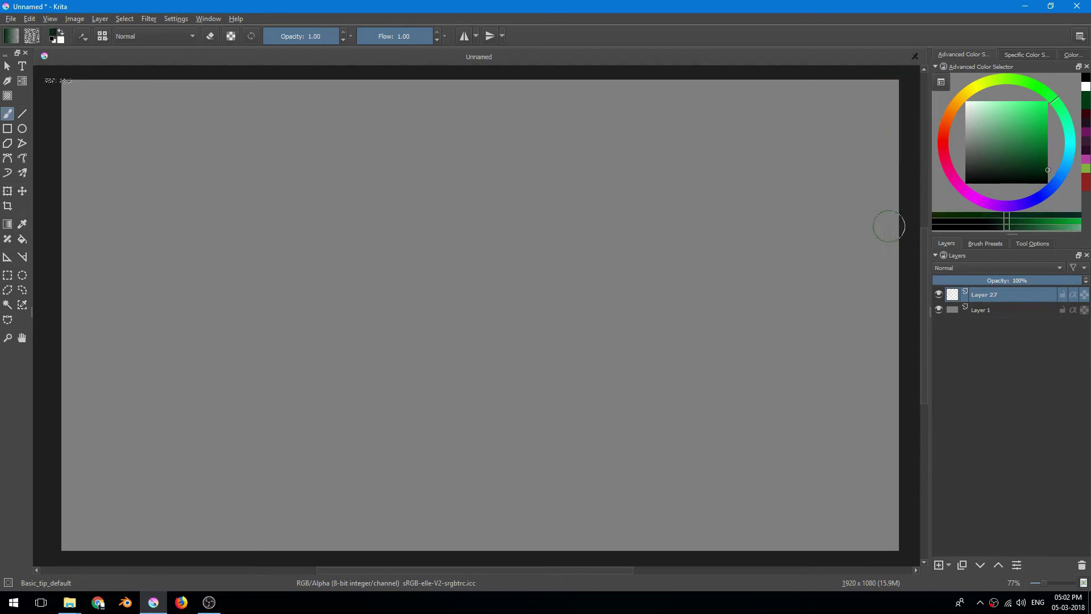
mouse_move(653, 487)
mouse_down()
mouse_move(652, 451)
mouse_move(616, 432)
mouse_move(616, 275)
mouse_move(557, 301)
mouse_move(423, 449)
mouse_move(355, 431)
mouse_move(341, 348)
mouse_move(398, 295)
mouse_up()
scroll(511, 348, down, 2)
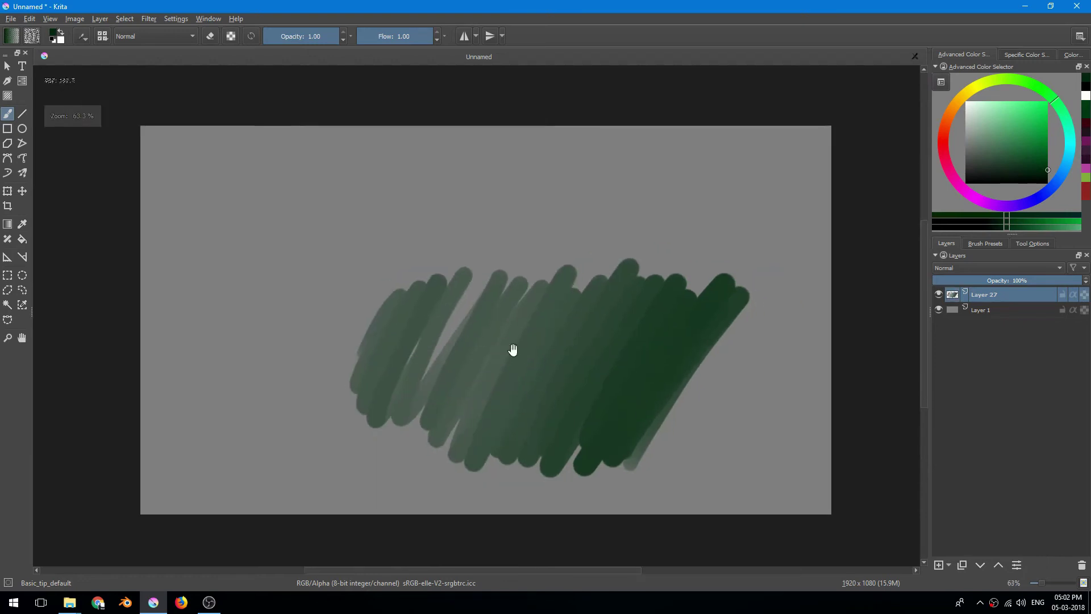
scroll(682, 420, up, 2)
drag(682, 420, 725, 424)
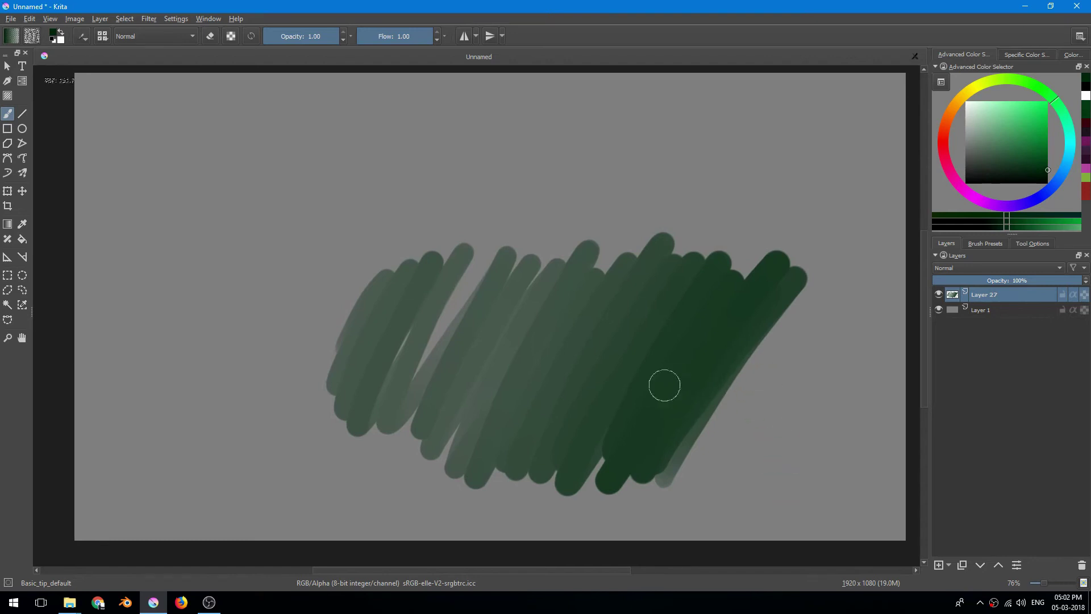
scroll(643, 379, up, 3)
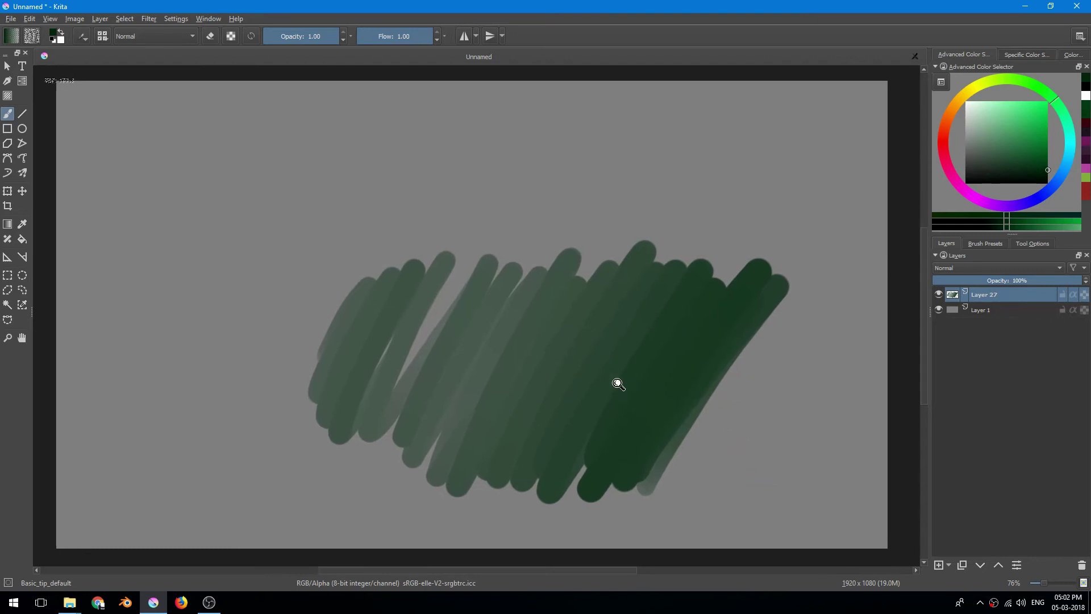
scroll(633, 381, up, 2)
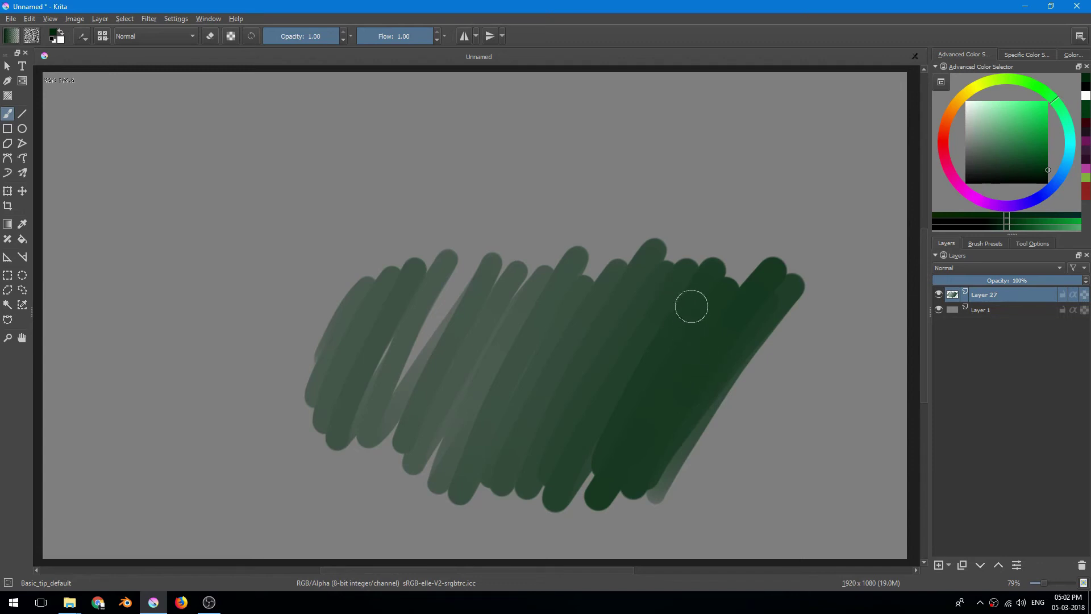
key(e)
mouse_move(466, 256)
mouse_down()
mouse_move(693, 266)
mouse_move(629, 282)
mouse_move(545, 247)
mouse_move(752, 237)
mouse_move(768, 315)
mouse_move(789, 301)
mouse_move(785, 244)
mouse_move(764, 327)
mouse_move(783, 281)
mouse_move(666, 285)
mouse_move(744, 365)
mouse_up()
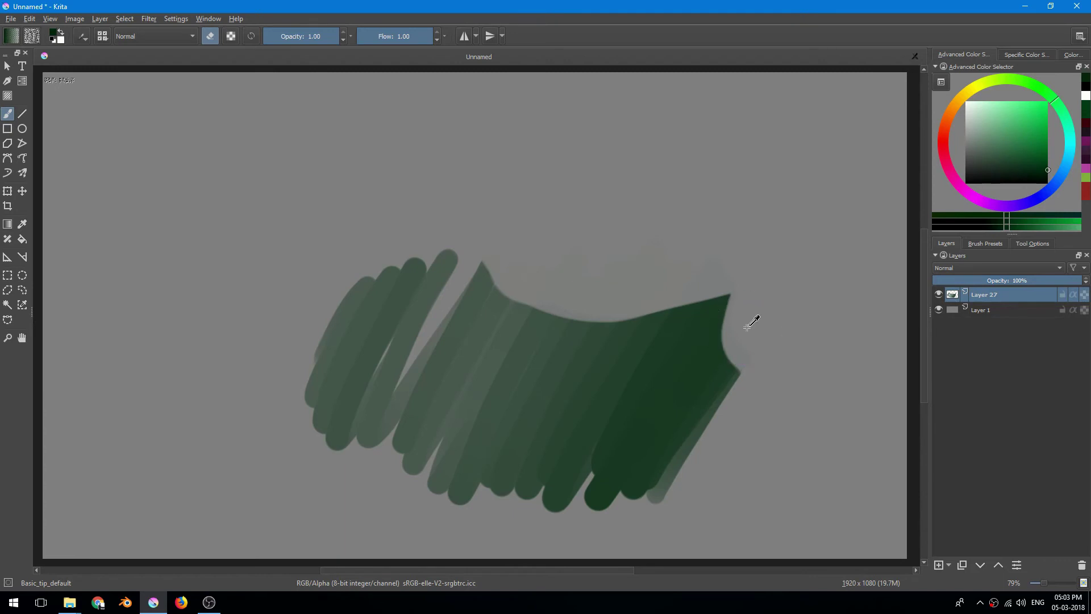
Step: Undo the eraser strokes on Layer 27 to make the green band whole, then zoom in
key(ctrl+z)
scroll(710, 315, up, 1)
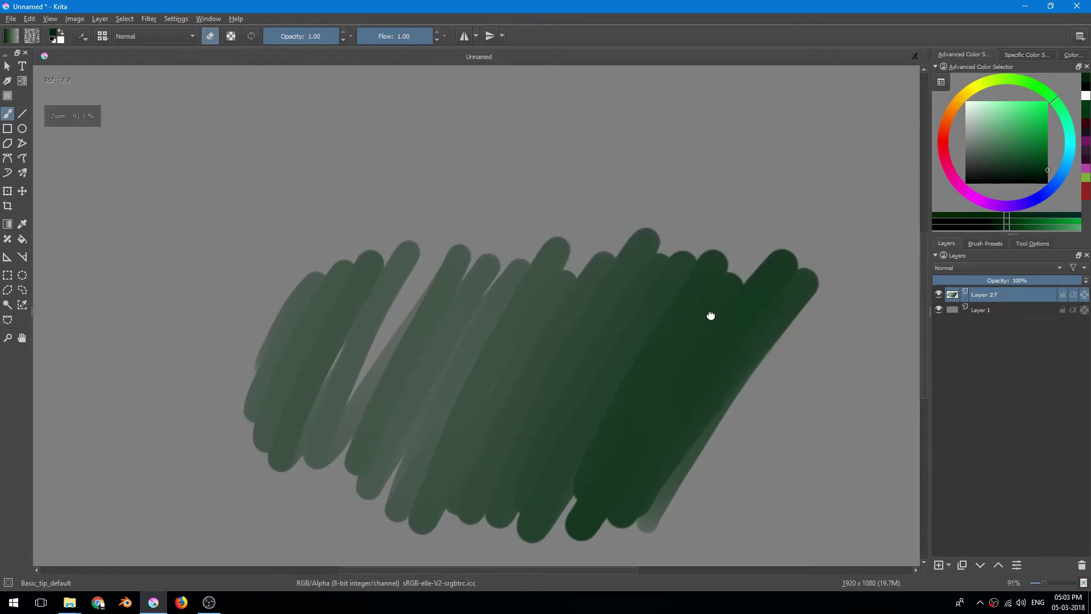
scroll(711, 315, down, 2)
scroll(706, 306, up, 1)
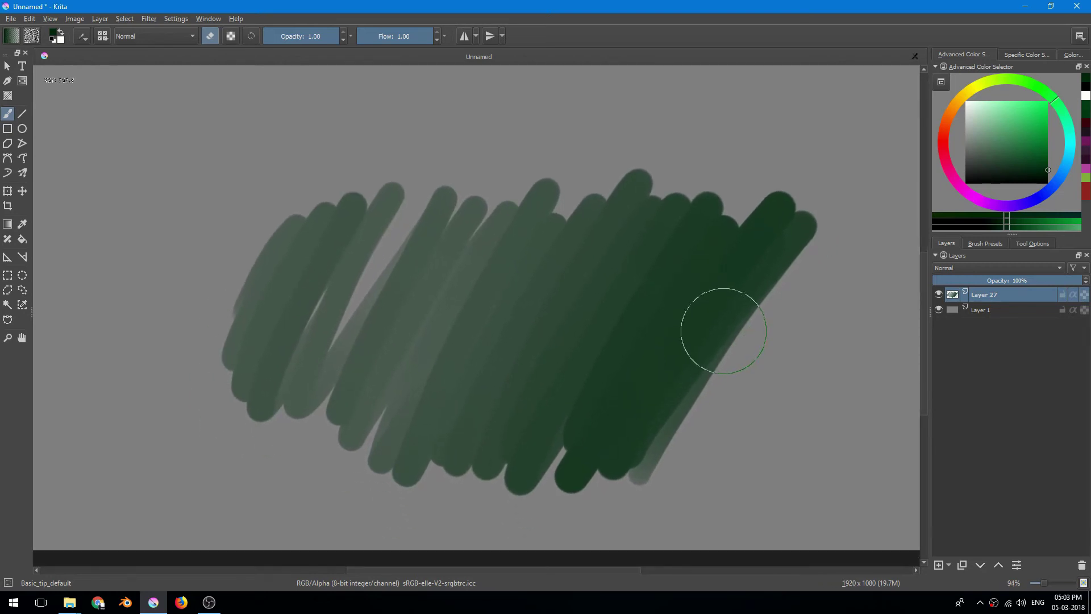
click(950, 568)
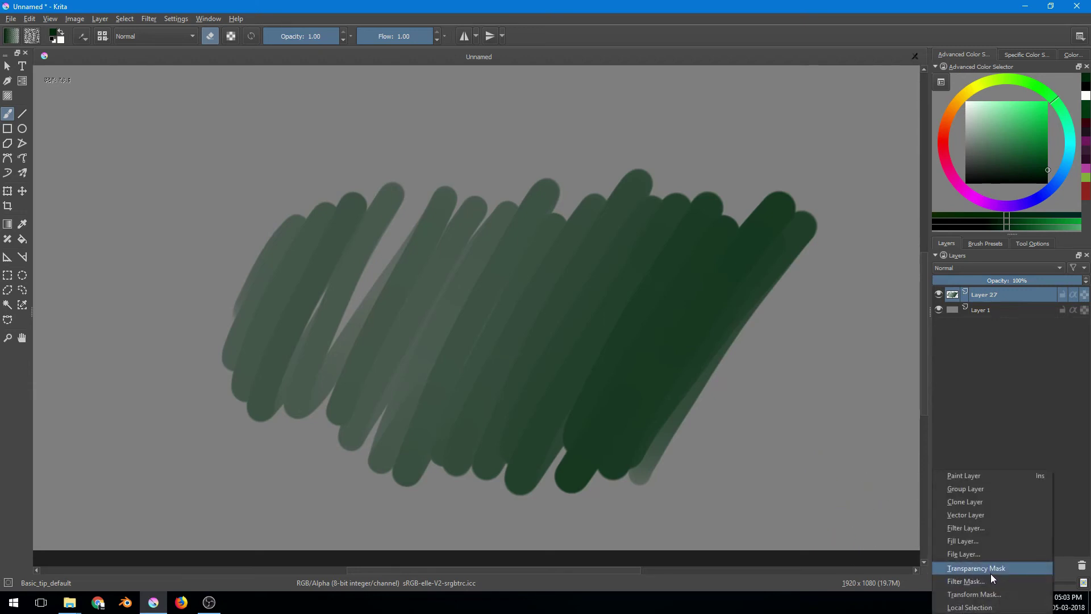
click(958, 568)
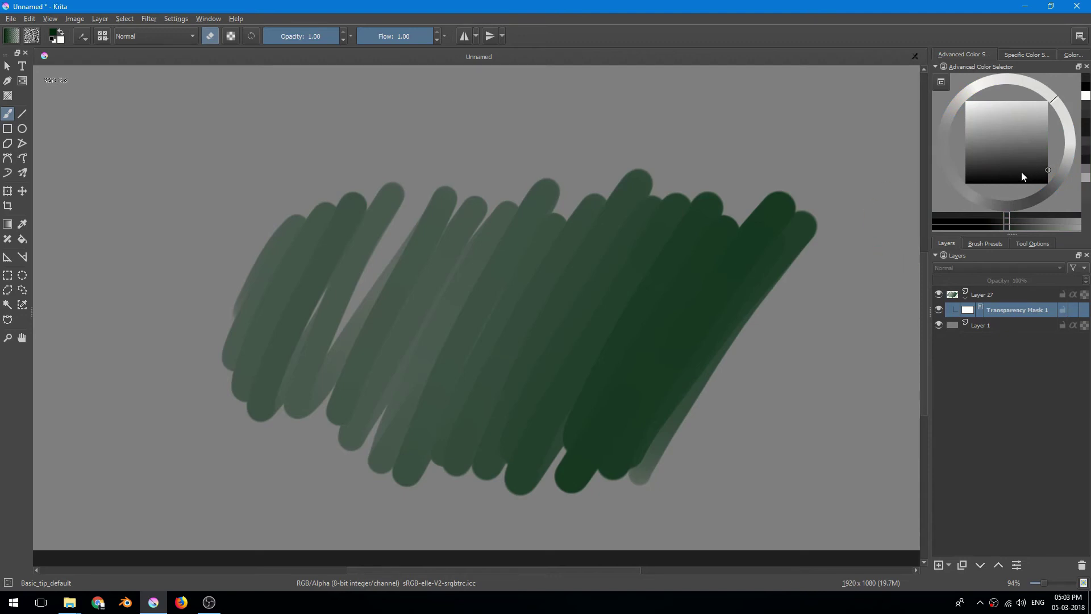
mouse_move(682, 222)
mouse_down()
mouse_move(738, 294)
mouse_move(677, 293)
mouse_up()
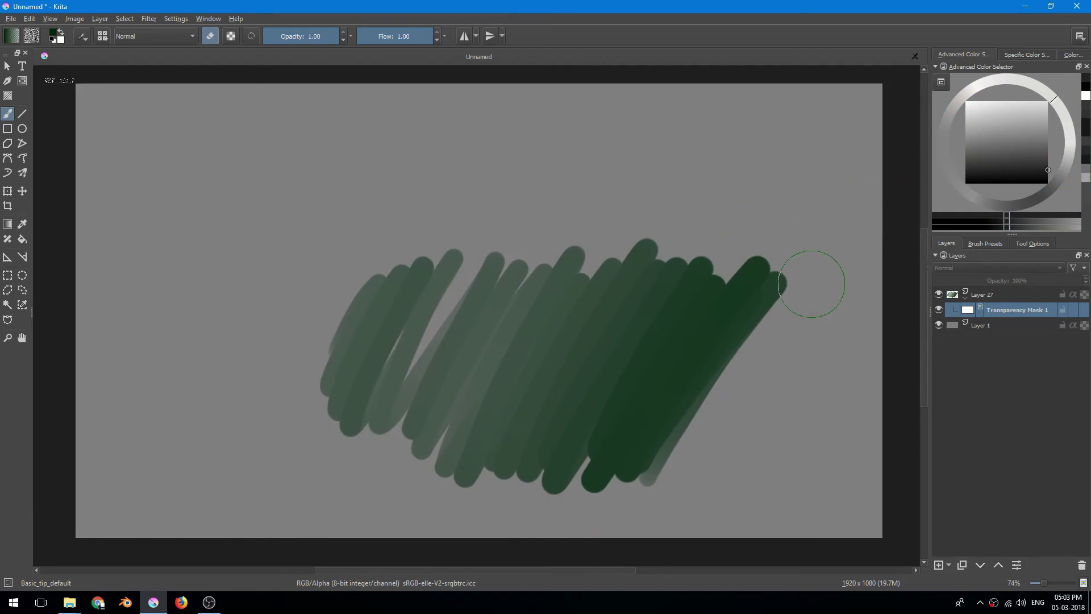
key(e)
key(d)
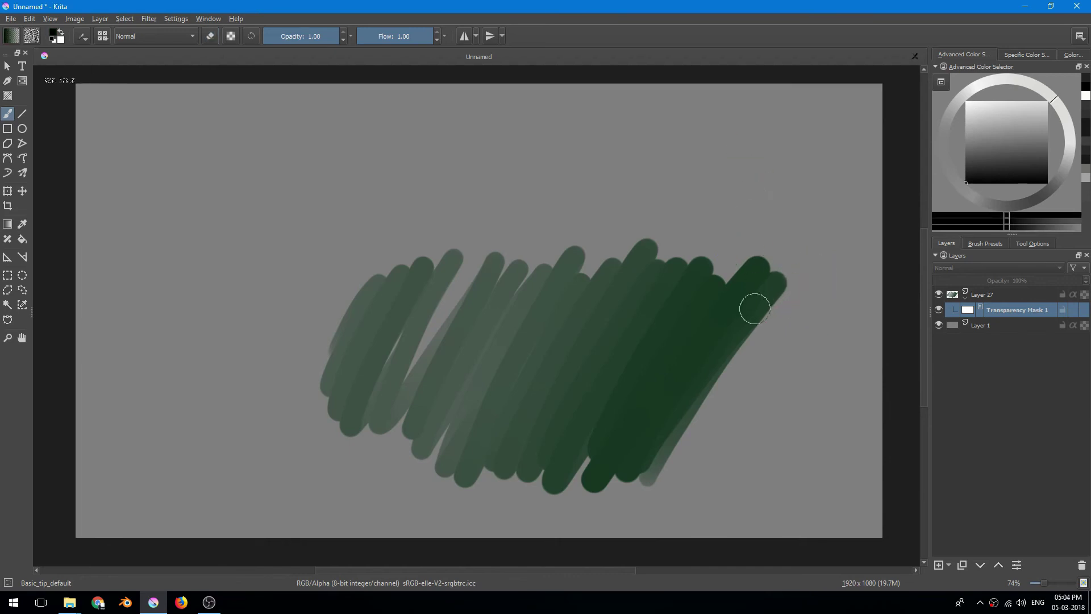
scroll(716, 285, up, 3)
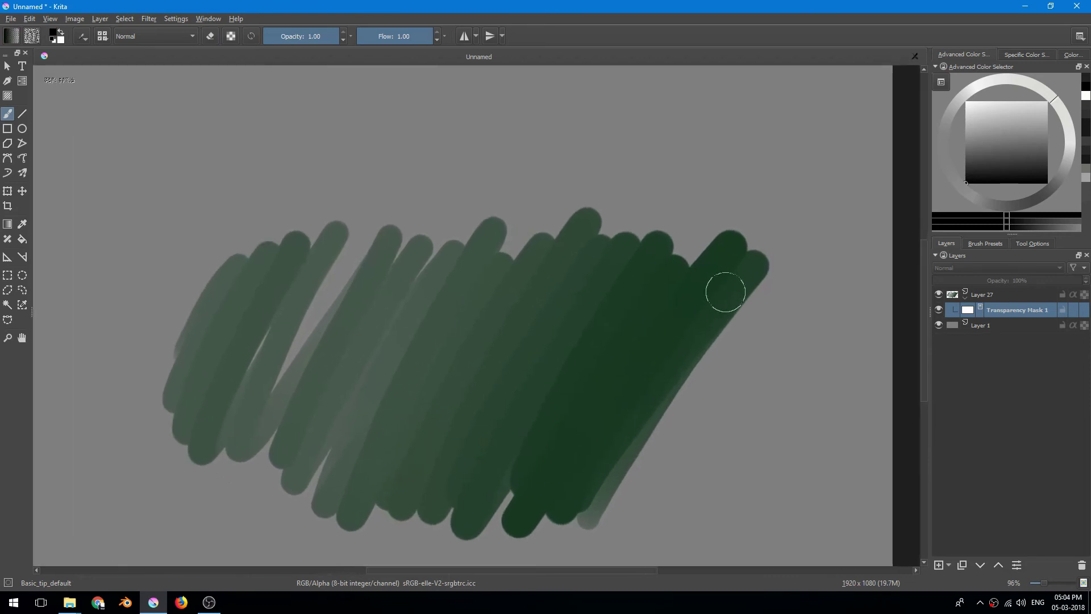
Step: Paint black on Transparency Mask 1 to hide the strokes' right tip, then switch to white
mouse_move(732, 347)
mouse_down()
mouse_move(756, 216)
mouse_move(745, 350)
mouse_move(742, 271)
mouse_move(739, 328)
mouse_move(737, 298)
mouse_up()
drag(752, 250, 759, 314)
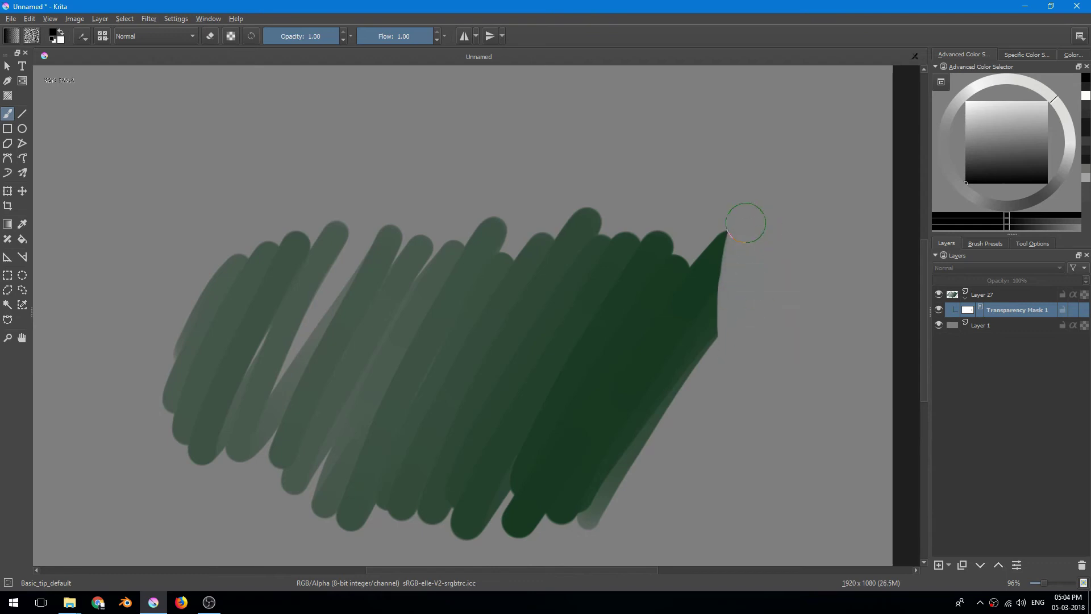
mouse_move(745, 222)
mouse_down()
mouse_move(726, 292)
mouse_move(757, 195)
mouse_move(725, 353)
mouse_move(748, 220)
mouse_move(712, 317)
mouse_move(718, 310)
mouse_move(725, 372)
mouse_move(724, 314)
mouse_up()
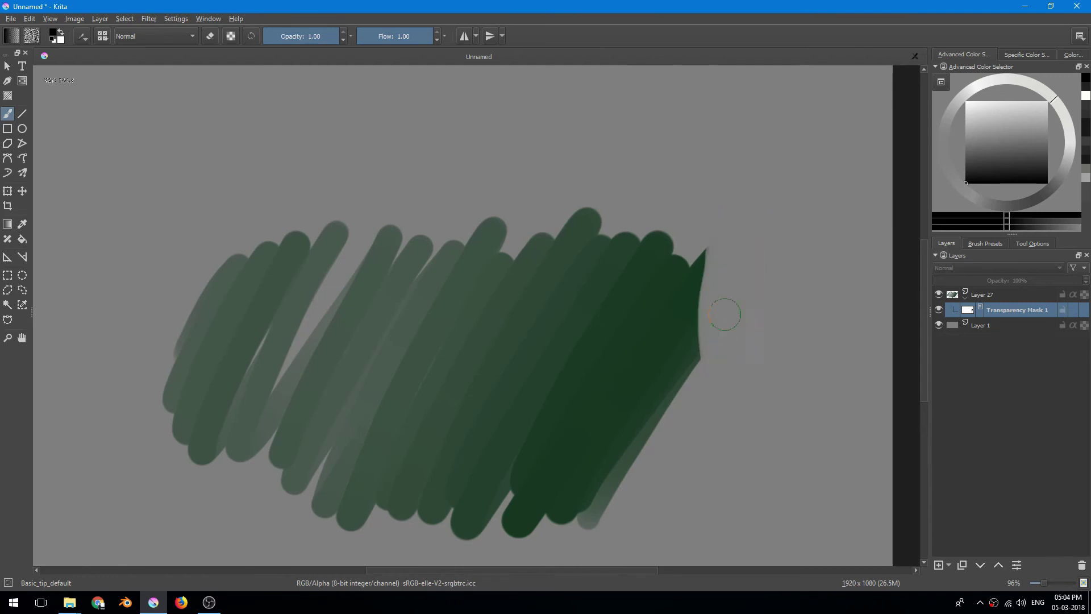
click(61, 41)
Step: Paint white on the transparency mask to restore the top, lower part and gap of the tip
drag(584, 241, 694, 326)
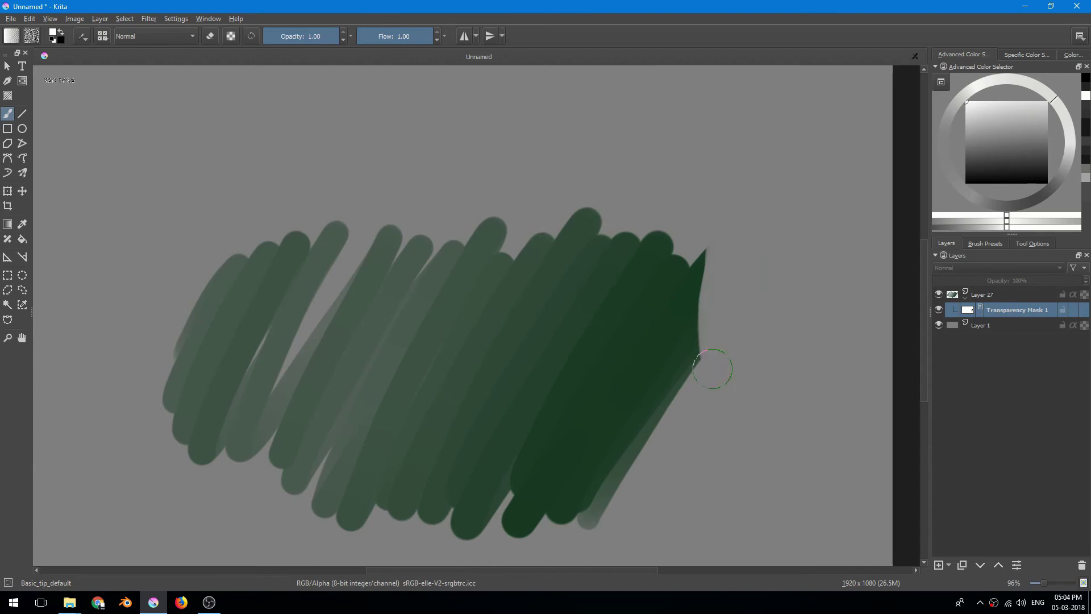
mouse_move(708, 365)
mouse_down()
mouse_move(744, 308)
mouse_move(698, 341)
mouse_move(748, 286)
mouse_move(694, 358)
mouse_up()
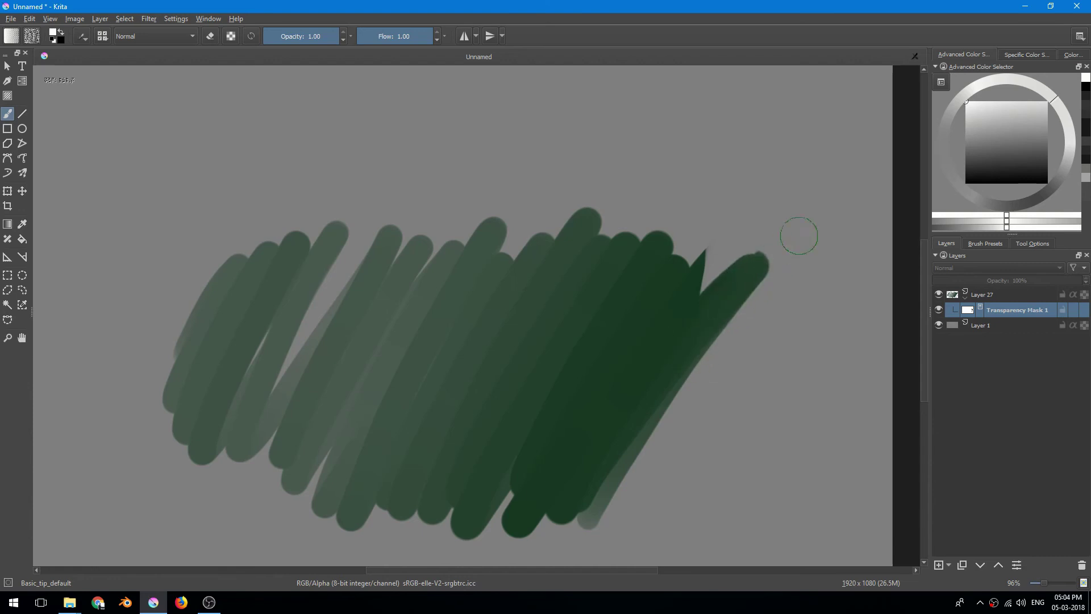
mouse_move(721, 297)
mouse_down()
mouse_move(746, 264)
mouse_move(732, 258)
mouse_move(696, 292)
mouse_move(741, 233)
mouse_move(729, 257)
mouse_move(590, 326)
mouse_move(615, 358)
mouse_move(640, 244)
mouse_move(626, 205)
mouse_move(574, 301)
mouse_up()
Step: Zoom around the canvas to inspect the restored strokes and reset the canvas rotation to level
scroll(711, 268, down, 2)
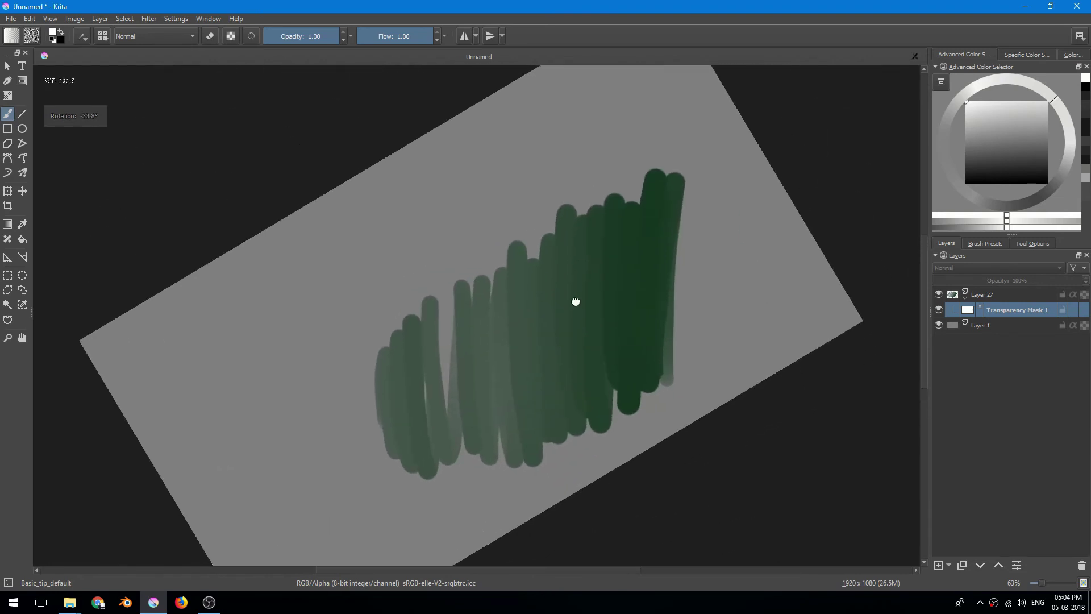
scroll(547, 307, up, 3)
scroll(561, 288, down, 1)
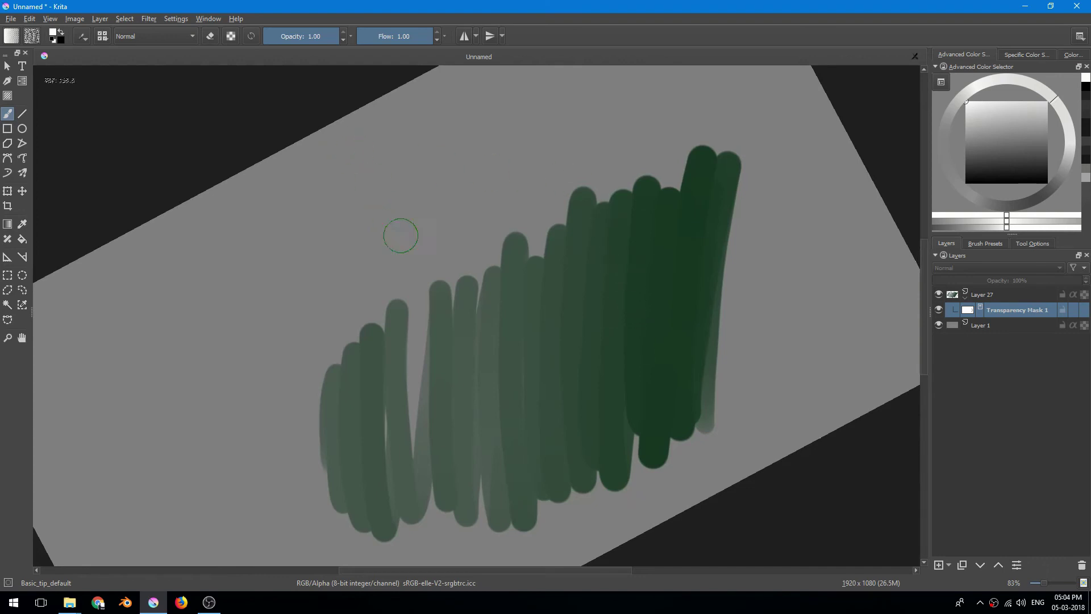
scroll(440, 284, down, 2)
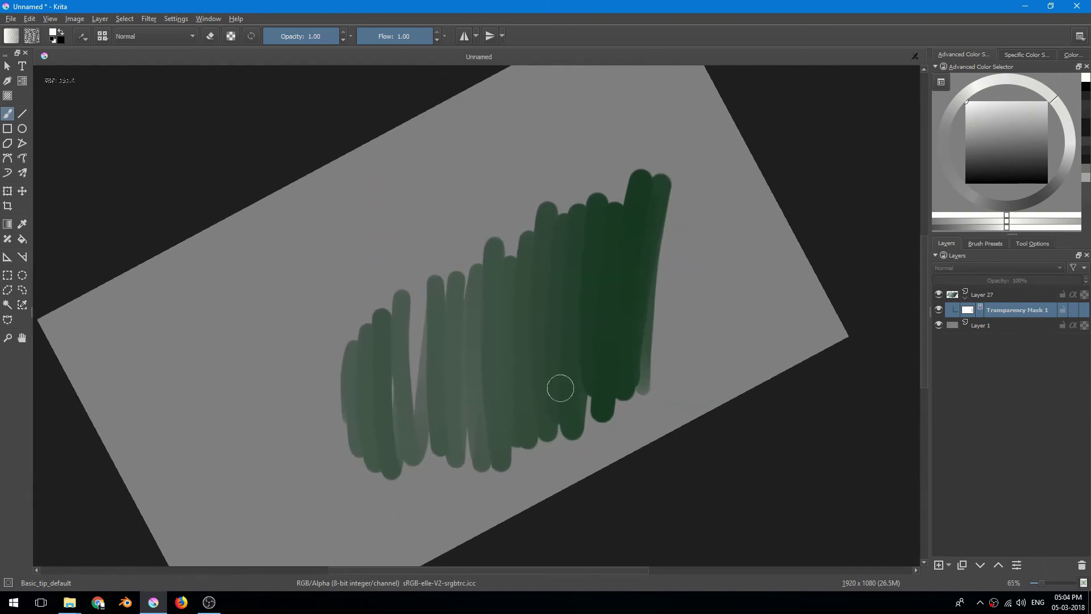
scroll(657, 285, up, 2)
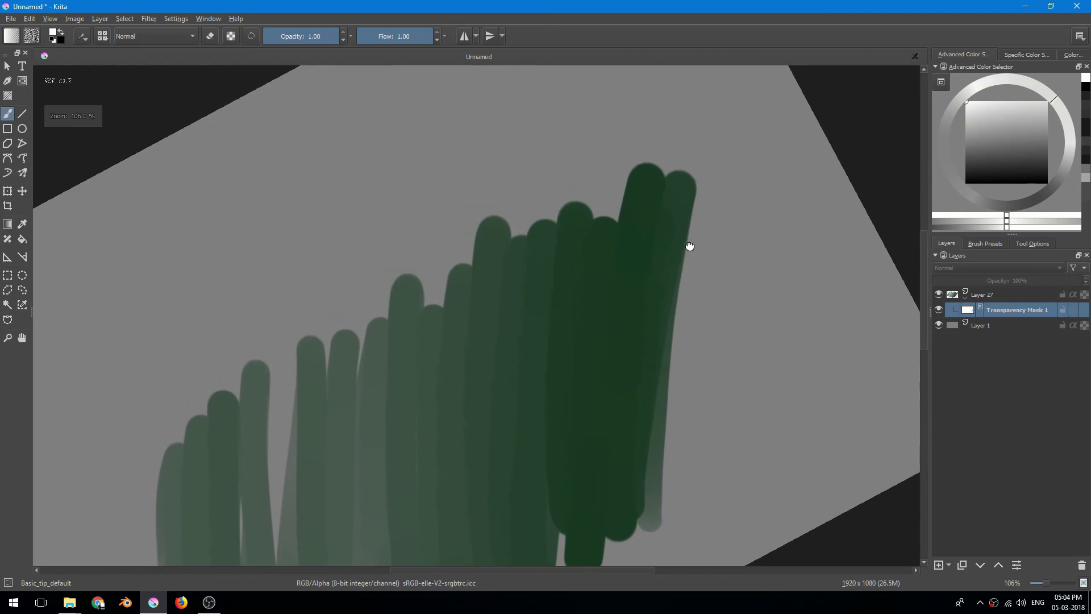
scroll(663, 260, down, 2)
scroll(681, 227, up, 1)
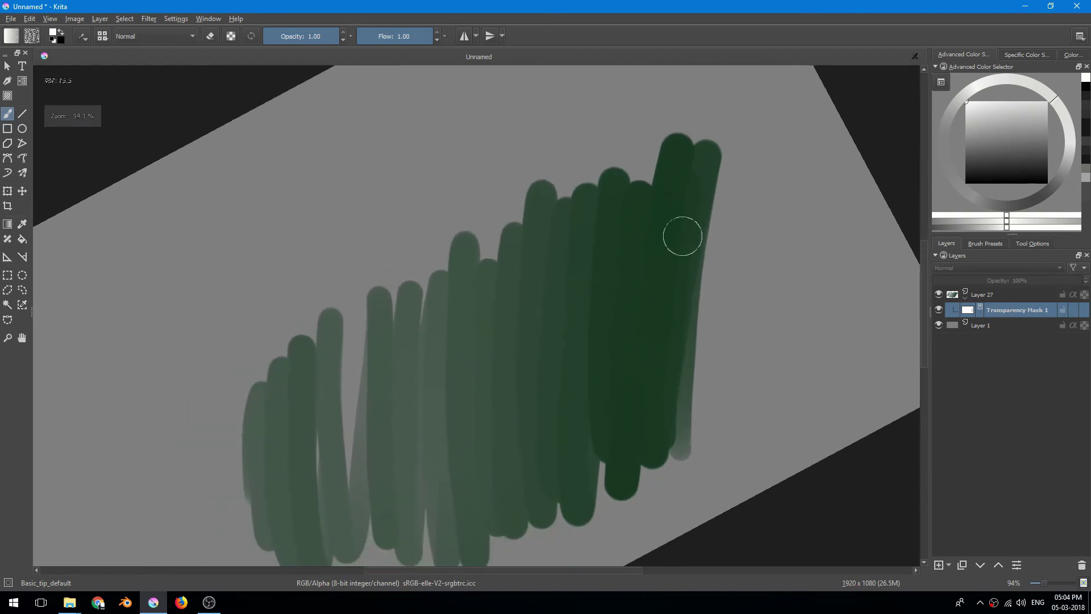
key(5)
scroll(669, 243, down, 1)
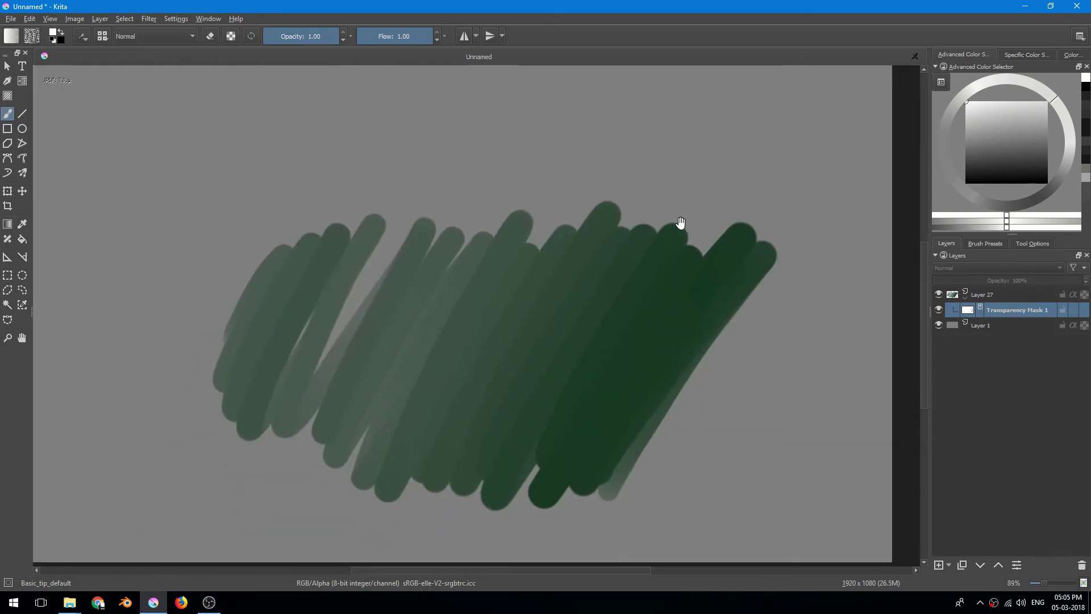
scroll(673, 227, down, 2)
scroll(691, 256, up, 1)
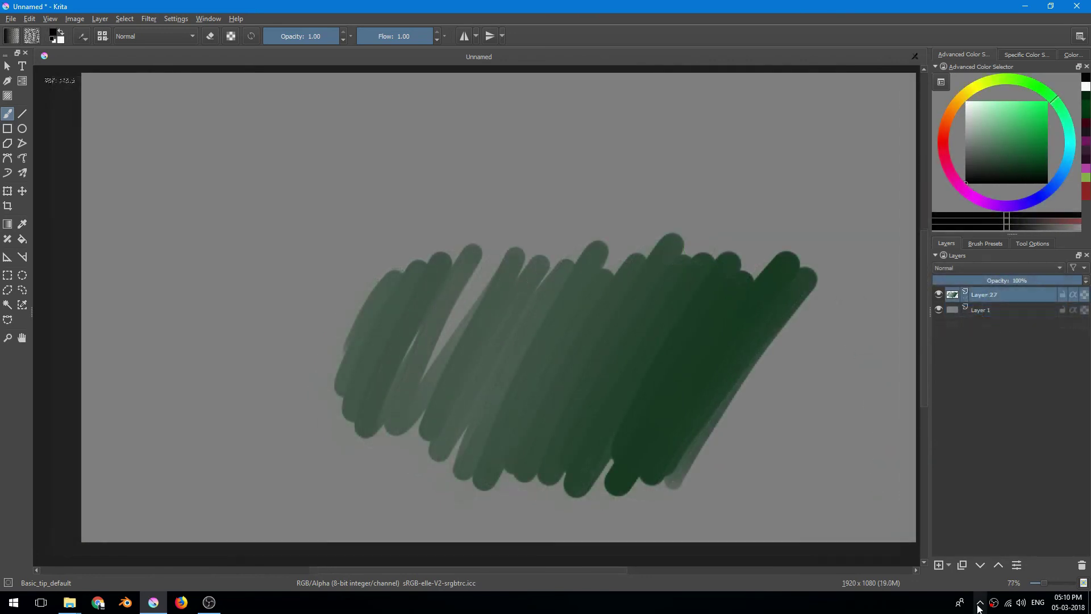
Step: Add a Blur filter mask to Layer 27 with Horizontal Radius 20 px and confirm
click(950, 566)
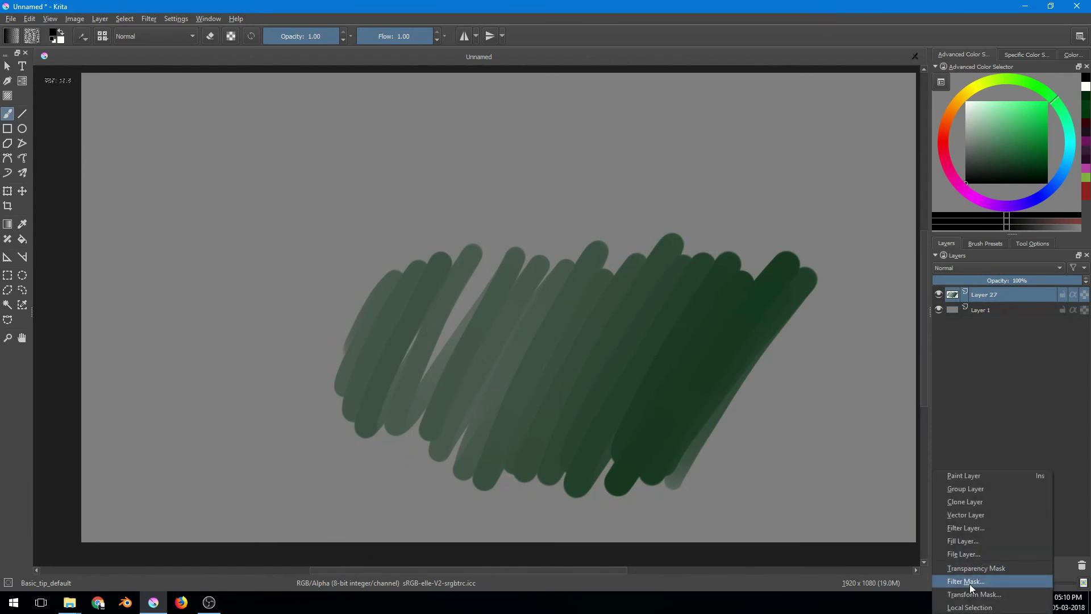
click(970, 584)
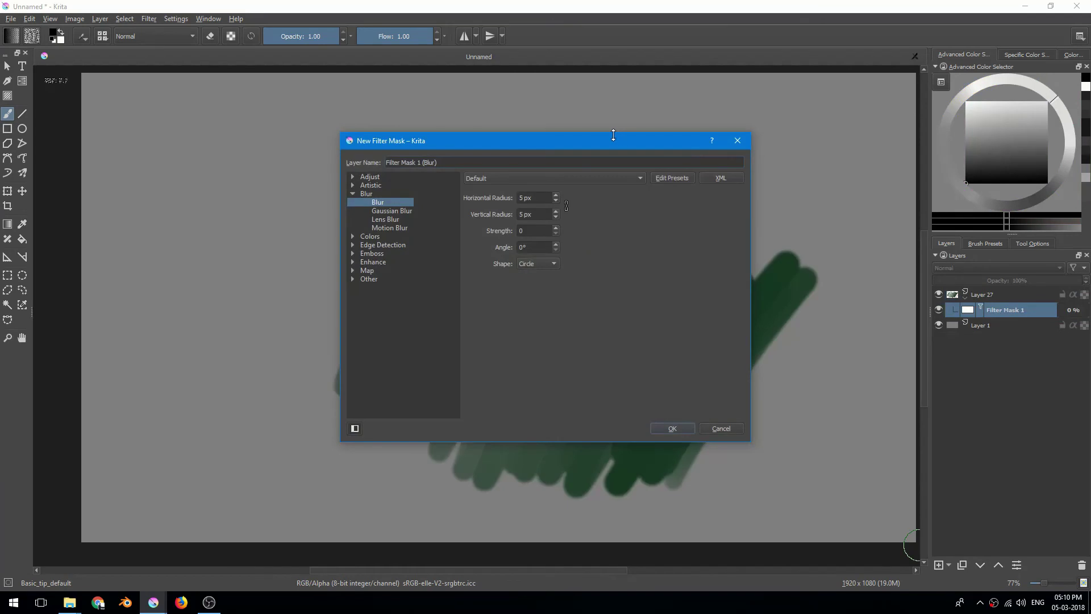
drag(611, 146, 854, 169)
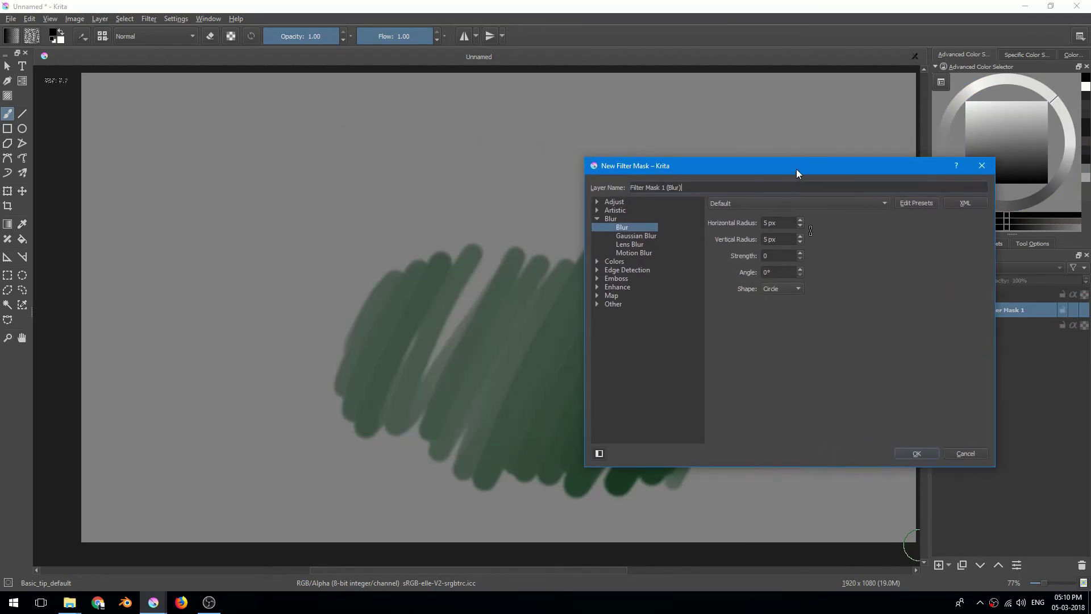
drag(796, 169, 688, 175)
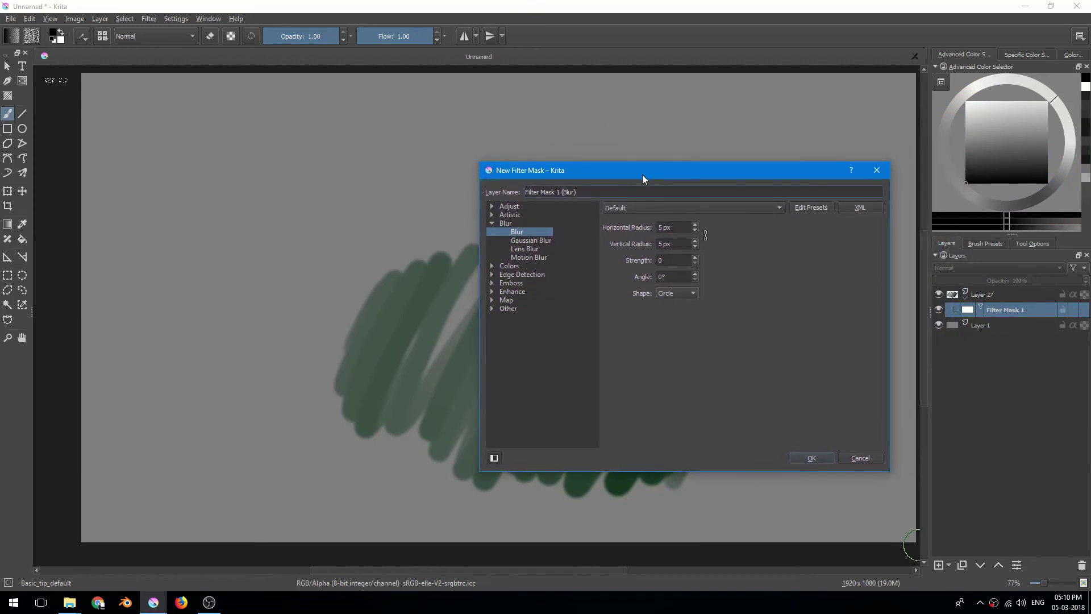
drag(696, 178, 782, 168)
click(756, 222)
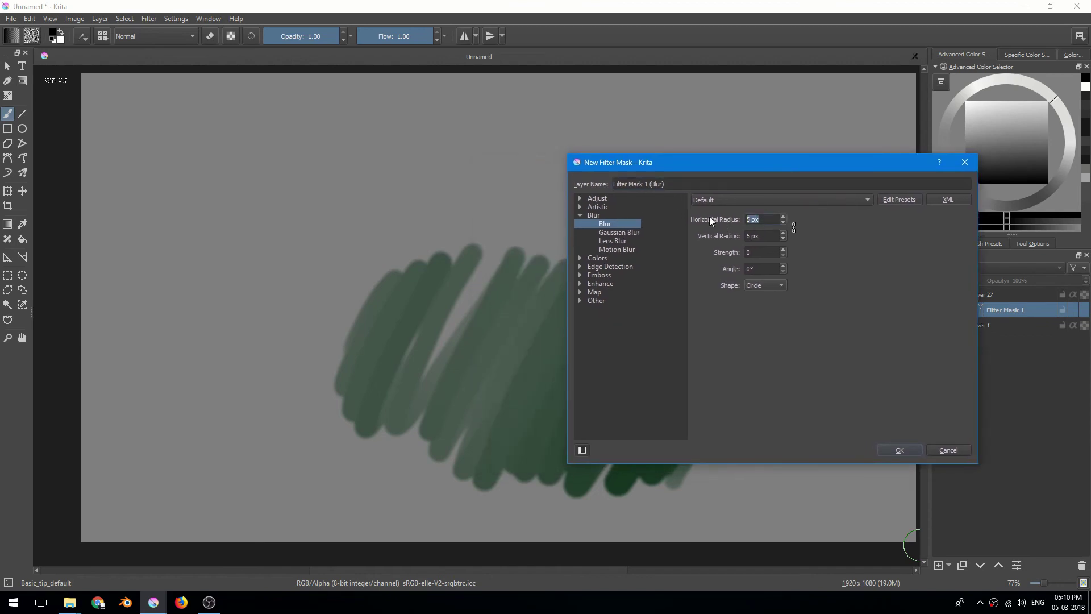
text(20)
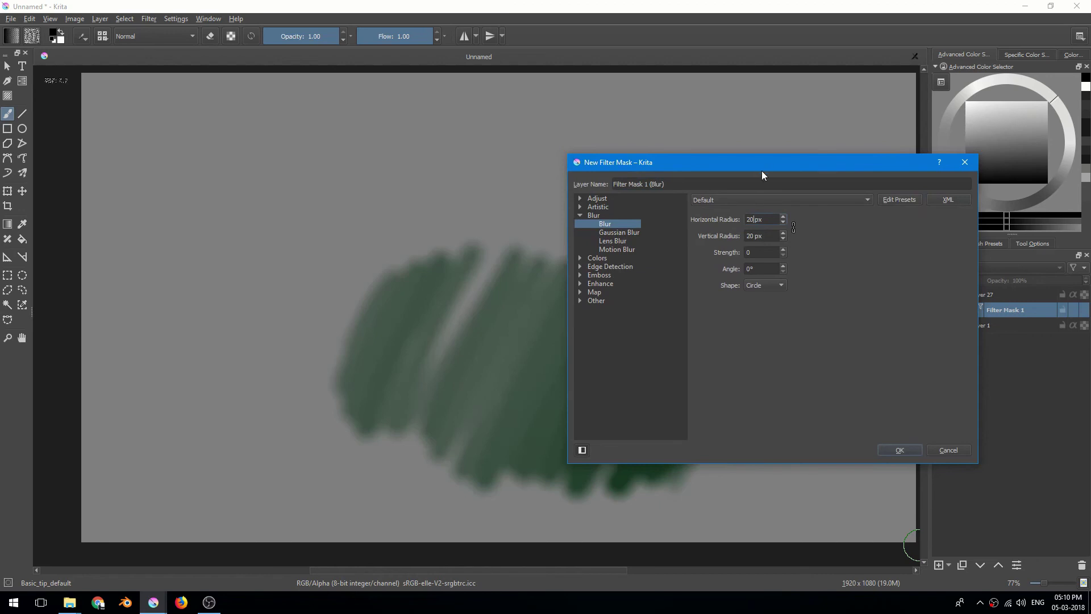
drag(761, 171, 467, 149)
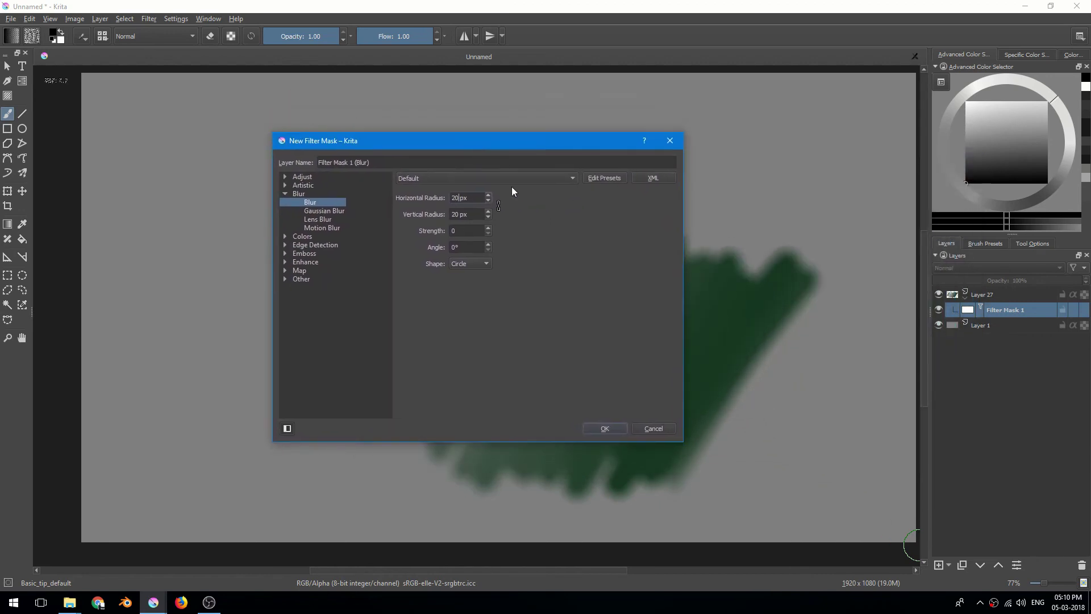
click(605, 429)
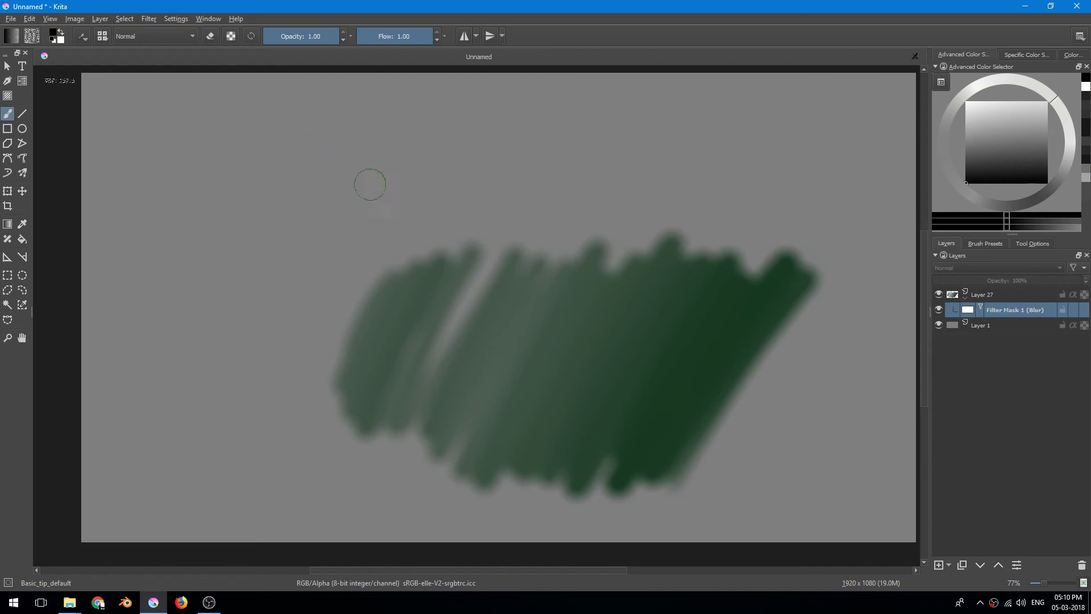
Step: Paint the Blur mask black along the stroke tops, with white and grey patches elsewhere
mouse_move(517, 255)
mouse_down()
mouse_move(524, 296)
mouse_move(550, 322)
mouse_move(561, 235)
mouse_move(596, 311)
mouse_move(597, 236)
mouse_move(641, 277)
mouse_move(633, 298)
mouse_move(664, 242)
mouse_move(681, 257)
mouse_move(712, 254)
mouse_move(706, 237)
mouse_move(691, 246)
mouse_move(749, 258)
mouse_up()
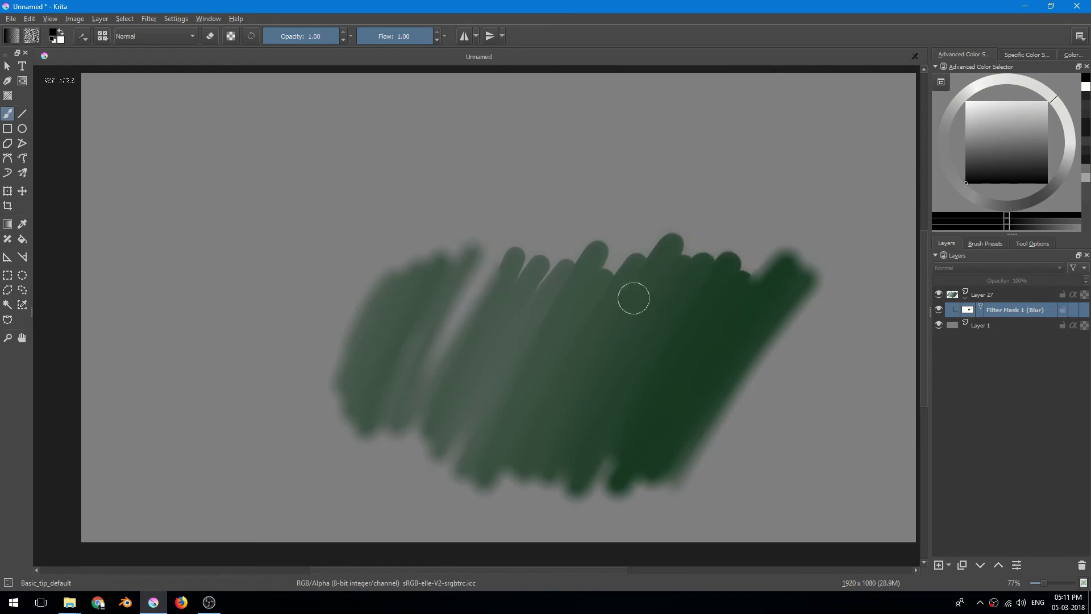
key(x)
mouse_move(541, 243)
mouse_down()
mouse_move(519, 231)
mouse_move(599, 323)
mouse_move(625, 251)
mouse_move(633, 263)
mouse_up()
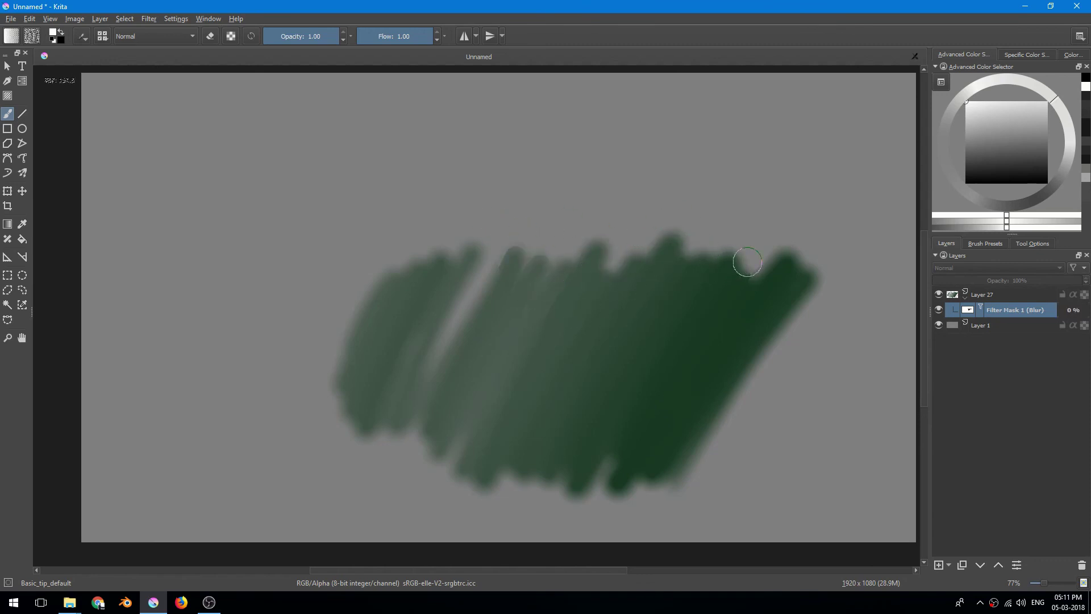
mouse_move(984, 151)
mouse_down()
mouse_move(965, 159)
mouse_move(939, 146)
mouse_up()
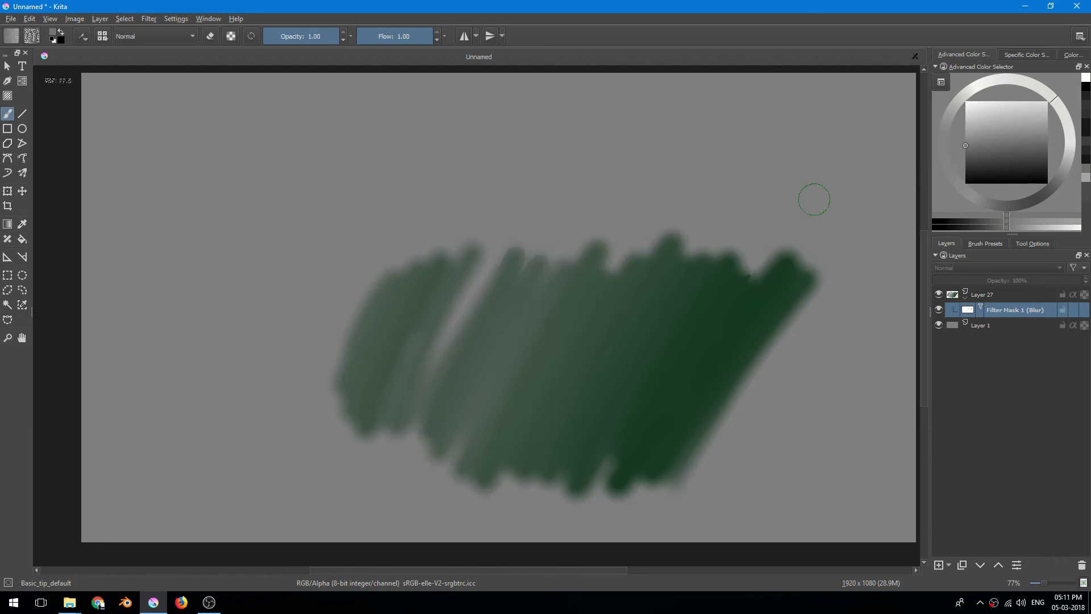
mouse_move(730, 259)
mouse_down()
mouse_move(763, 238)
mouse_move(750, 288)
mouse_move(766, 300)
mouse_move(818, 260)
mouse_move(792, 301)
mouse_up()
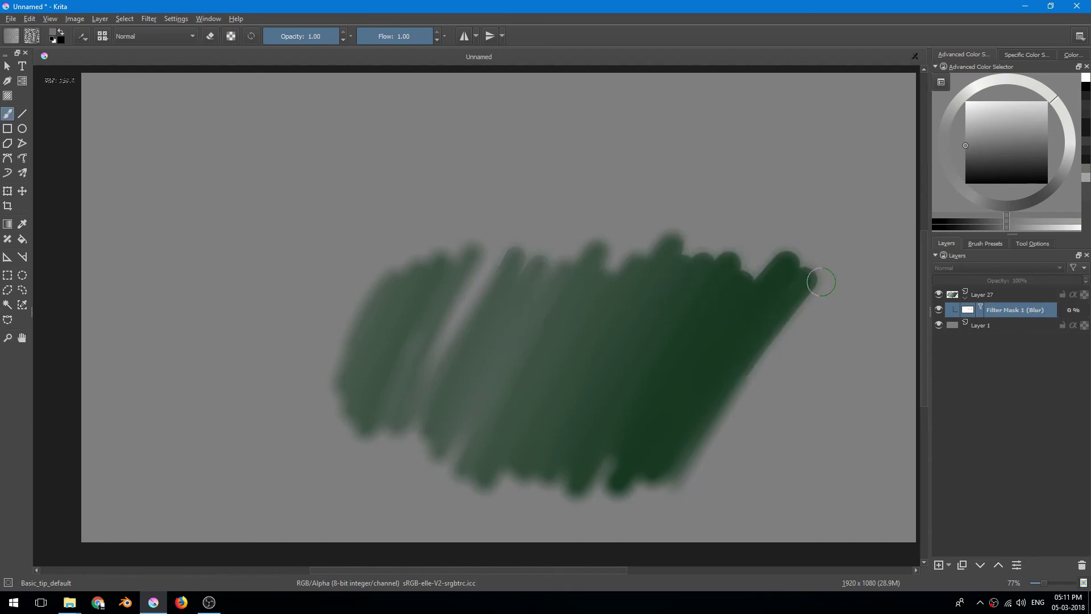
drag(988, 147, 930, 236)
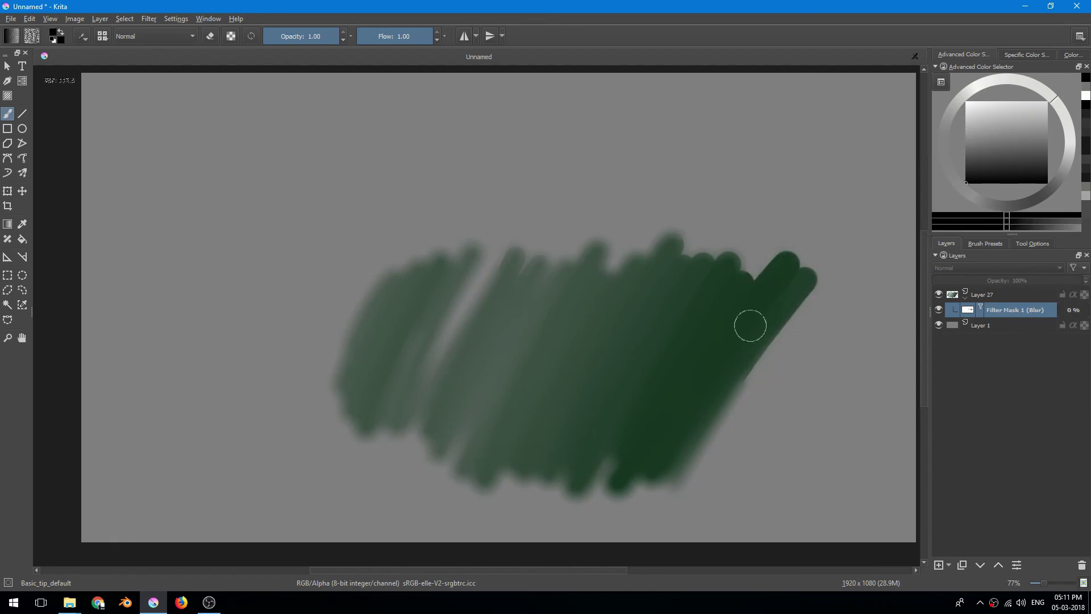
mouse_move(627, 244)
mouse_down()
mouse_move(636, 267)
mouse_move(540, 255)
mouse_move(440, 270)
mouse_move(362, 325)
mouse_up()
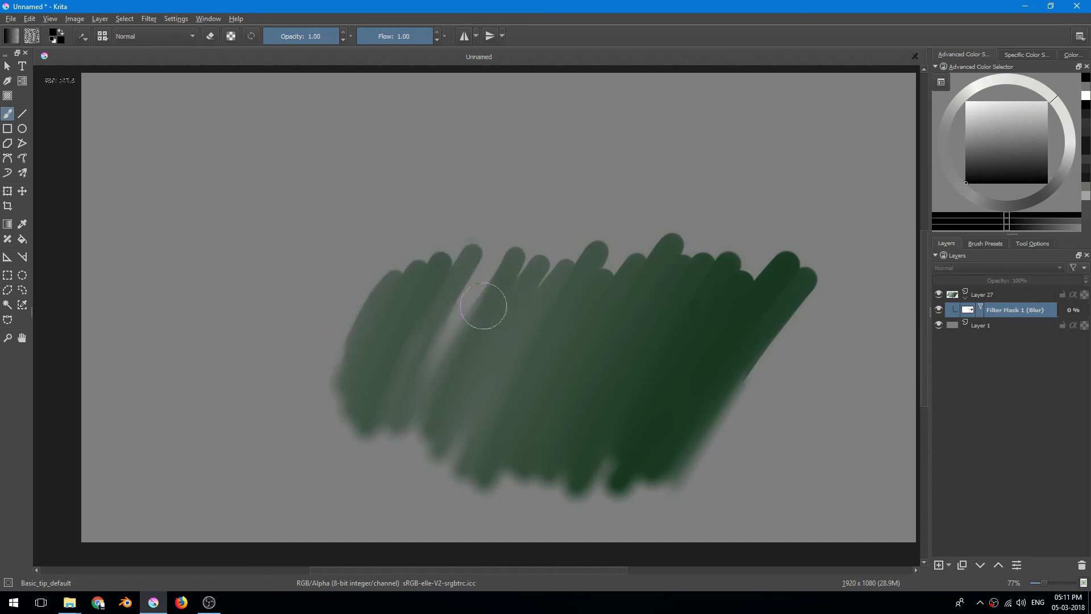
mouse_move(453, 312)
mouse_down()
mouse_move(483, 316)
mouse_move(481, 299)
mouse_up()
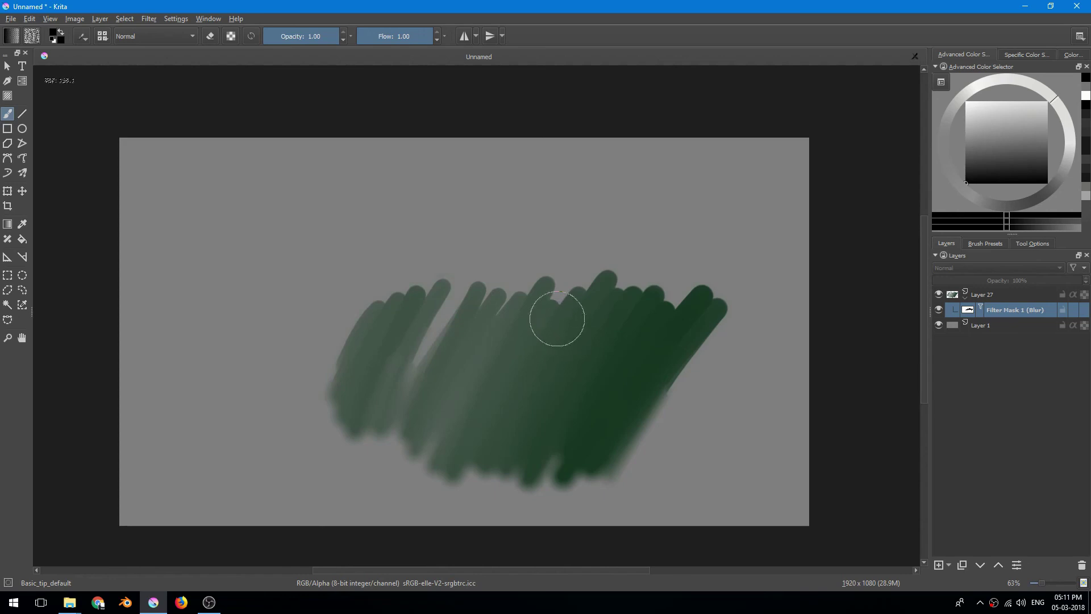
scroll(558, 318, up, 3)
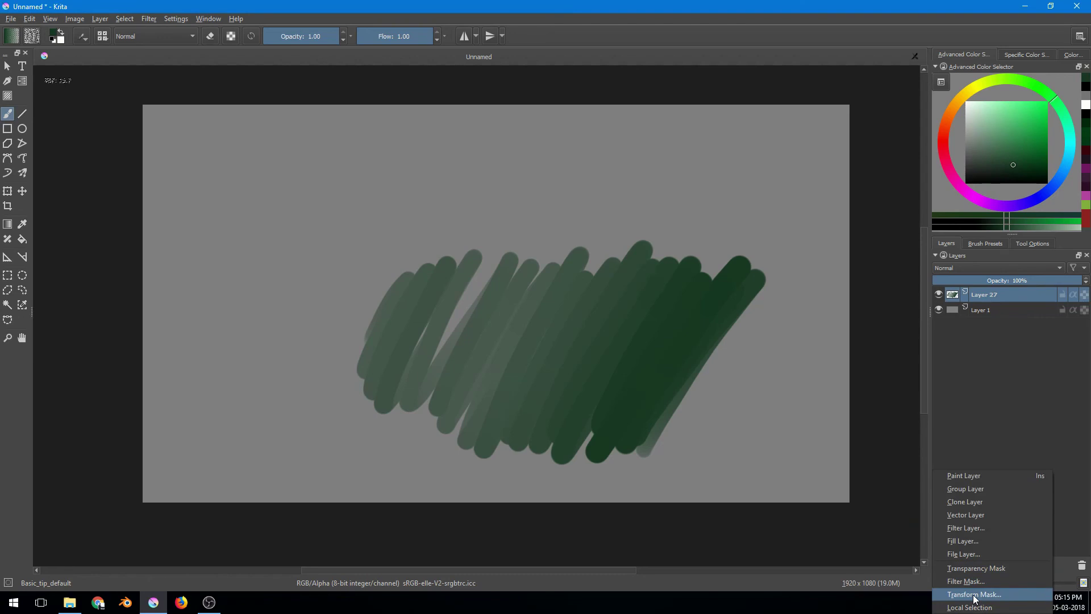
Step: Add a transform mask to Layer 27, shrink the strokes, and apply by selecting Layer 27
click(974, 598)
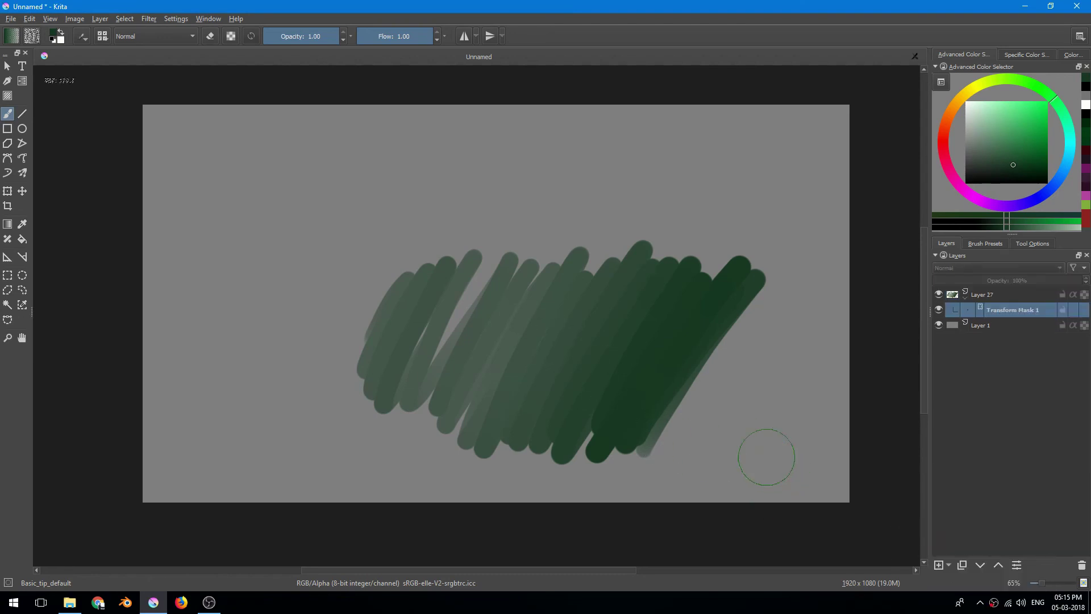
mouse_move(601, 338)
mouse_down()
mouse_move(616, 314)
mouse_move(604, 355)
mouse_move(616, 356)
mouse_up()
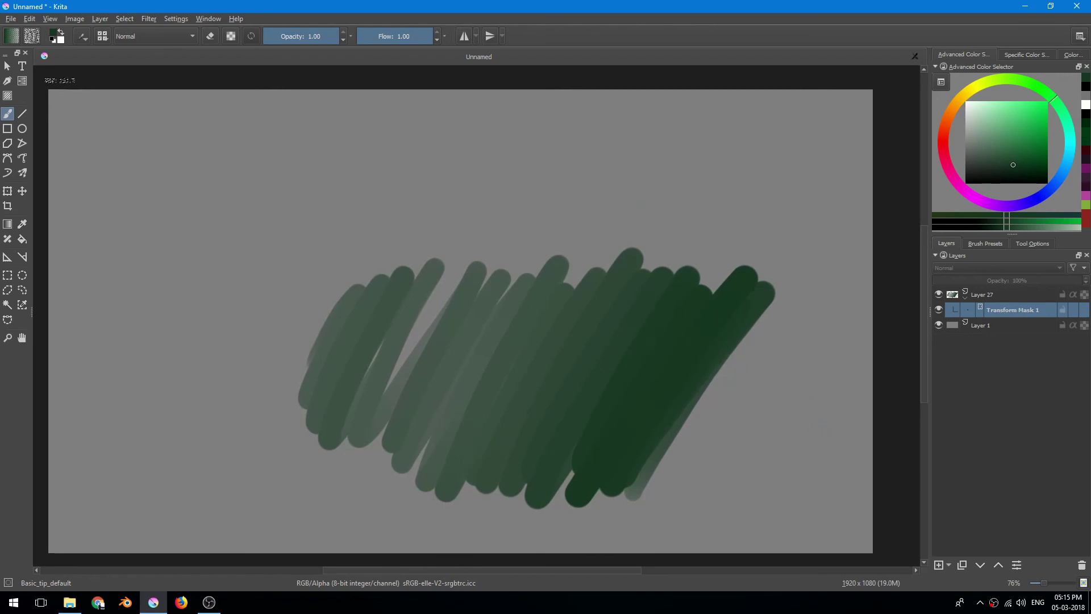
key(ctrl+t)
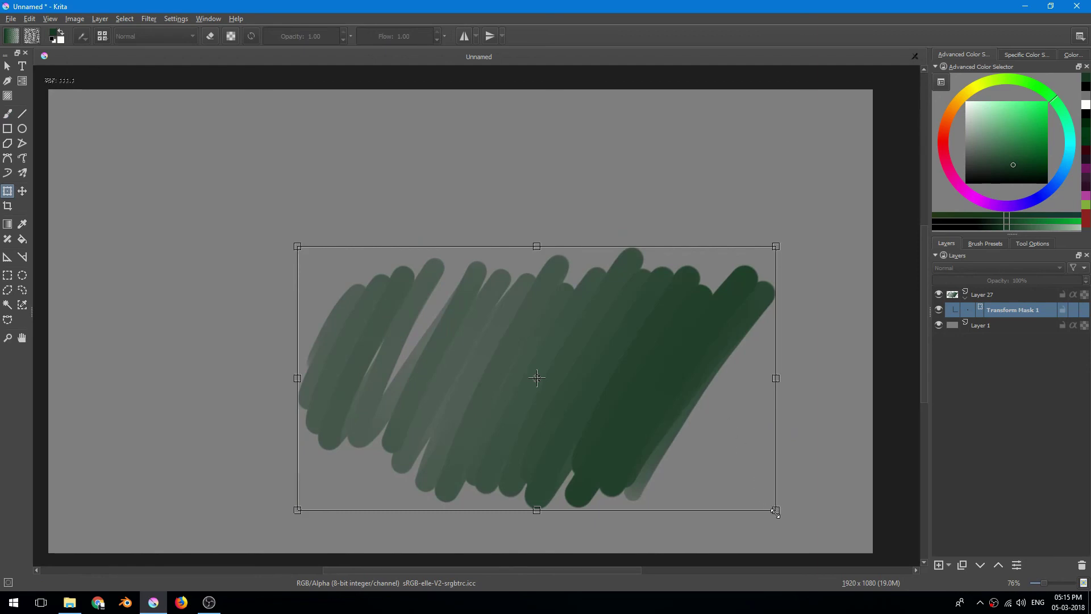
scroll(756, 488, down, 2)
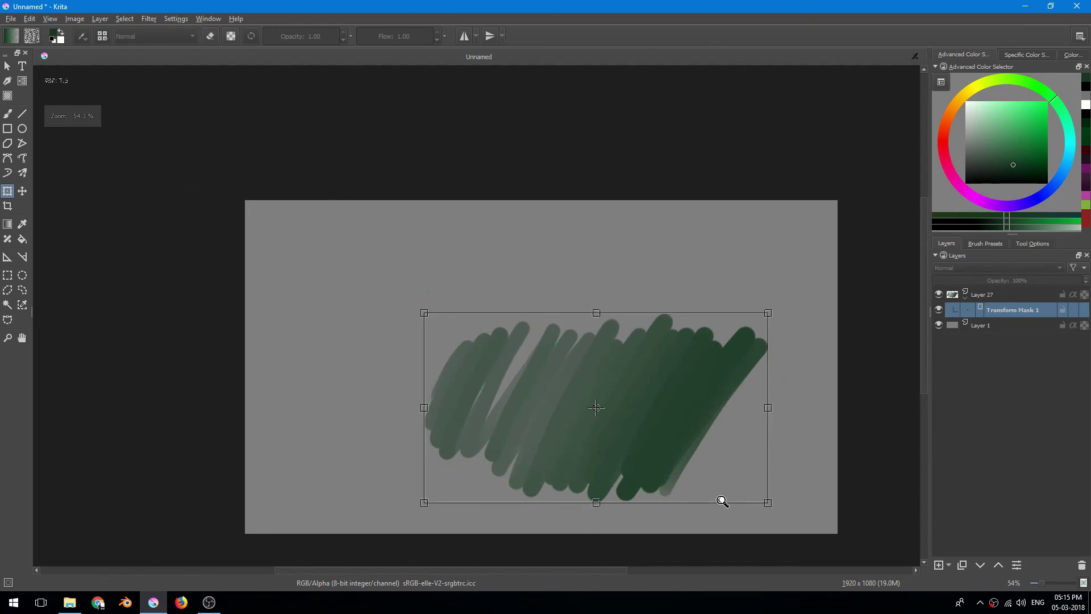
scroll(739, 488, up, 3)
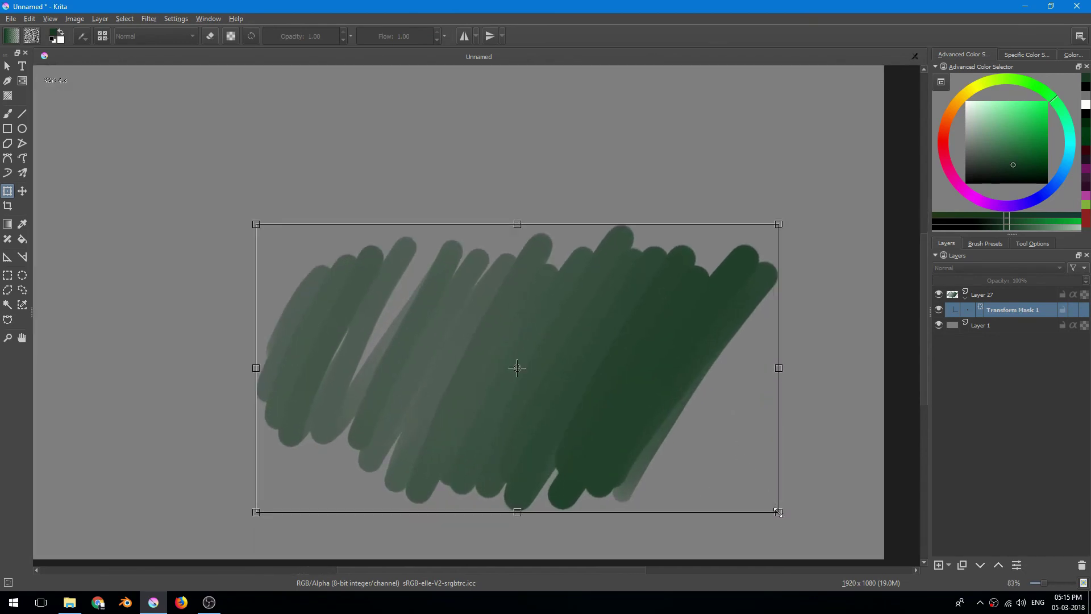
drag(779, 512, 636, 423)
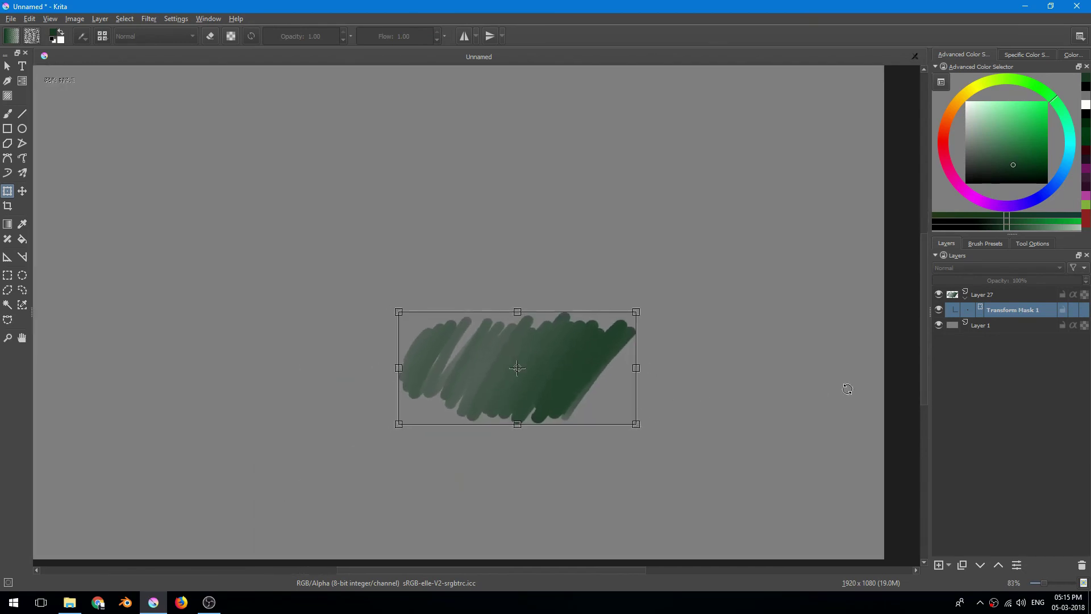
click(1004, 296)
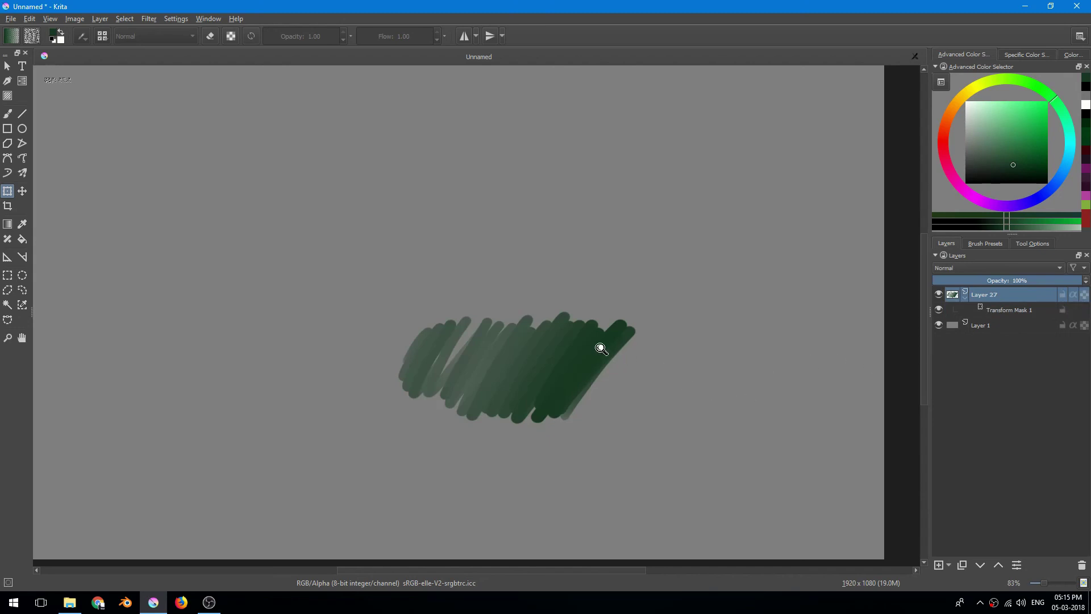
Step: Reselect Transform Mask 1, scale the strokes back up and stretch them slightly taller
scroll(599, 345, up, 3)
scroll(665, 323, down, 3)
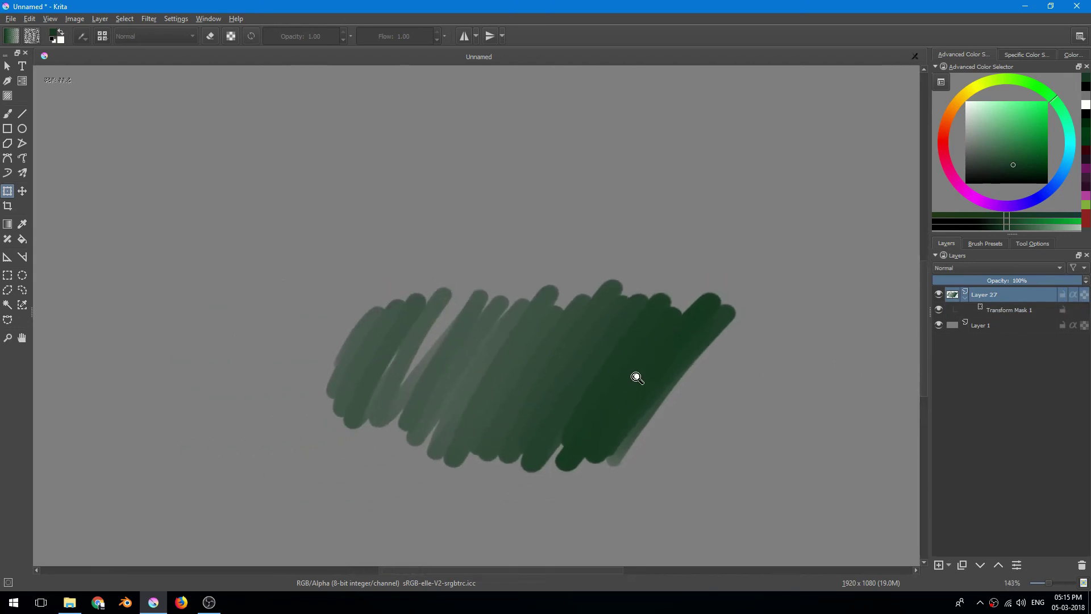
scroll(636, 373, down, 2)
scroll(628, 404, up, 1)
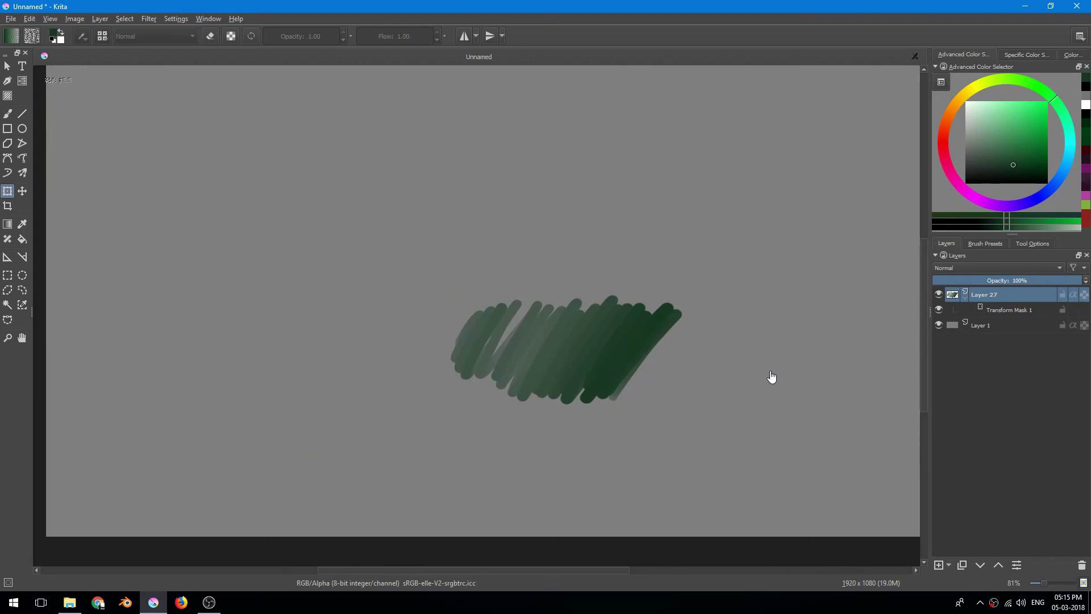
click(1000, 310)
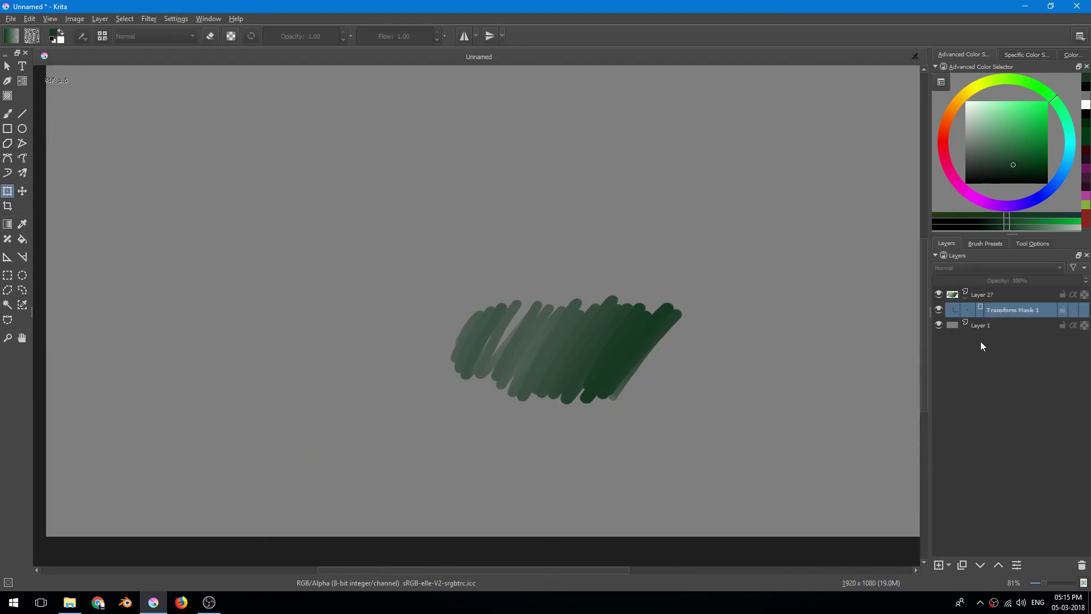
click(611, 348)
scroll(664, 373, down, 2)
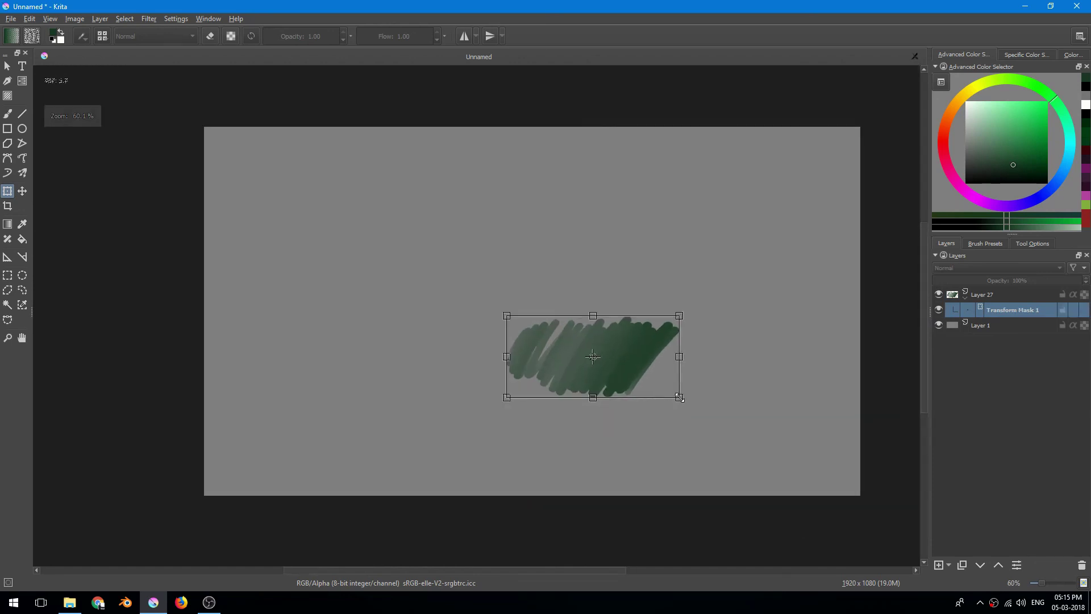
drag(679, 397, 786, 448)
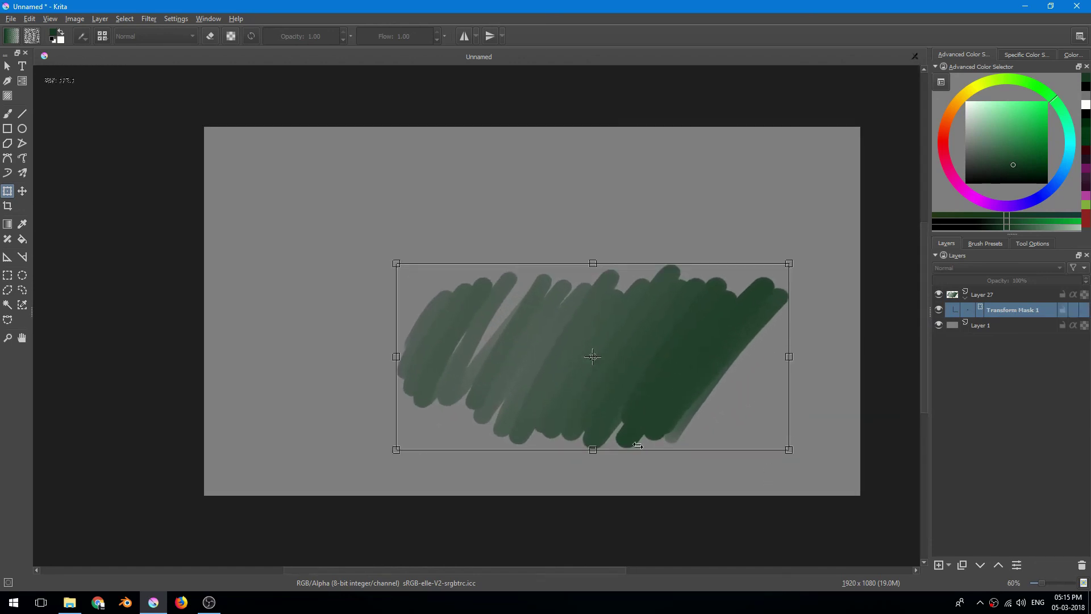
drag(596, 449, 593, 476)
Step: Through Transform Mask 1, shrink the strokes to a small patch and apply by selecting Layer 27
click(994, 297)
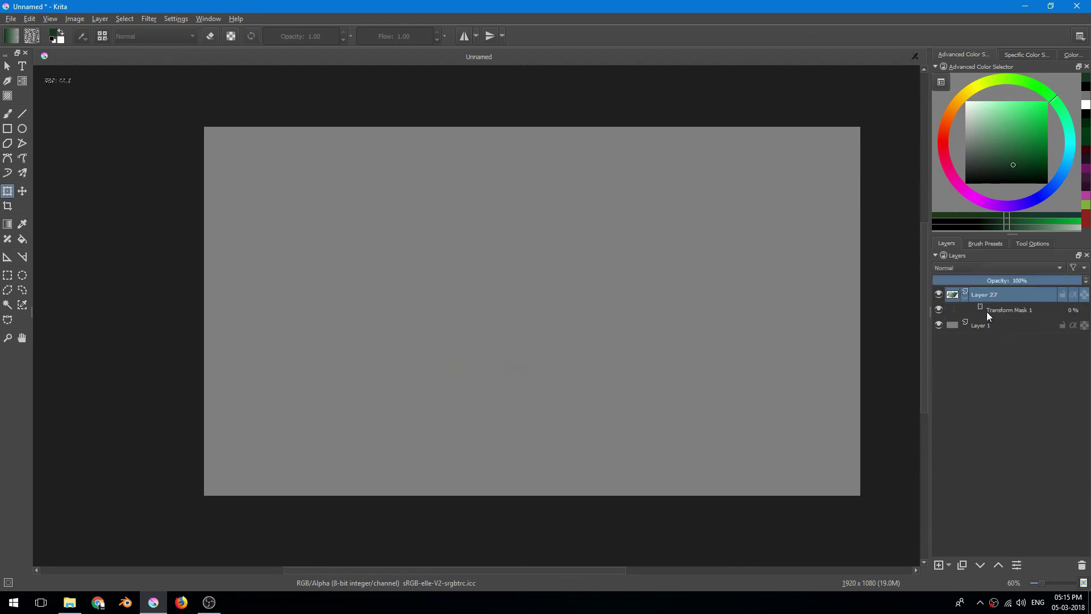
scroll(631, 358, up, 5)
scroll(638, 321, down, 2)
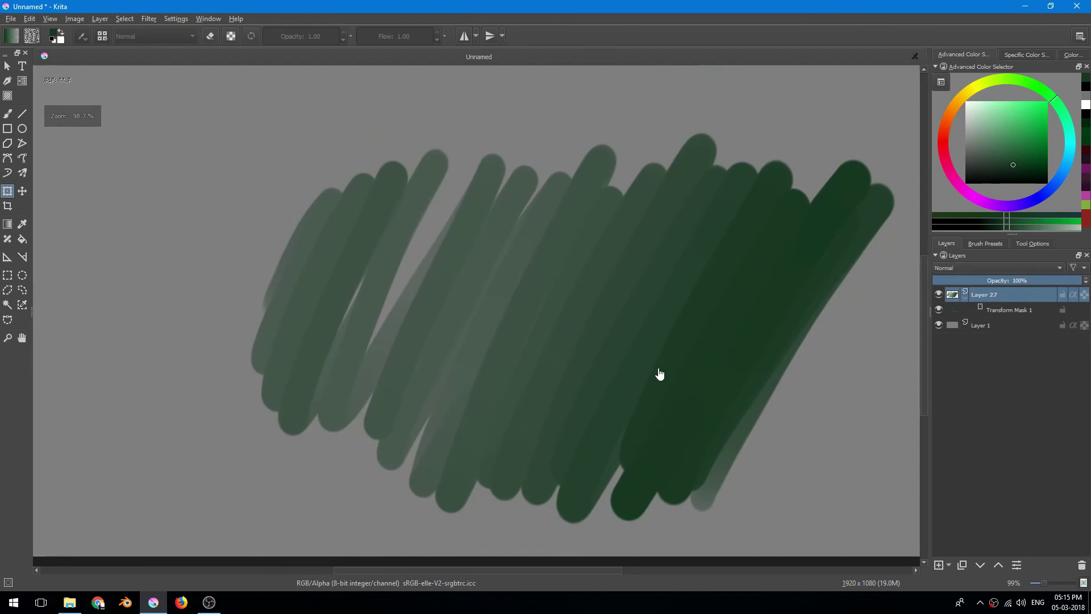
scroll(675, 373, down, 2)
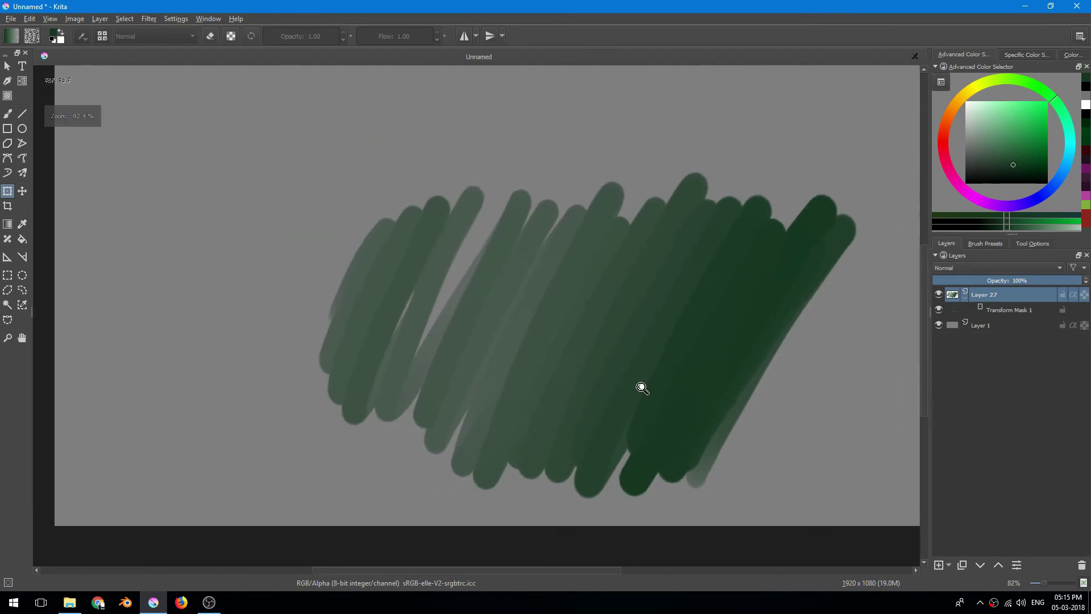
click(1005, 316)
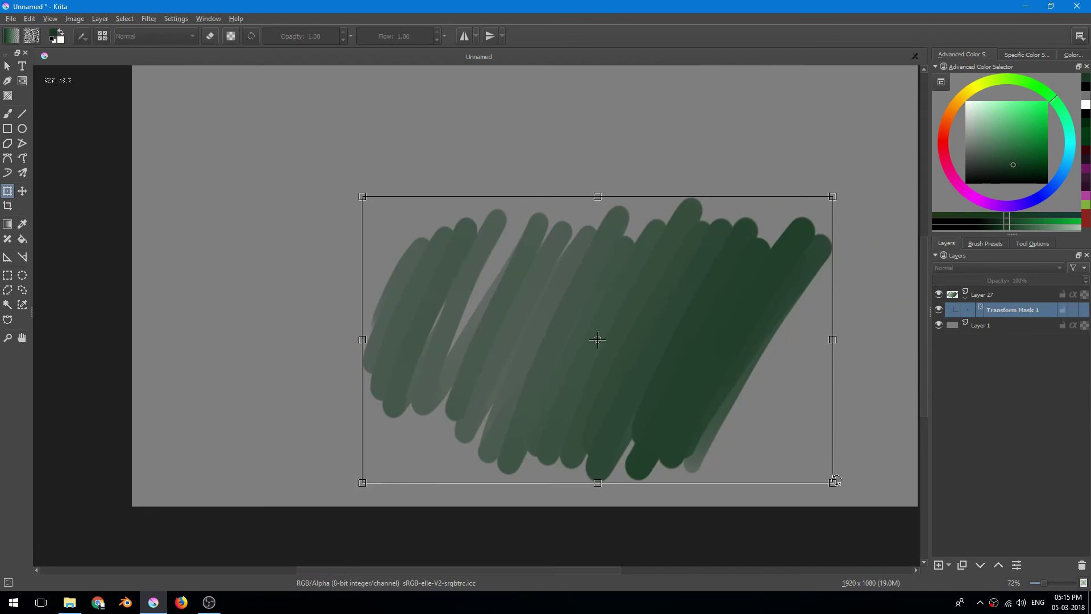
mouse_move(831, 483)
mouse_down()
mouse_move(786, 409)
mouse_move(659, 370)
mouse_move(671, 374)
mouse_up()
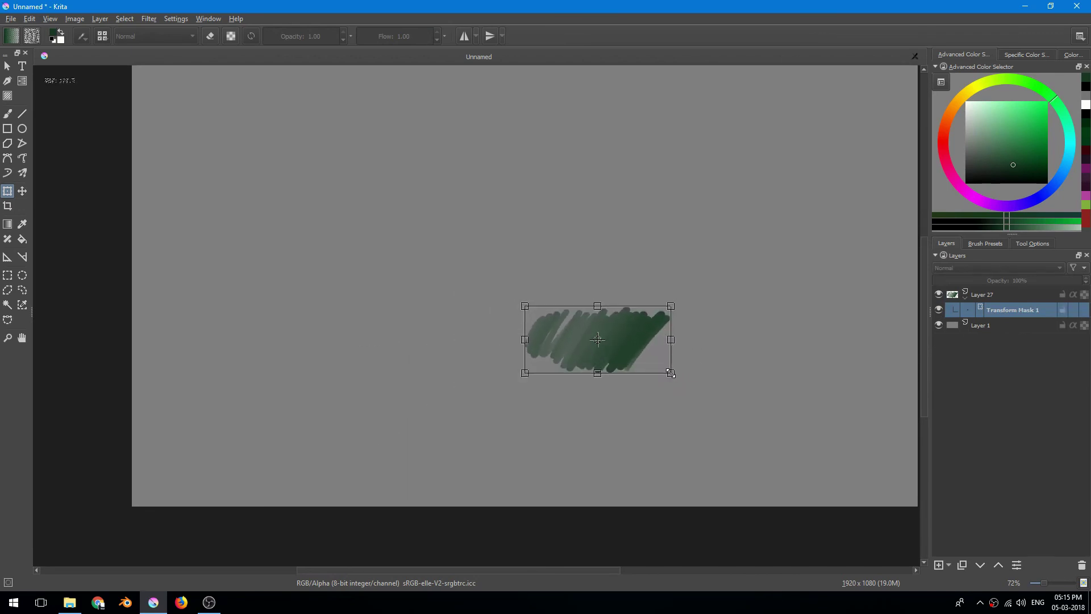
scroll(639, 352, up, 5)
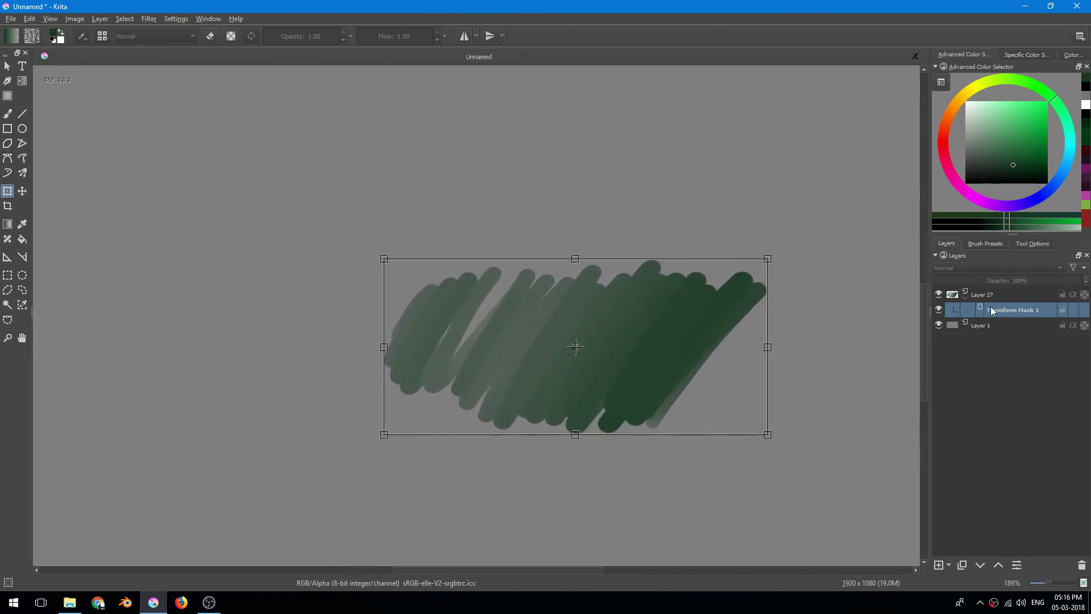
click(1023, 294)
scroll(614, 336, up, 3)
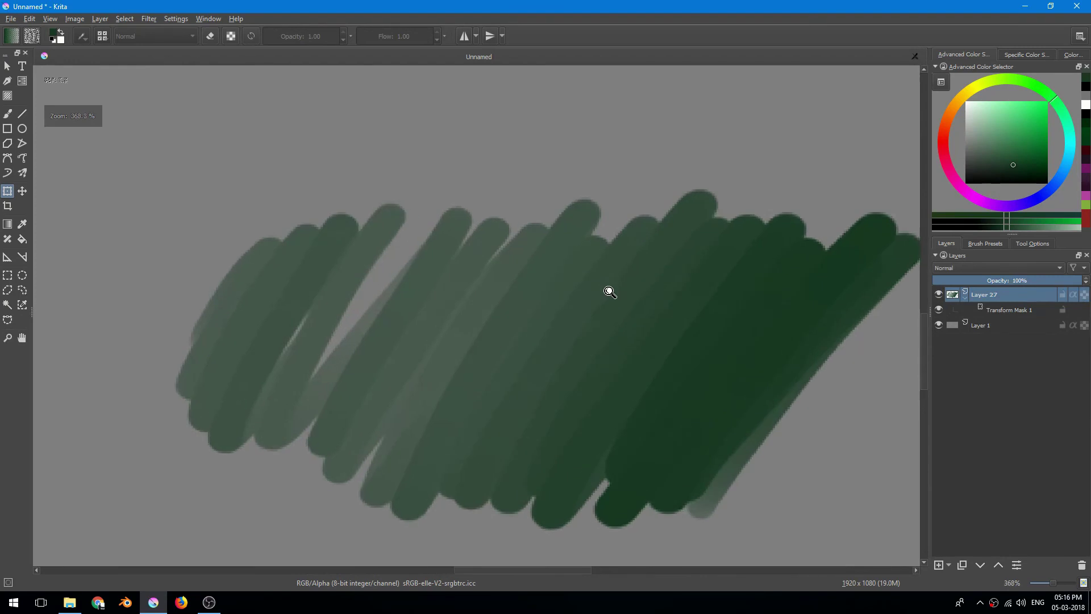
Step: Switch to the freehand brush, pick a darker green, and paint a dark blob on the scribble
key(b)
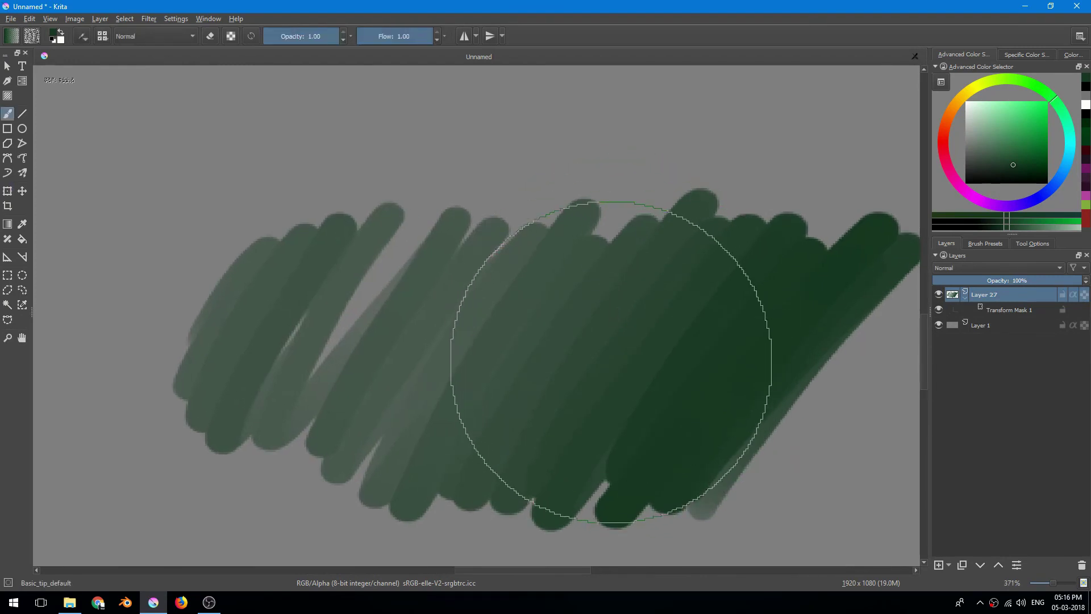
scroll(588, 355, down, 1)
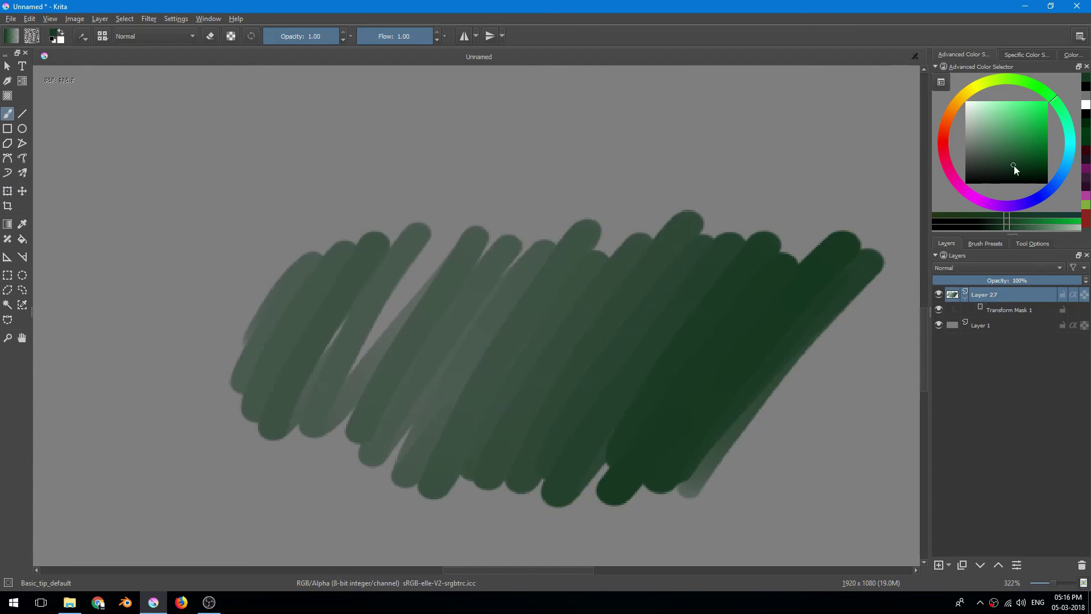
drag(1014, 167, 998, 175)
mouse_move(601, 395)
mouse_down()
mouse_move(604, 316)
mouse_move(638, 365)
mouse_move(356, 388)
mouse_up()
mouse_move(469, 369)
mouse_down()
mouse_move(648, 274)
mouse_move(647, 370)
mouse_up()
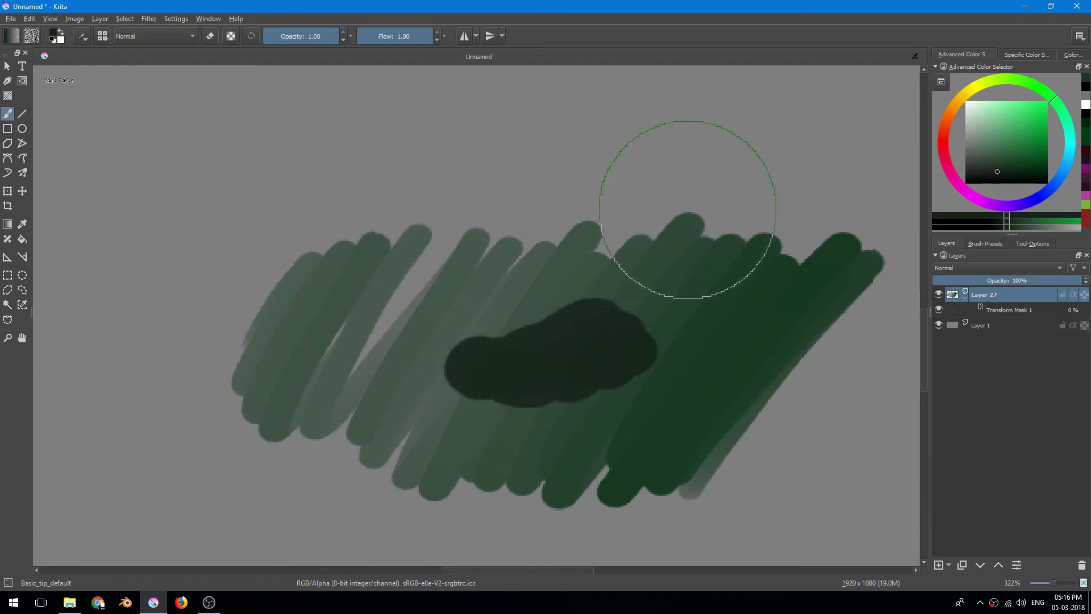
drag(637, 267, 597, 347)
Step: Undo and redo the dark strokes, try another blob over the middle, then undo it
scroll(533, 326, down, 6)
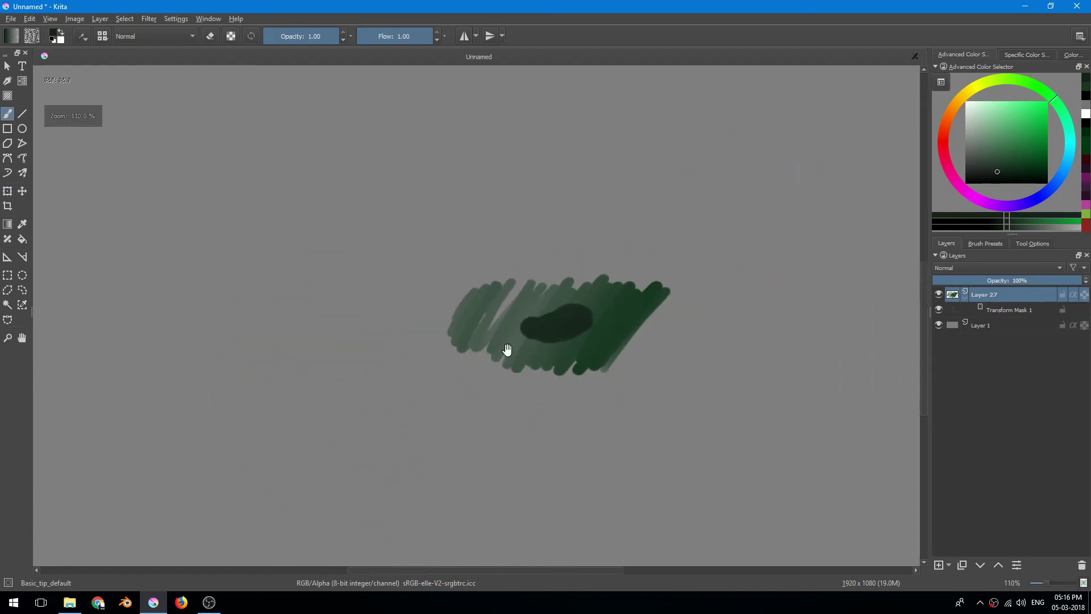
key(ctrl+z)
key(ctrl+shift+z)
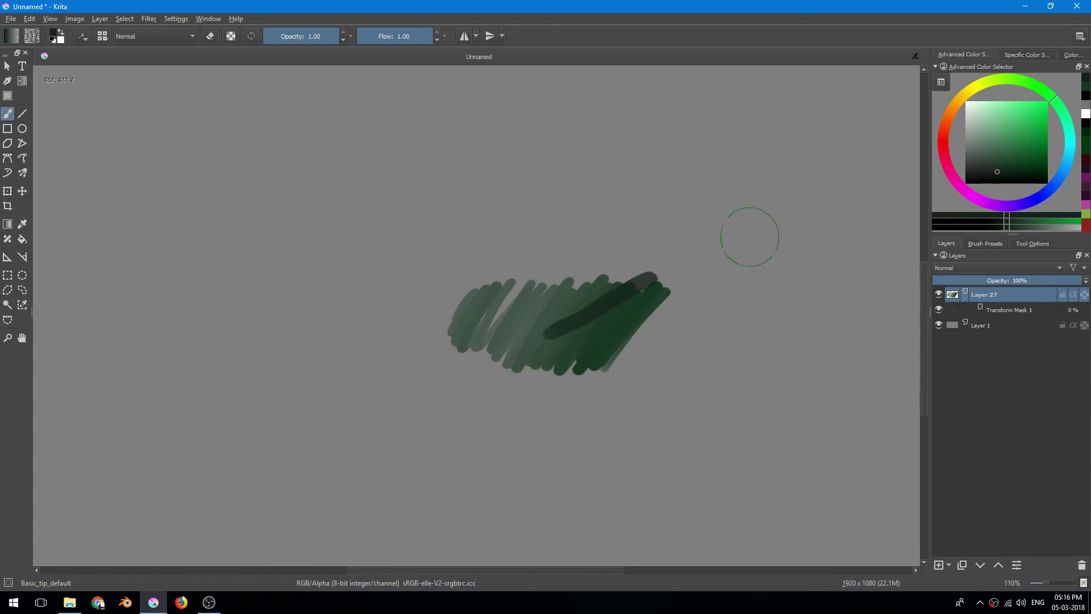
key(ctrl+shift+z)
scroll(570, 320, up, 3)
scroll(571, 341, up, 1)
key(ctrl+z)
key(ctrl+z)
key(ctrl+z)
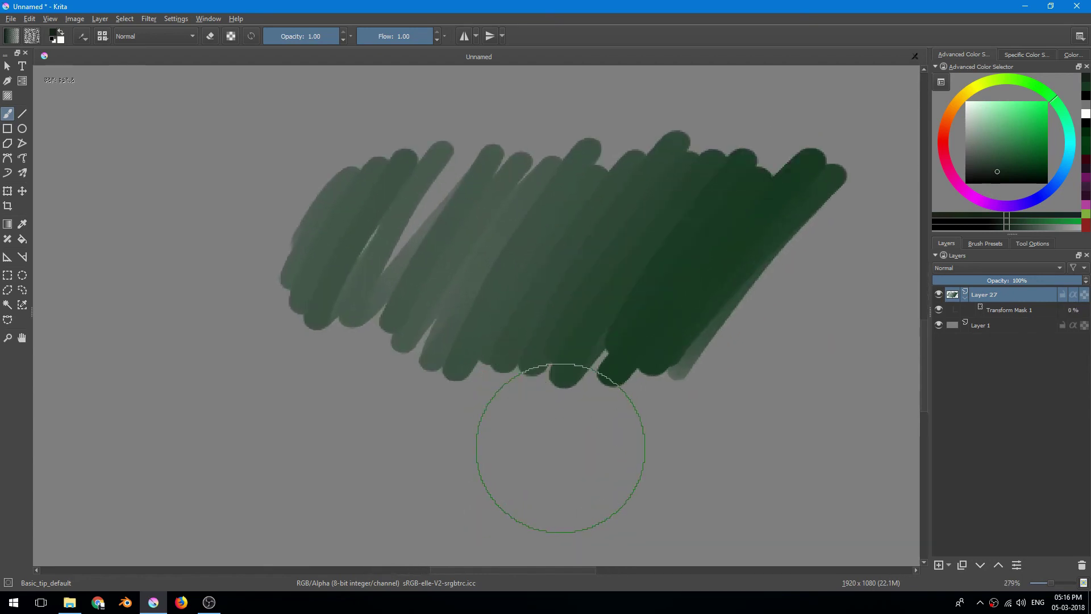
scroll(487, 480, down, 3)
mouse_move(528, 392)
mouse_down()
mouse_move(591, 383)
mouse_move(492, 388)
mouse_move(537, 391)
mouse_move(605, 358)
mouse_up()
key(ctrl+z)
scroll(567, 360, down, 4)
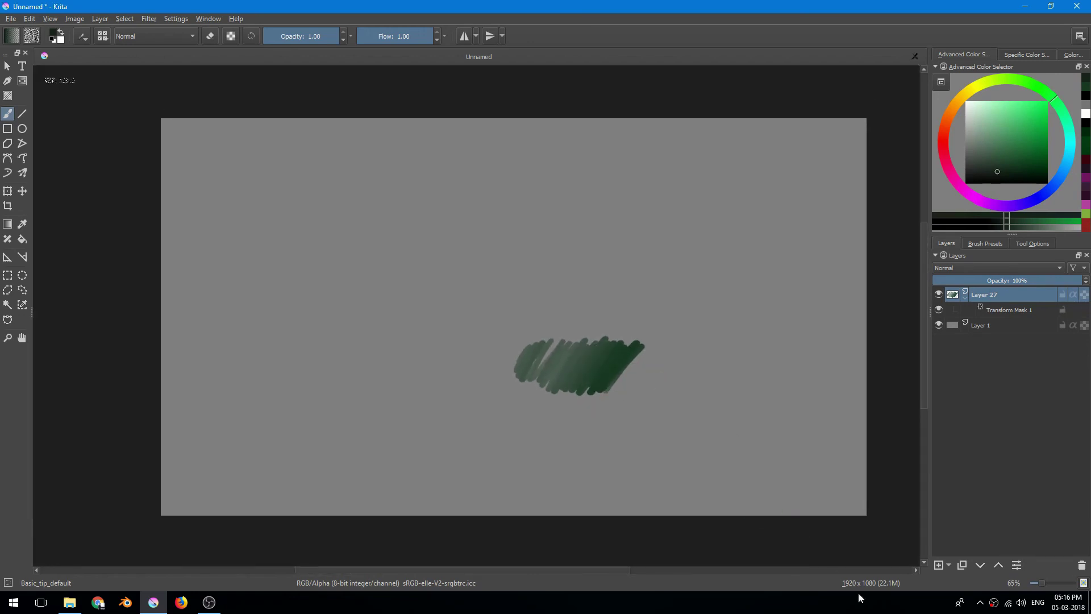
Step: Insert a new Layer 29 on top and paint a large grey-green looping stroke
key(Insert)
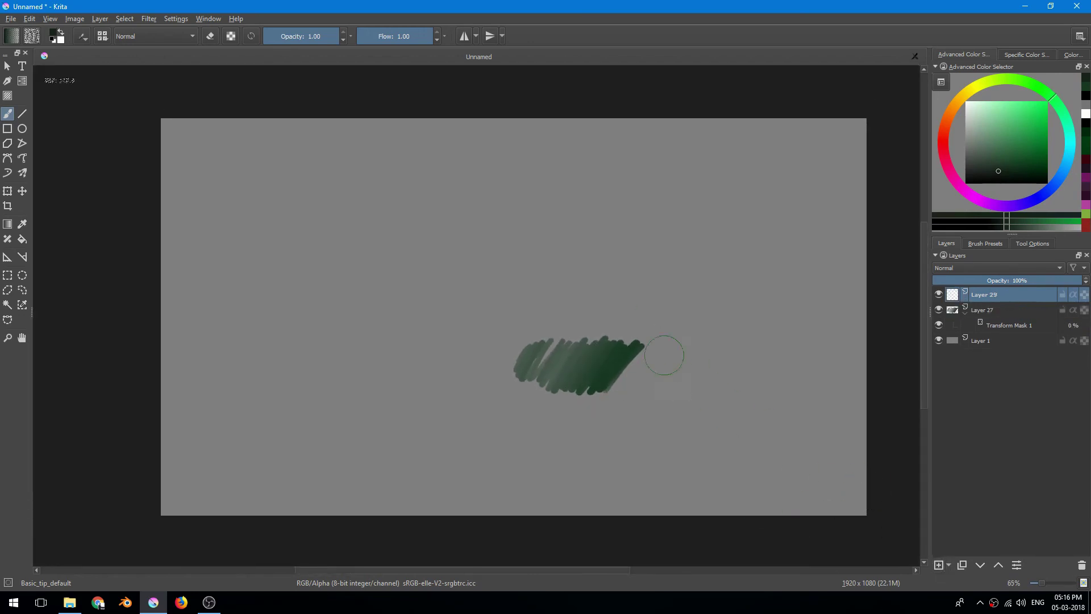
mouse_move(658, 355)
mouse_down()
mouse_move(576, 402)
mouse_move(645, 304)
mouse_up()
scroll(645, 304, up, 5)
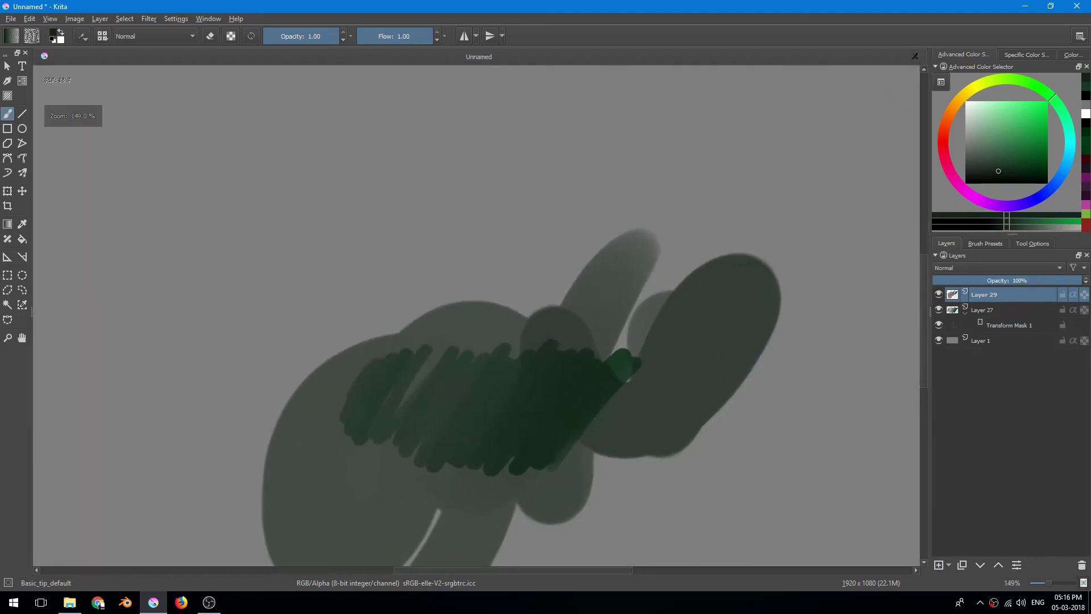